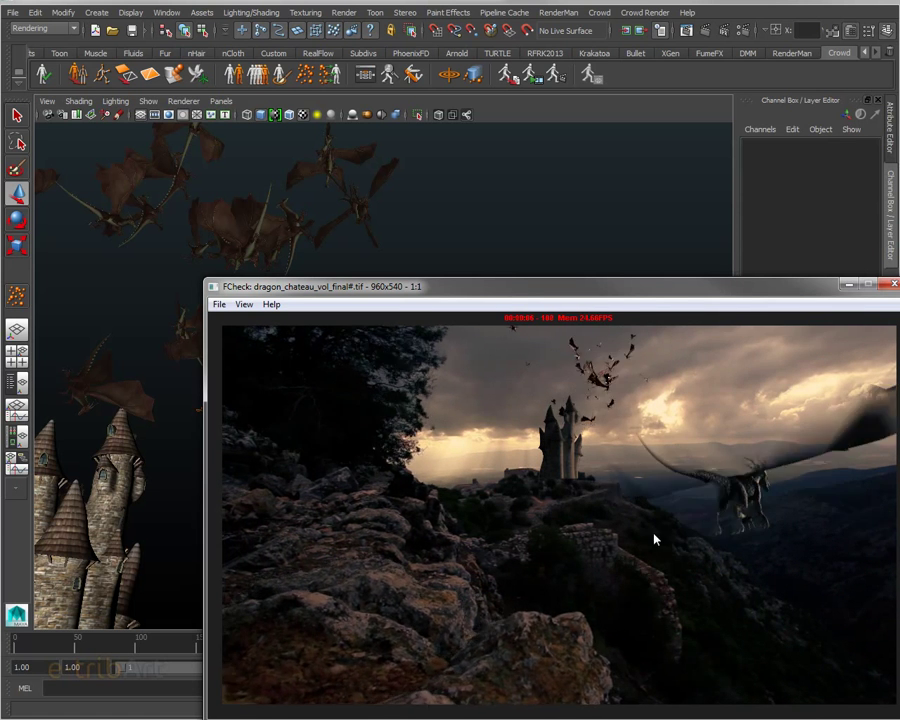
Review the rendered dragon and castle image sequence by scrubbing through its frames, and minimize the playback window.
{"action": "left_click", "coordinate": [474, 561]}
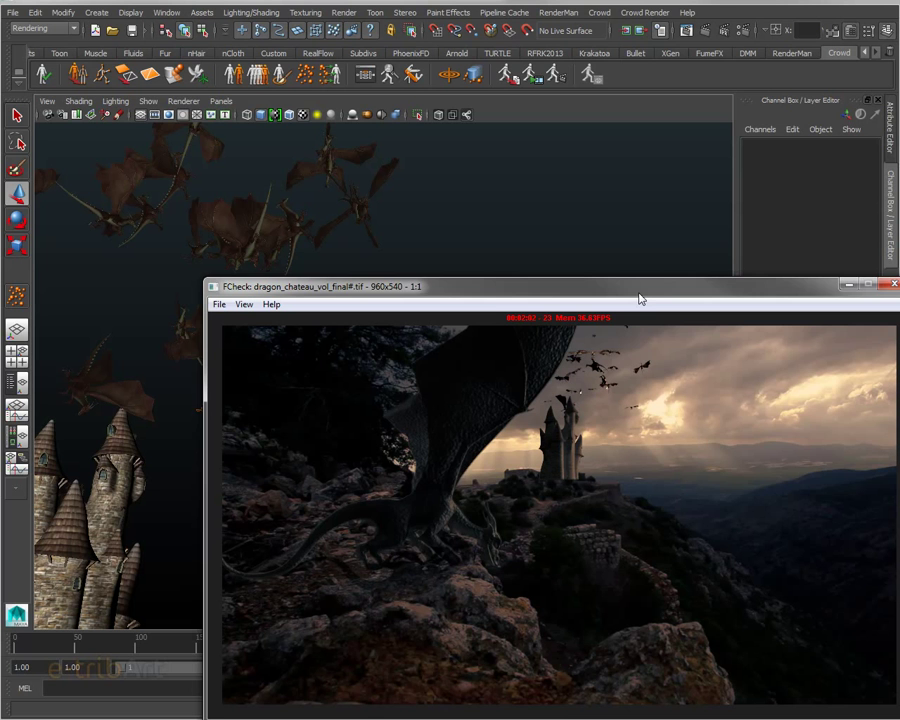
{"action": "left_click_drag", "start_coordinate": [640, 298], "coordinate": [638, 294]}
{"action": "left_click_drag", "start_coordinate": [488, 466], "coordinate": [899, 480]}
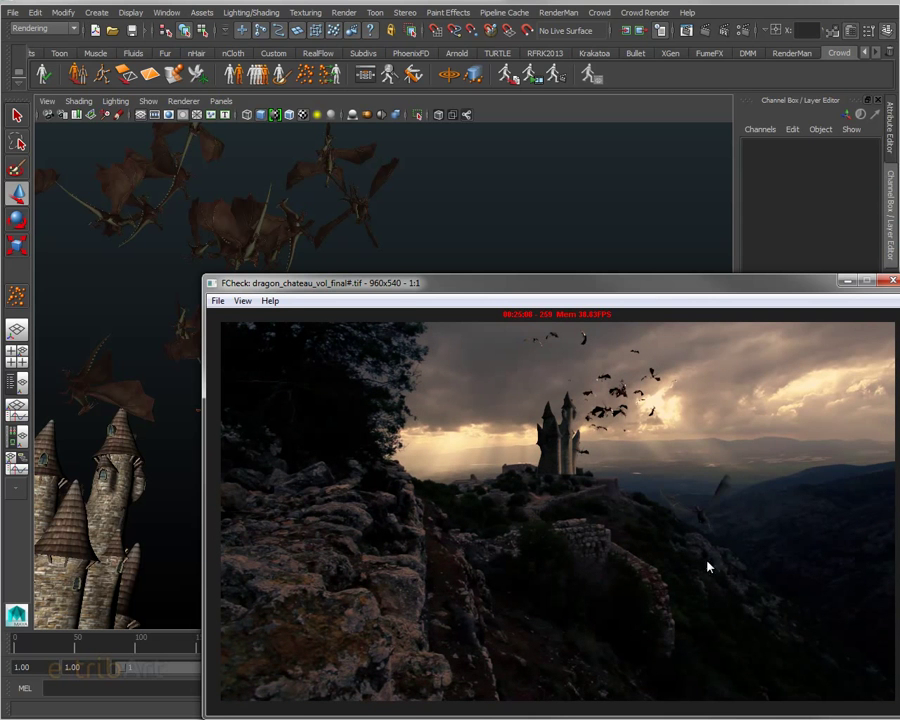
{"action": "left_click_drag", "start_coordinate": [663, 571], "coordinate": [629, 522]}
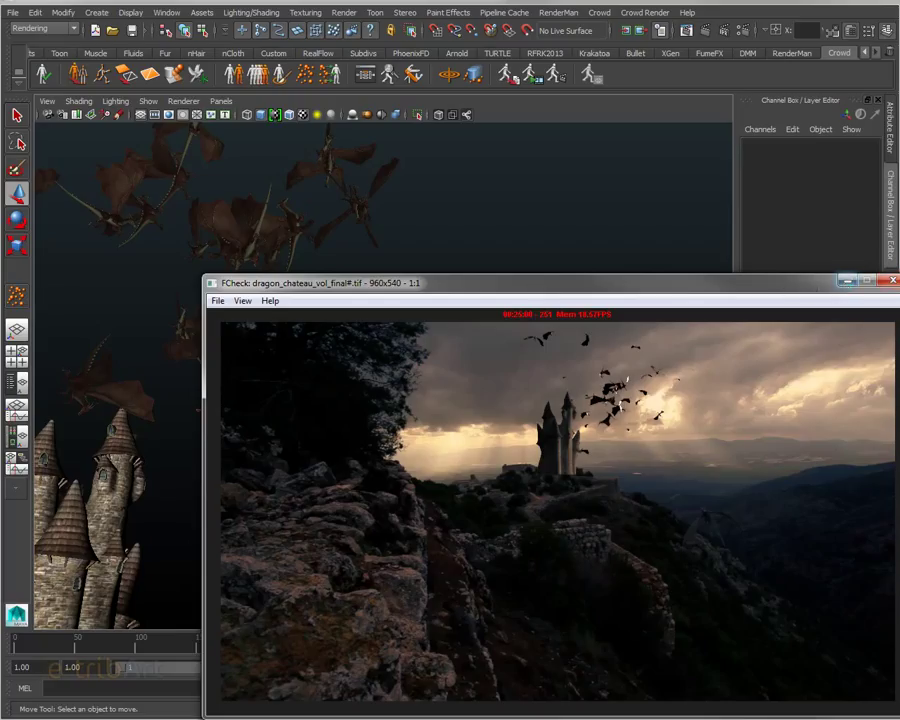
{"action": "left_click", "coordinate": [846, 282]}
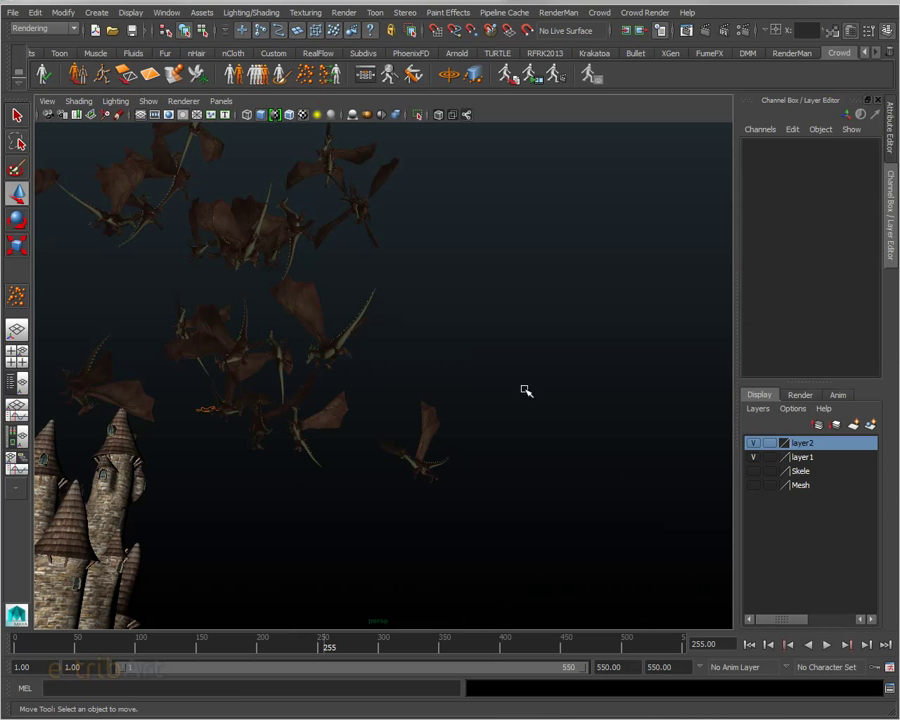
Play the dragon crowd simulation around the castle from frame 1 and stop it around frame 241.
{"action": "left_click_drag", "start_coordinate": [444, 381], "coordinate": [386, 400], "text": "alt"}
{"action": "right_click_drag", "start_coordinate": [386, 400], "coordinate": [545, 386], "text": "alt"}
{"action": "left_click_drag", "start_coordinate": [545, 386], "coordinate": [508, 413], "text": "alt"}
{"action": "right_click_drag", "start_coordinate": [552, 404], "coordinate": [555, 430], "text": "alt"}
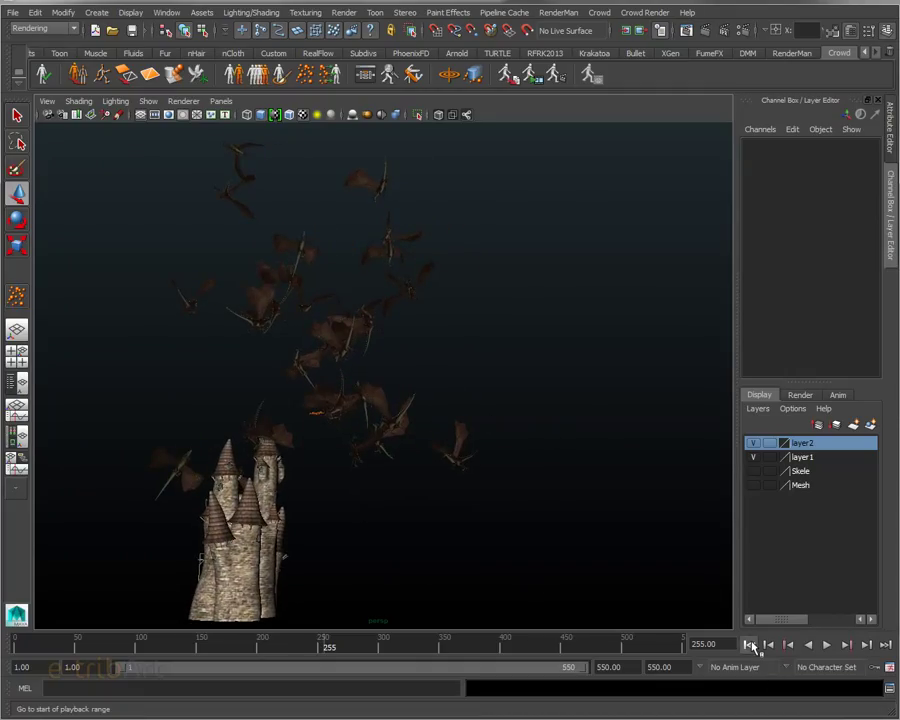
{"action": "left_click", "coordinate": [752, 646]}
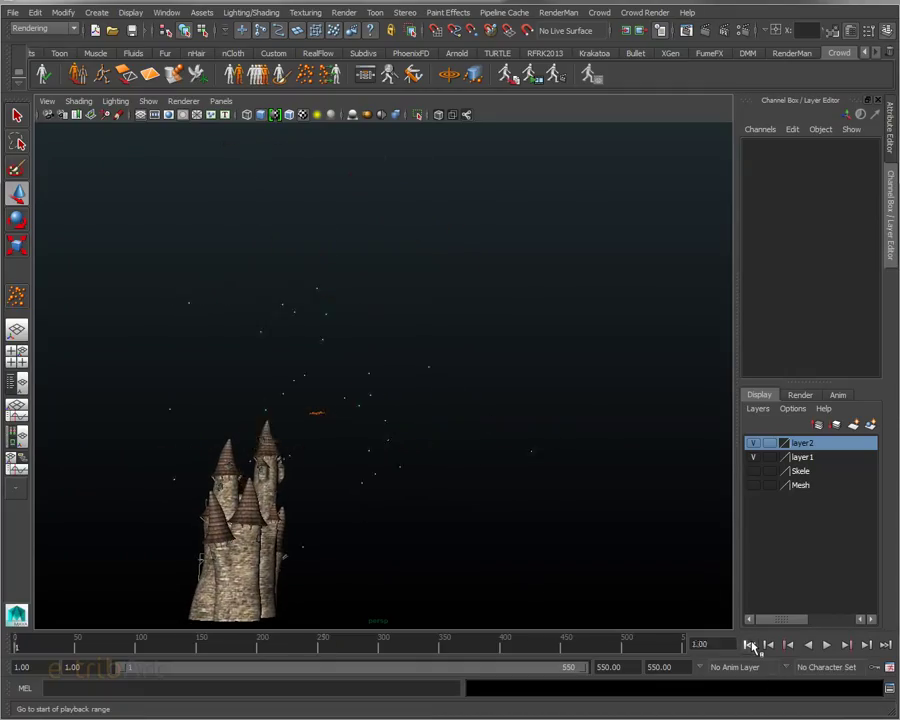
{"action": "left_click", "coordinate": [826, 645]}
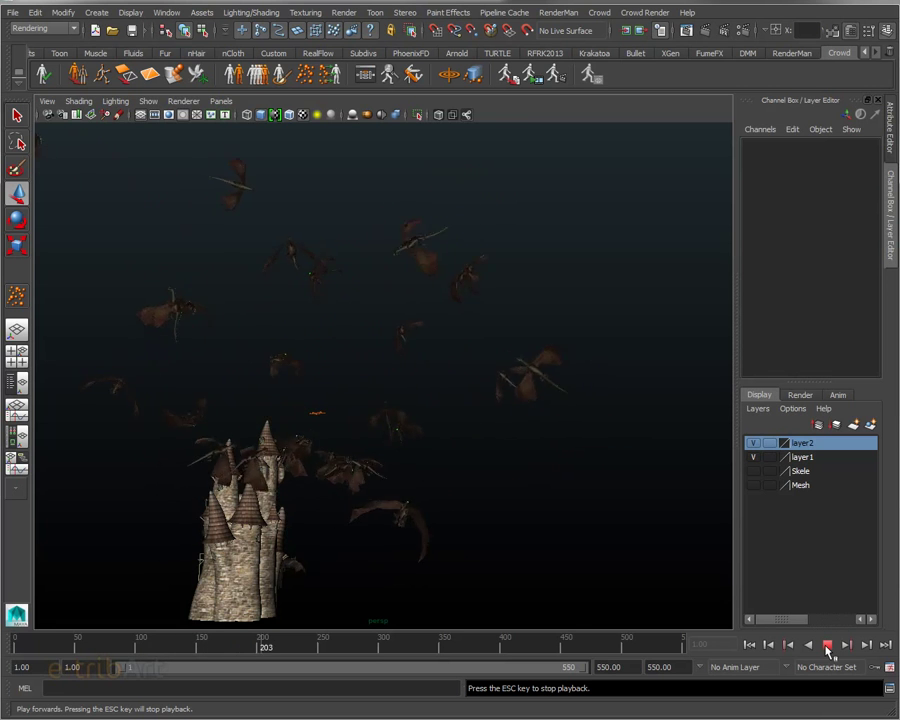
{"action": "left_click", "coordinate": [827, 646]}
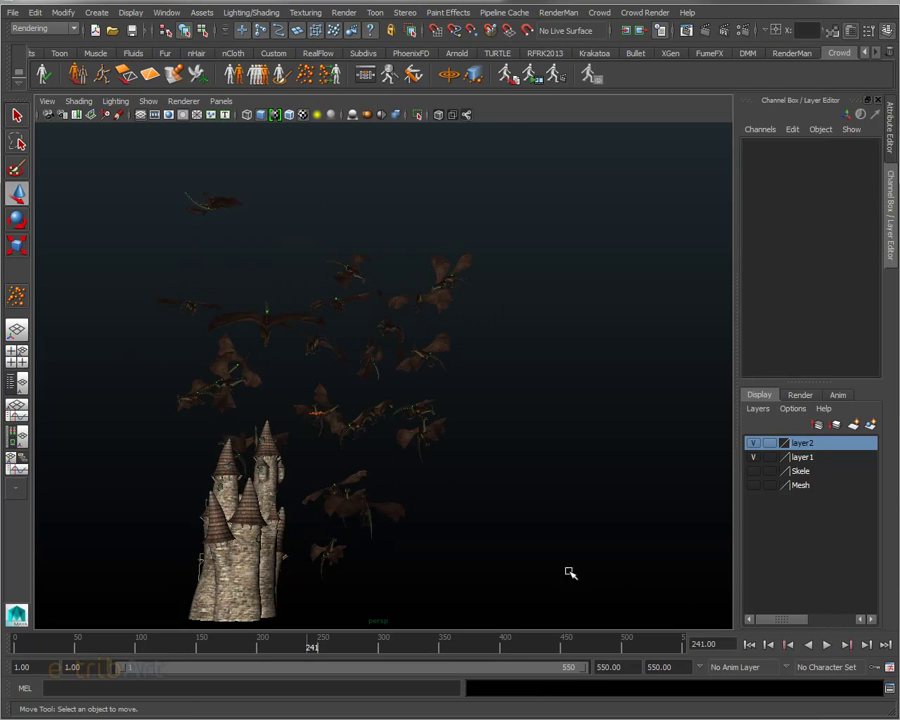
Inspect the flying dragons more closely, resume the simulation from the current frame and stop it around frame 332.
{"action": "mouse_move", "coordinate": [436, 508]}
{"action": "left_mouse_down", "text": "alt"}
{"action": "mouse_move", "coordinate": [452, 509]}
{"action": "mouse_move", "coordinate": [466, 490]}
{"action": "mouse_move", "coordinate": [404, 518]}
{"action": "mouse_move", "coordinate": [398, 534]}
{"action": "mouse_move", "coordinate": [449, 519]}
{"action": "left_mouse_up", "text": "alt"}
{"action": "scroll", "coordinate": [446, 516], "scroll_direction": "up", "scroll_amount": 1}
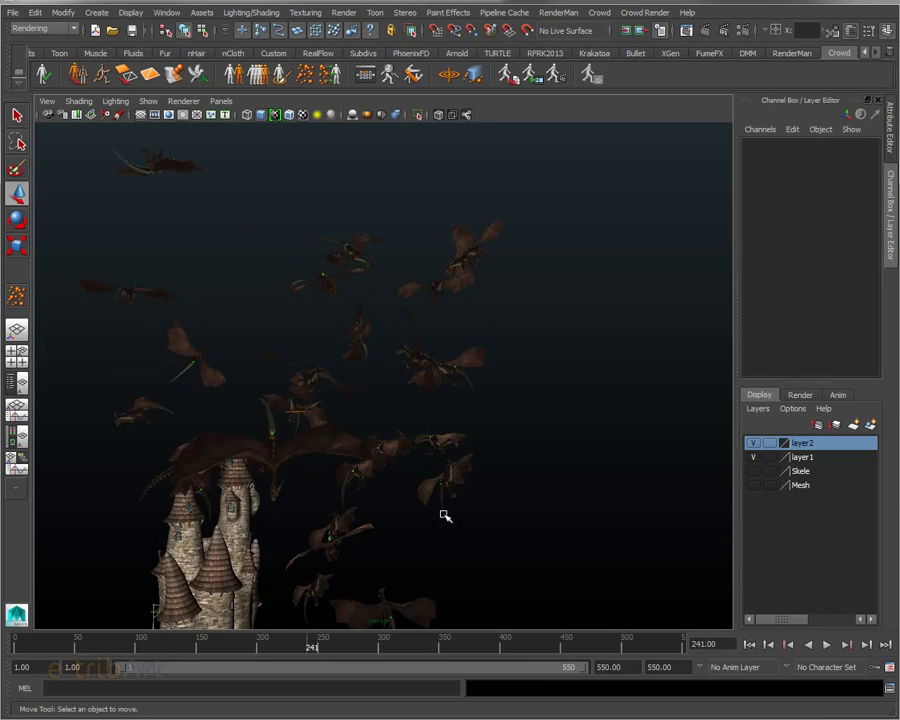
{"action": "scroll", "coordinate": [497, 433], "scroll_direction": "up", "scroll_amount": 2}
{"action": "left_click_drag", "start_coordinate": [497, 433], "coordinate": [400, 270], "text": "alt"}
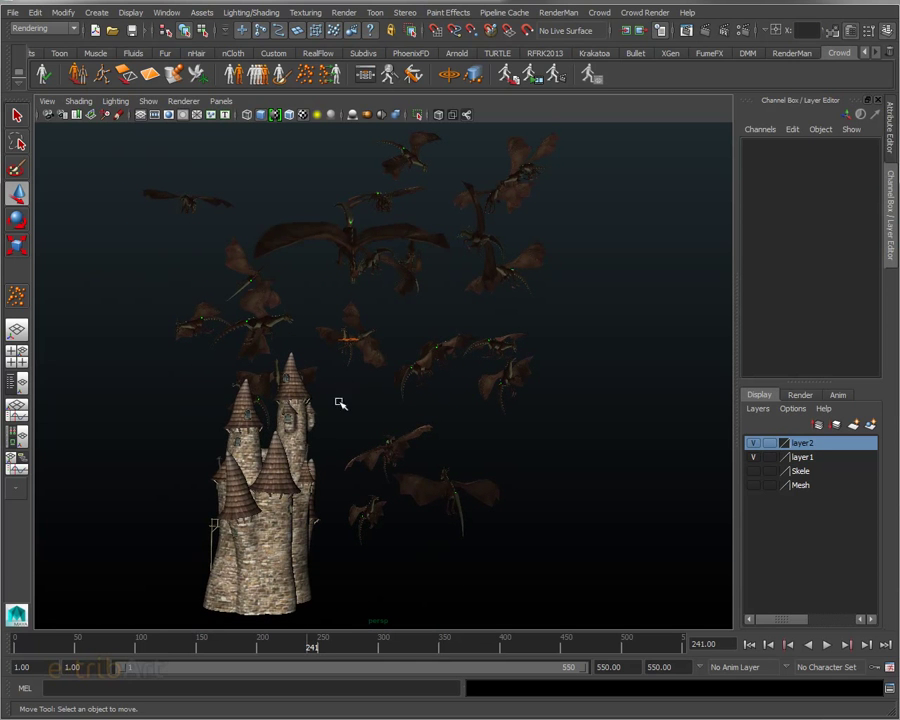
{"action": "left_click", "coordinate": [827, 645]}
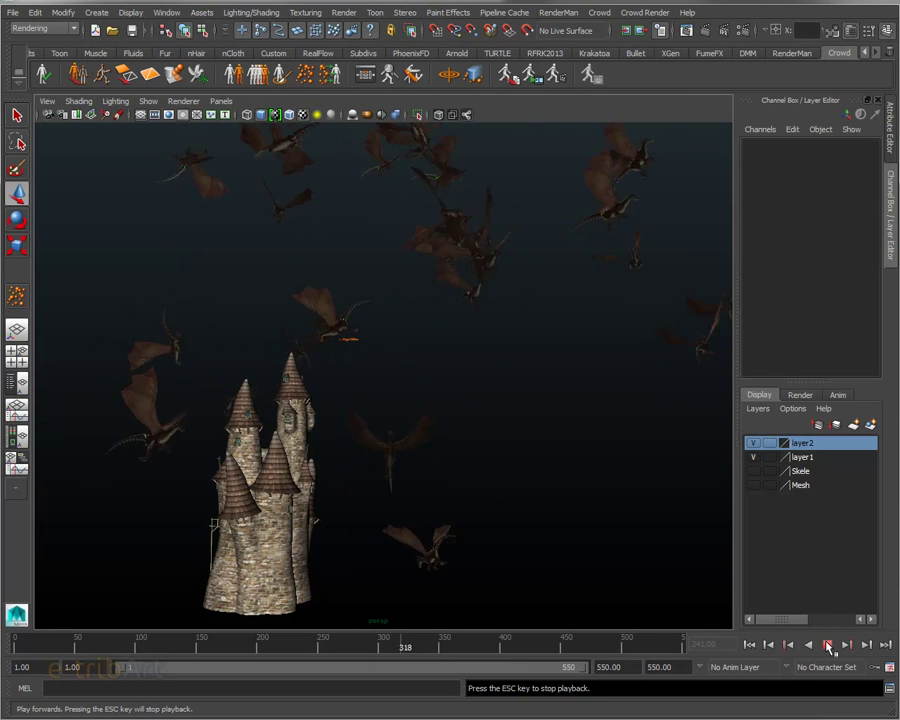
{"action": "left_click", "coordinate": [827, 645]}
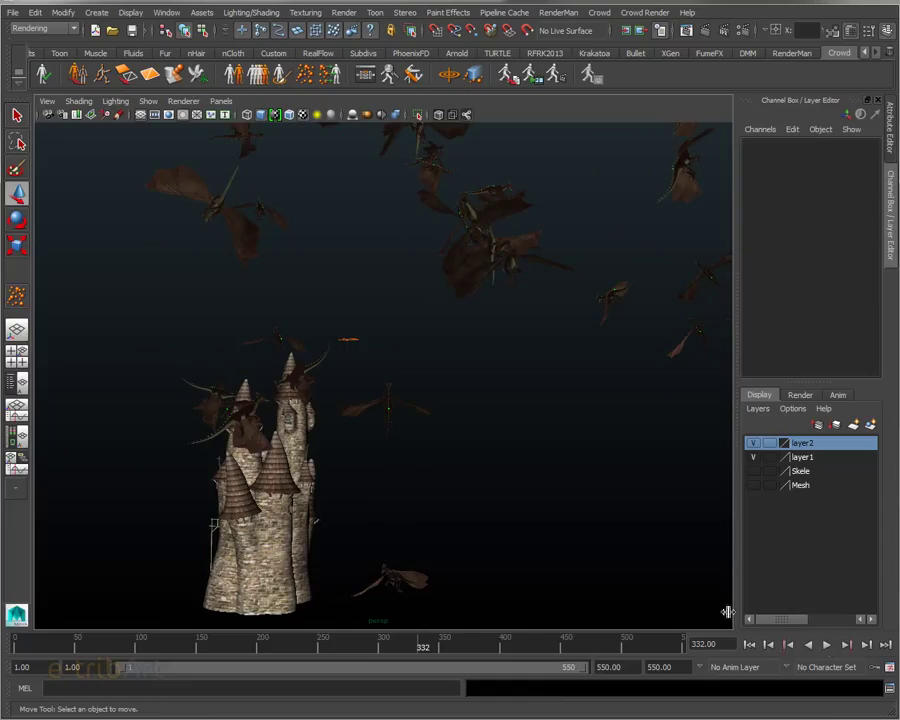
Replay the dragon simulation from the first frame and stop it around frame 126.
{"action": "left_click", "coordinate": [749, 645]}
{"action": "left_click", "coordinate": [828, 646]}
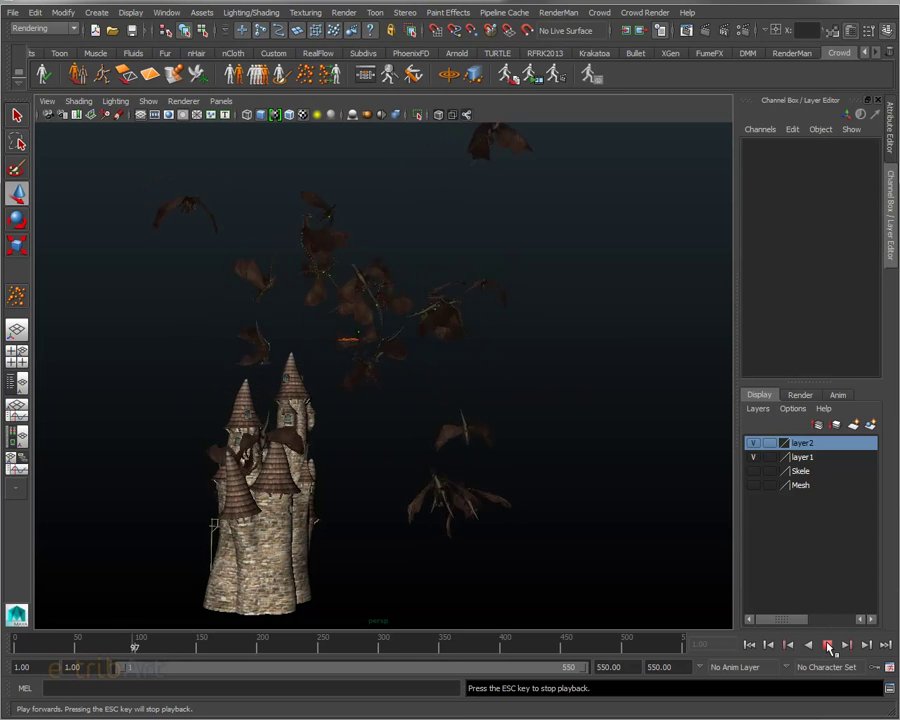
{"action": "left_click", "coordinate": [828, 646]}
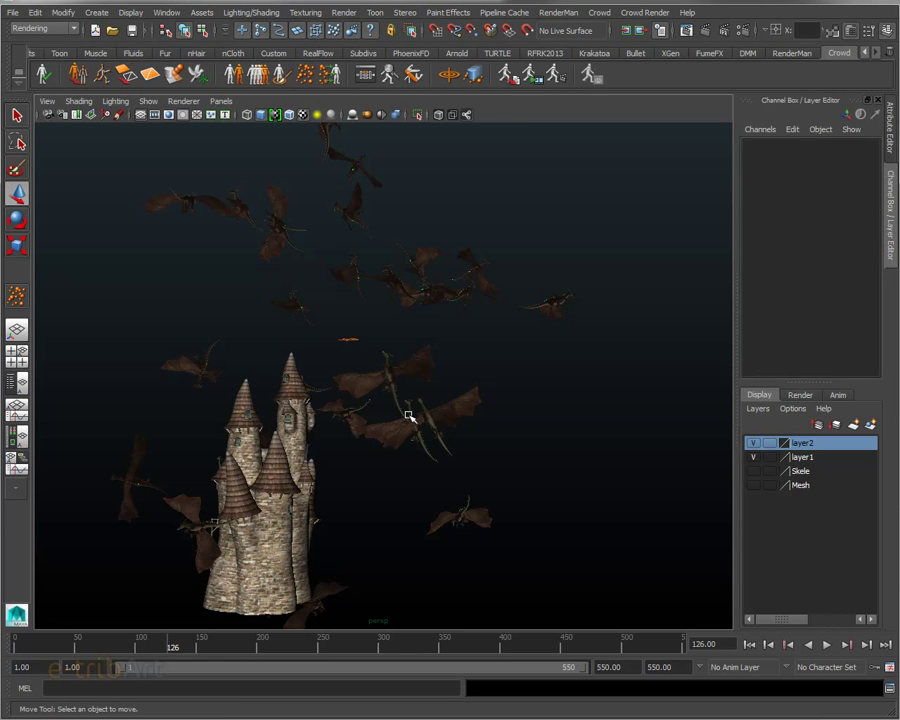
Examine the dragons circling the castle towers at frame 126 from close up and from several angles.
{"action": "scroll", "coordinate": [386, 432], "scroll_direction": "up", "scroll_amount": 6}
{"action": "mouse_move", "coordinate": [386, 432]}
{"action": "left_mouse_down", "text": "alt"}
{"action": "mouse_move", "coordinate": [402, 454]}
{"action": "mouse_move", "coordinate": [394, 454]}
{"action": "left_mouse_up", "text": "alt"}
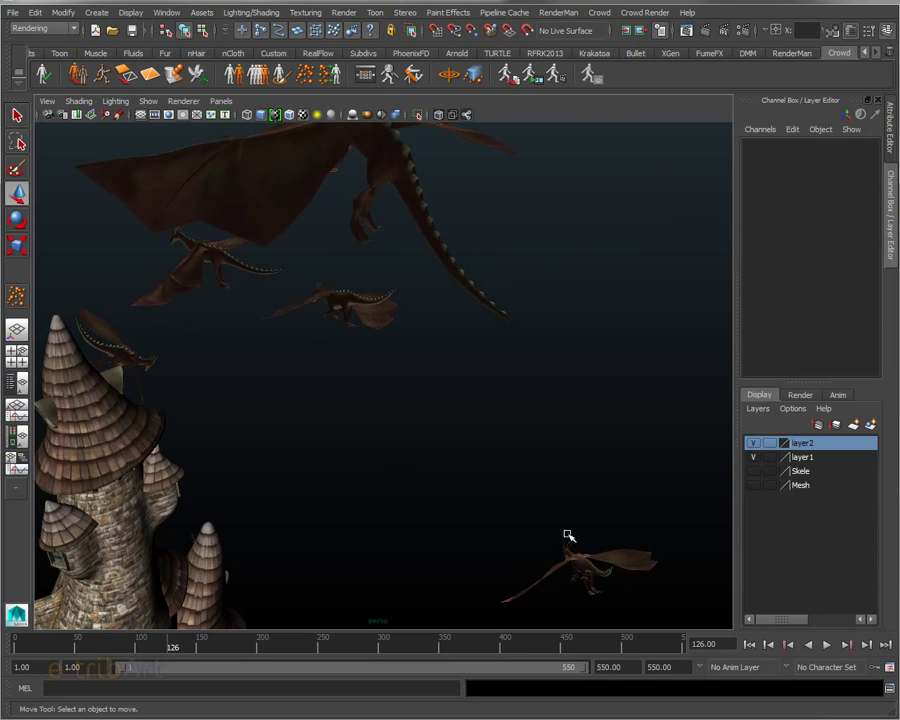
{"action": "right_click_drag", "start_coordinate": [362, 261], "coordinate": [372, 399], "text": "alt"}
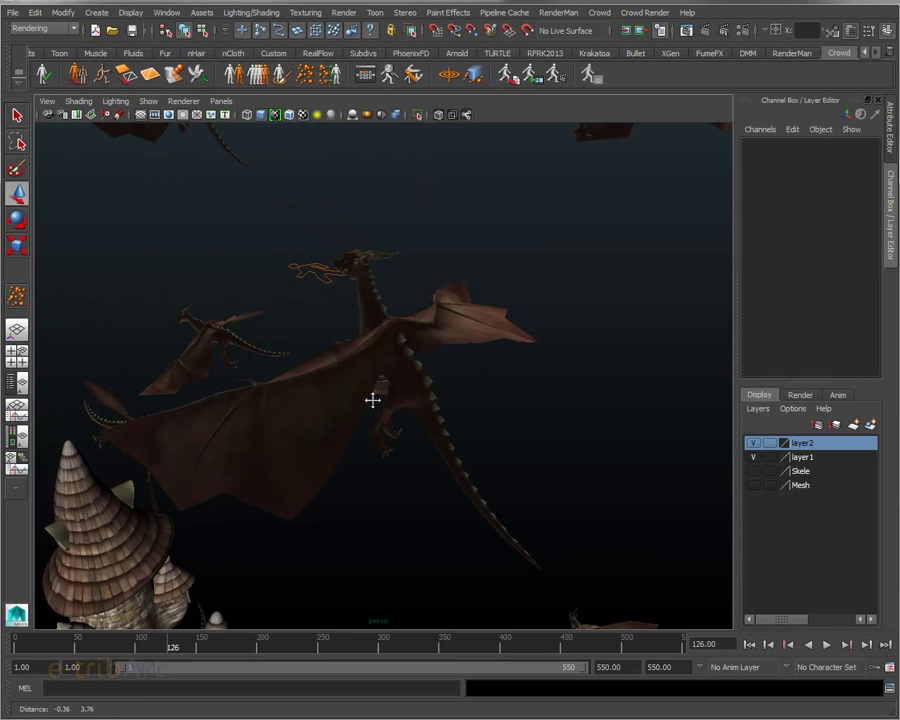
{"action": "scroll", "coordinate": [400, 384], "scroll_direction": "down", "scroll_amount": 5}
{"action": "left_click_drag", "start_coordinate": [400, 386], "coordinate": [430, 341], "text": "alt"}
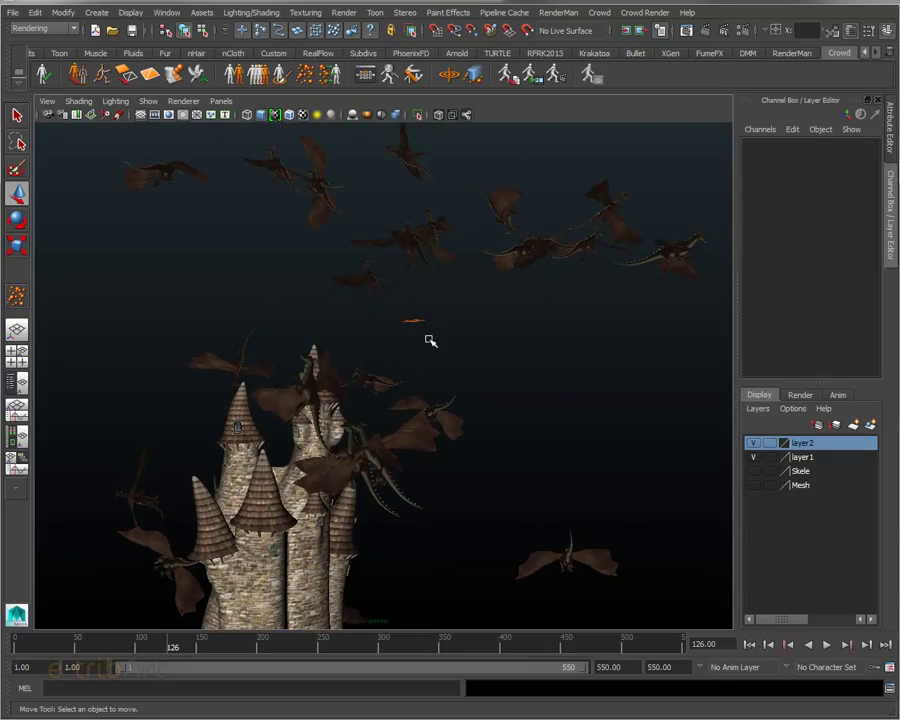
{"action": "left_click_drag", "start_coordinate": [430, 341], "coordinate": [458, 342], "text": "alt"}
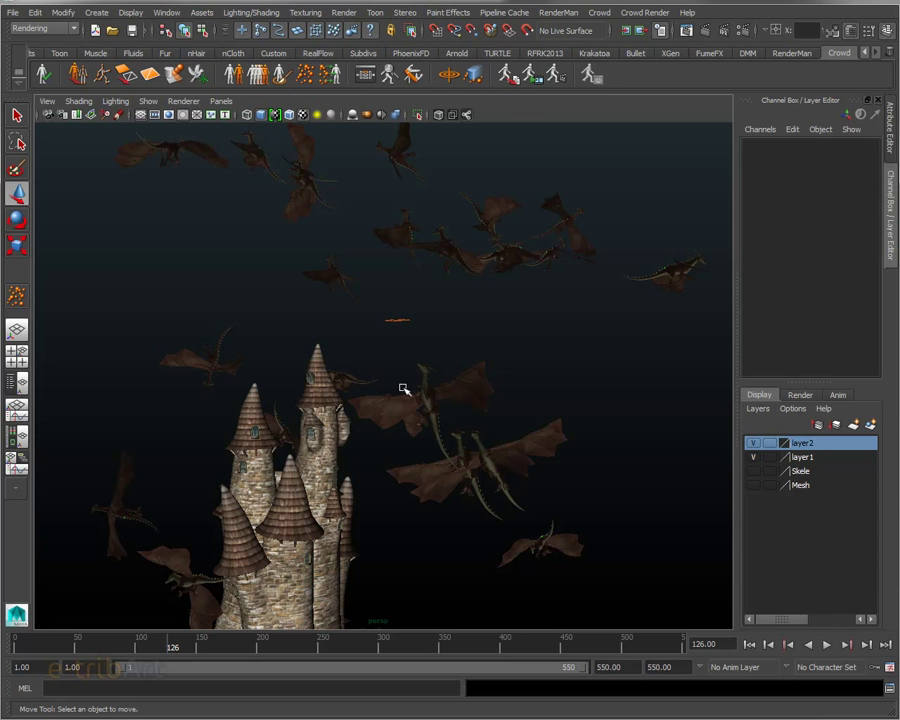
{"action": "mouse_move", "coordinate": [388, 382]}
{"action": "left_mouse_down", "text": "alt"}
{"action": "mouse_move", "coordinate": [388, 374]}
{"action": "mouse_move", "coordinate": [301, 374]}
{"action": "mouse_move", "coordinate": [376, 378]}
{"action": "left_mouse_up", "text": "alt"}
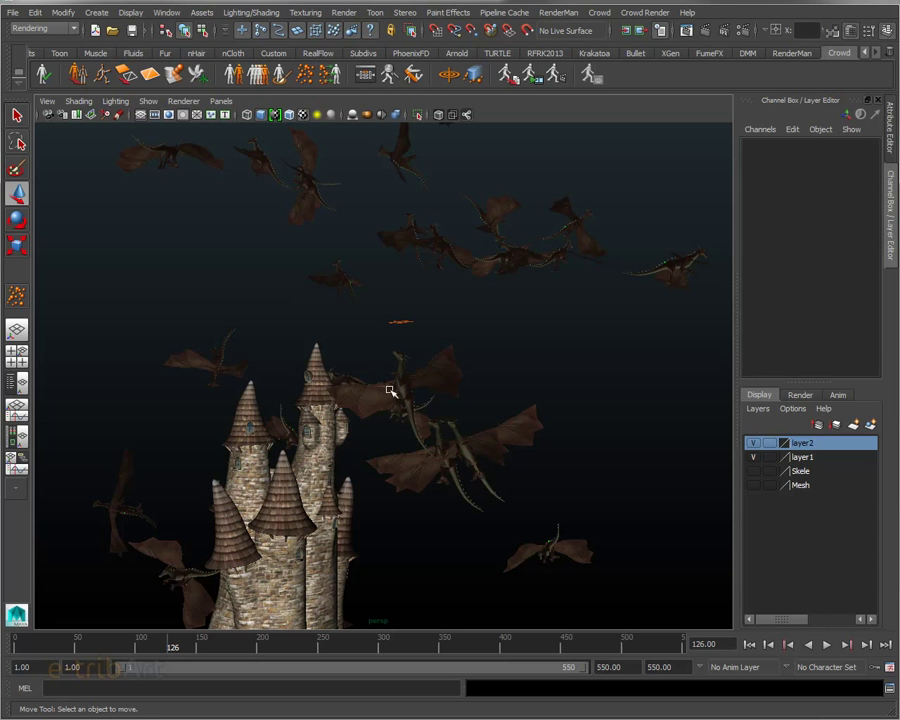
{"action": "left_click_drag", "start_coordinate": [433, 385], "coordinate": [404, 386], "text": "alt"}
{"action": "right_click_drag", "start_coordinate": [404, 386], "coordinate": [438, 437], "text": "alt"}
{"action": "left_click_drag", "start_coordinate": [438, 437], "coordinate": [457, 420], "text": "alt"}
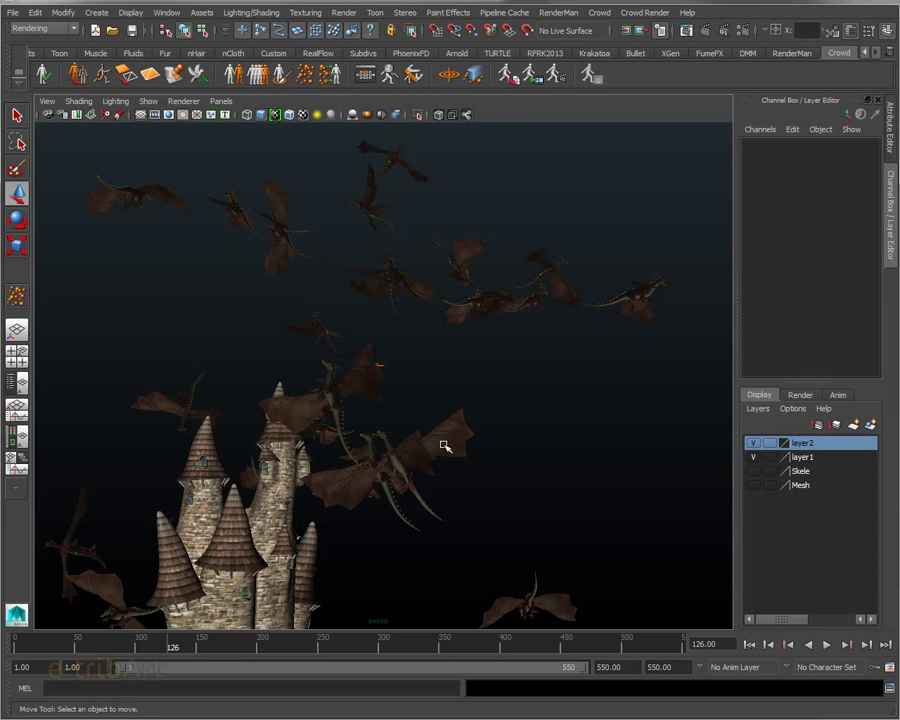
{"action": "left_click_drag", "start_coordinate": [468, 428], "coordinate": [444, 452], "text": "alt"}
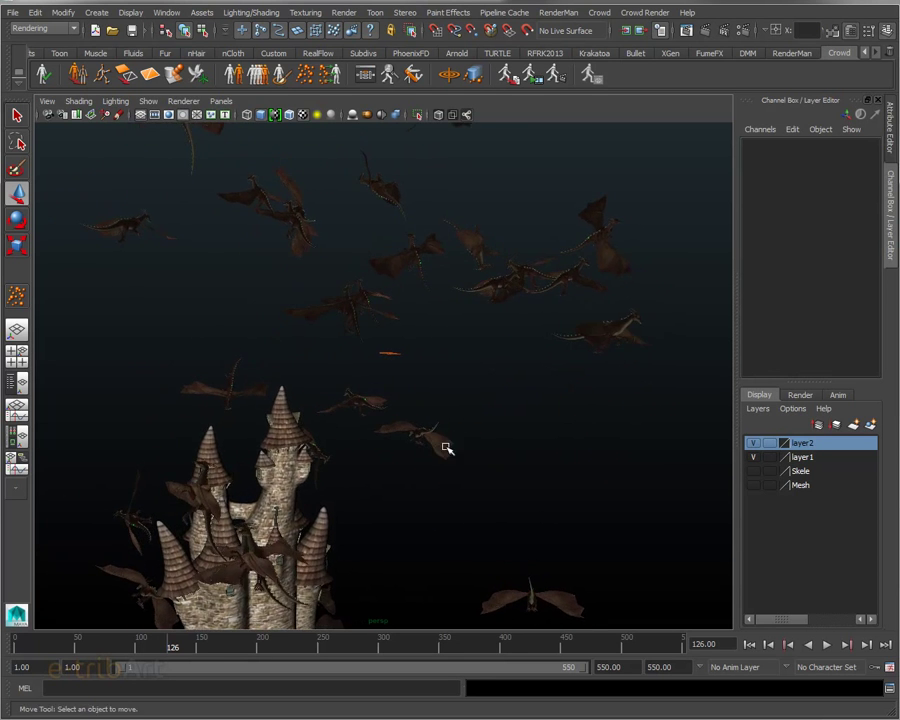
{"action": "middle_click_drag", "start_coordinate": [448, 446], "coordinate": [446, 476], "text": "alt"}
{"action": "left_click_drag", "start_coordinate": [446, 476], "coordinate": [425, 462], "text": "alt"}
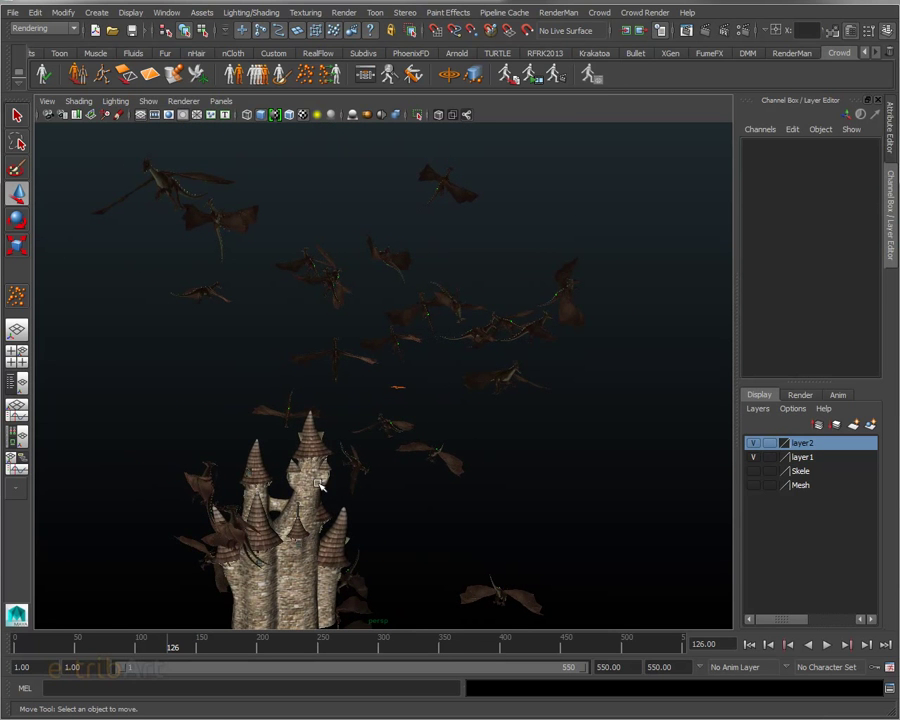
Scrub the timeline to frame 144, return to frame 1 and play the simulation to around frame 188.
{"action": "left_click_drag", "start_coordinate": [172, 655], "coordinate": [193, 650]}
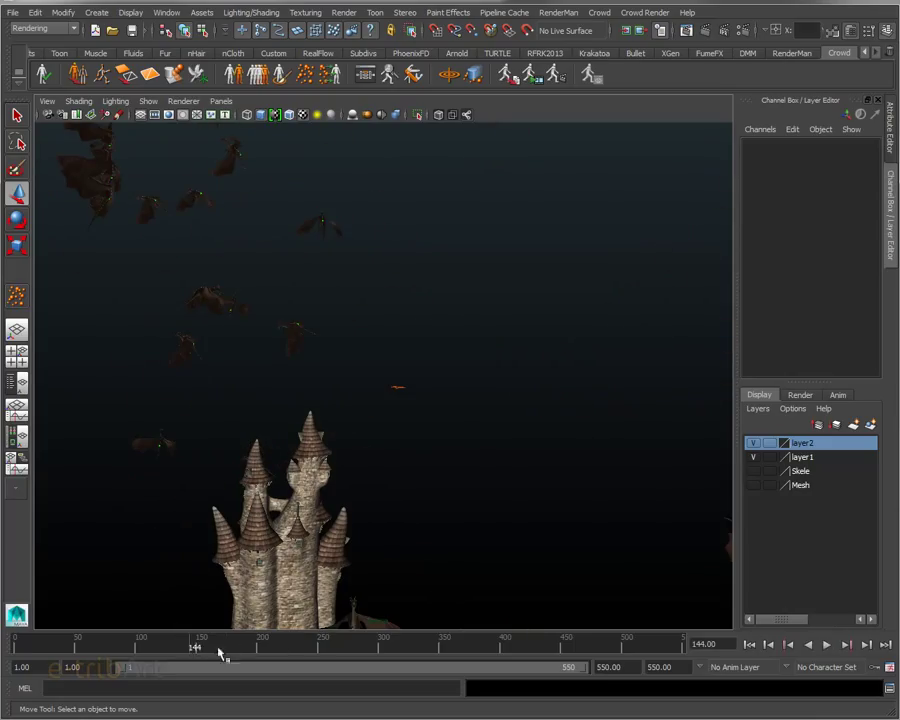
{"action": "left_click", "coordinate": [750, 645]}
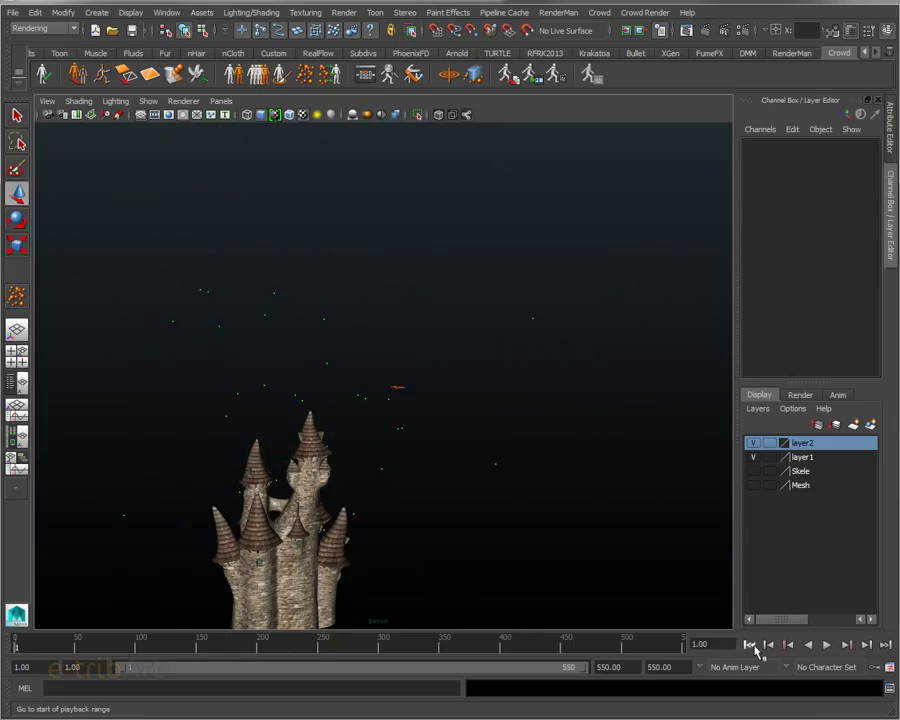
{"action": "left_click", "coordinate": [828, 645]}
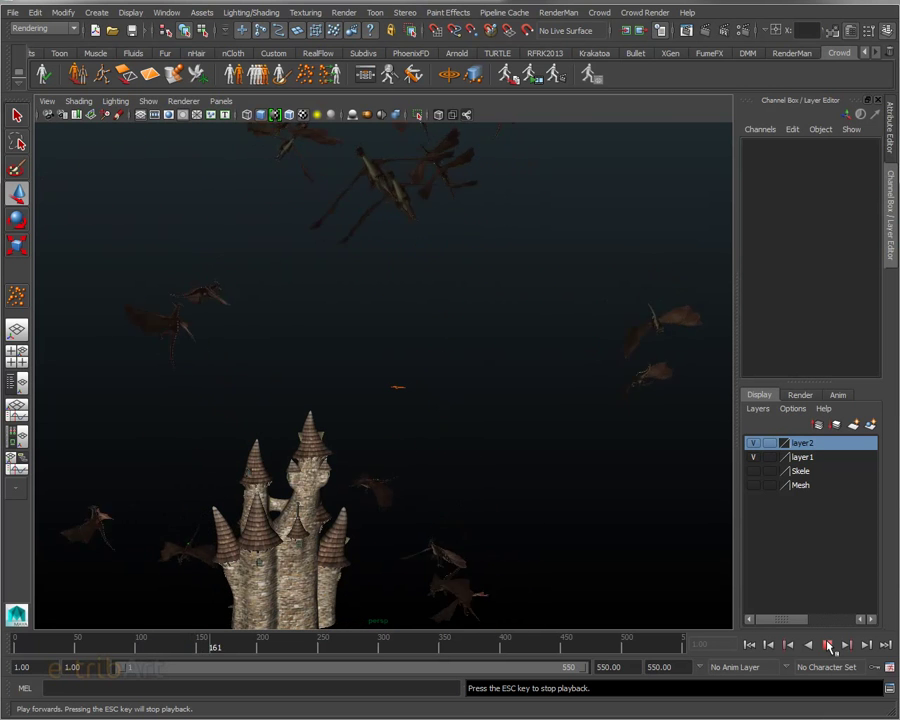
{"action": "left_click", "coordinate": [828, 645]}
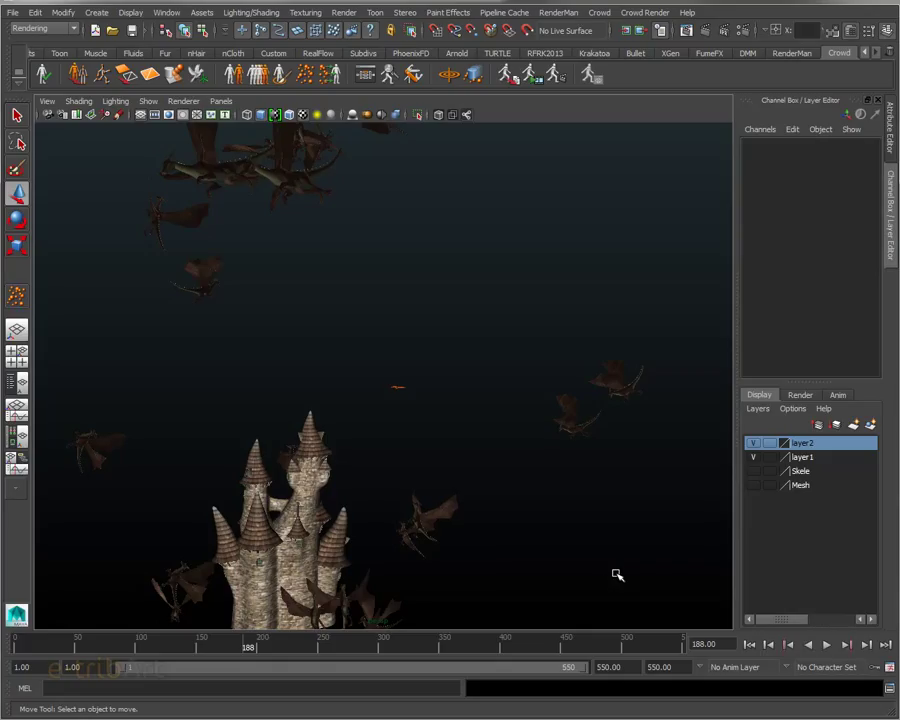
Replay the crowd flight from the start, stop around frame 86 and view the flock from another angle.
{"action": "left_click", "coordinate": [752, 646]}
{"action": "left_click", "coordinate": [826, 645]}
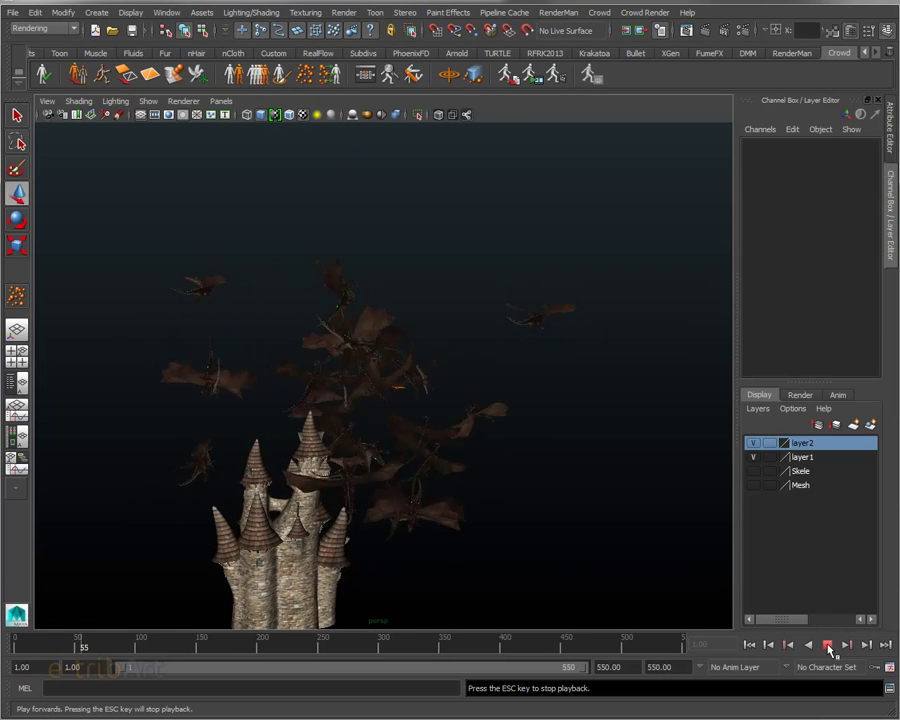
{"action": "left_click", "coordinate": [826, 645]}
{"action": "left_click_drag", "start_coordinate": [393, 456], "coordinate": [476, 448], "text": "alt"}
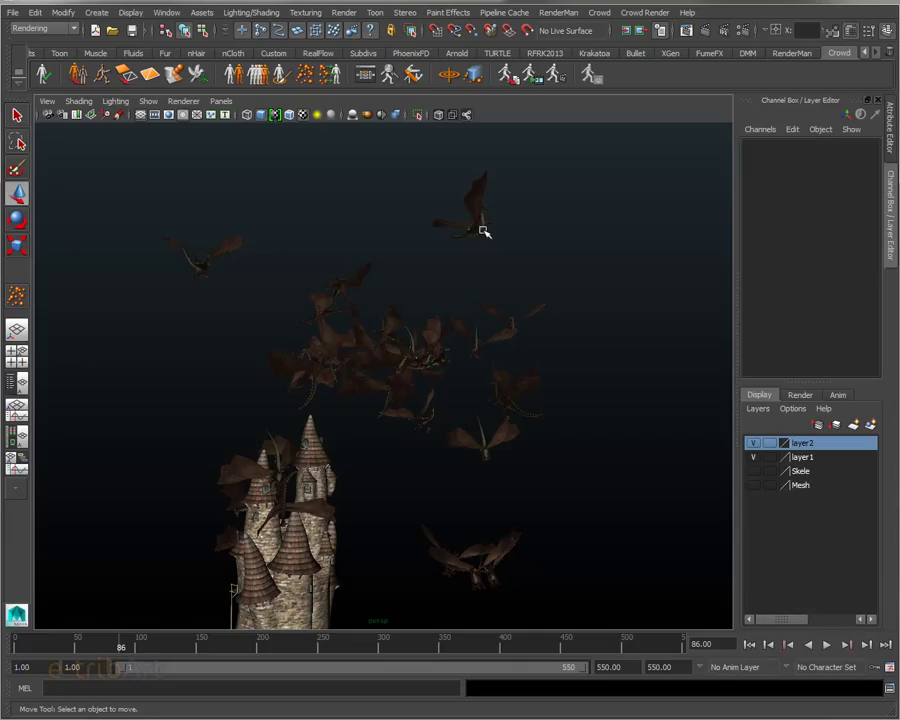
Open the scene dragon_chracter_maker03.mb from the project's scenes folder.
{"action": "left_click", "coordinate": [11, 14]}
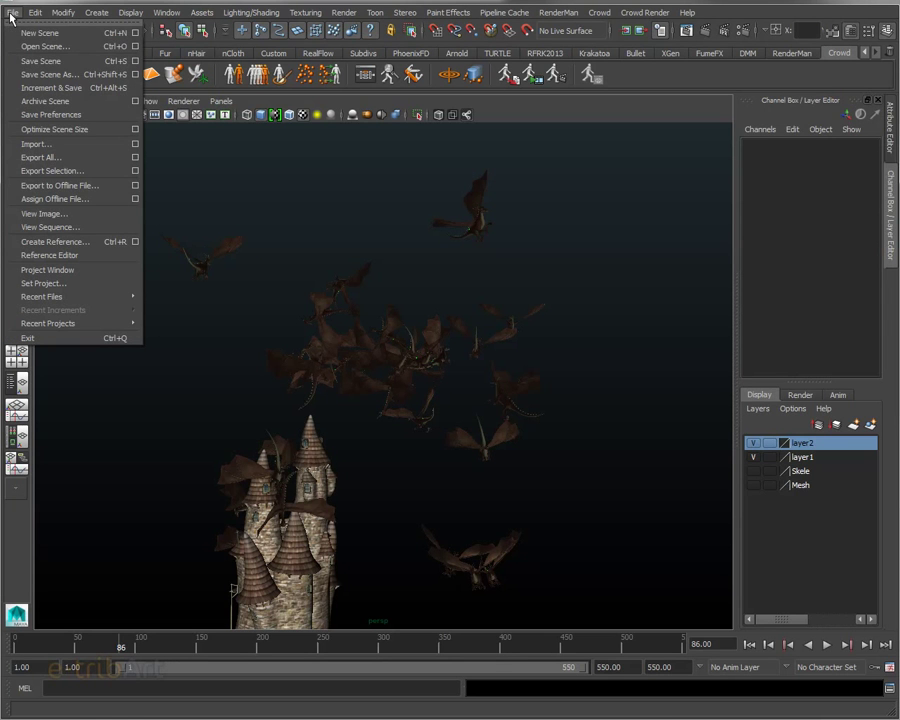
{"action": "left_click", "coordinate": [45, 46]}
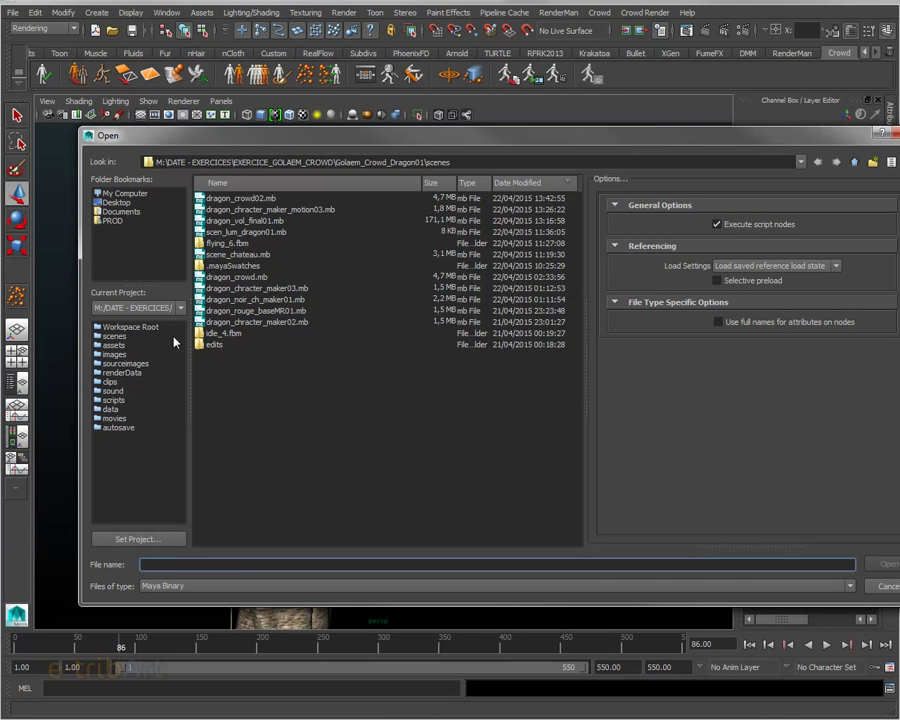
{"action": "left_click", "coordinate": [275, 290]}
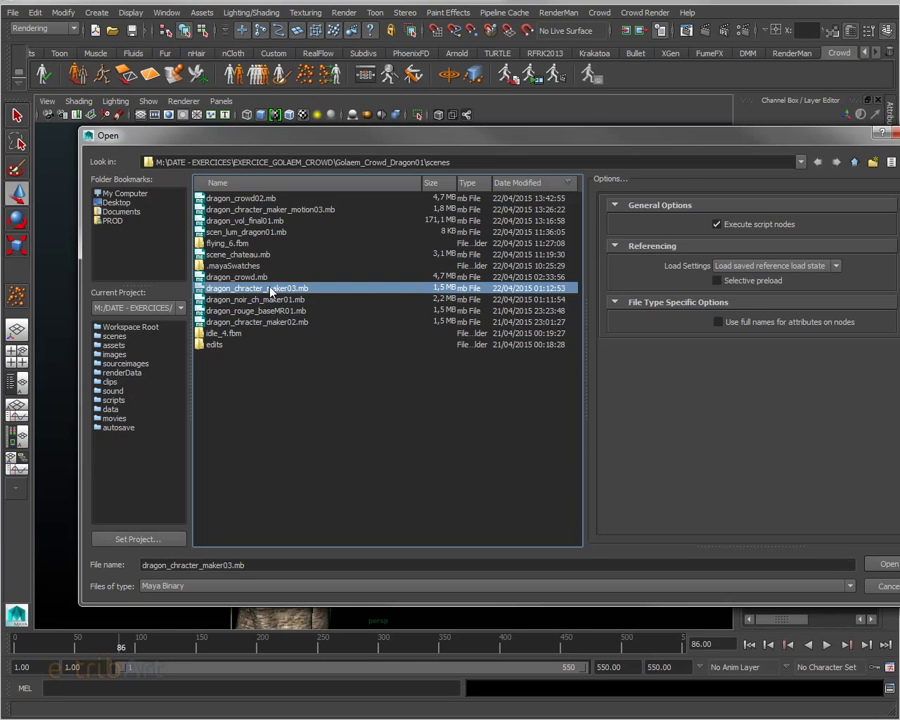
{"action": "double_click", "coordinate": [270, 290]}
{"action": "left_click", "coordinate": [624, 377]}
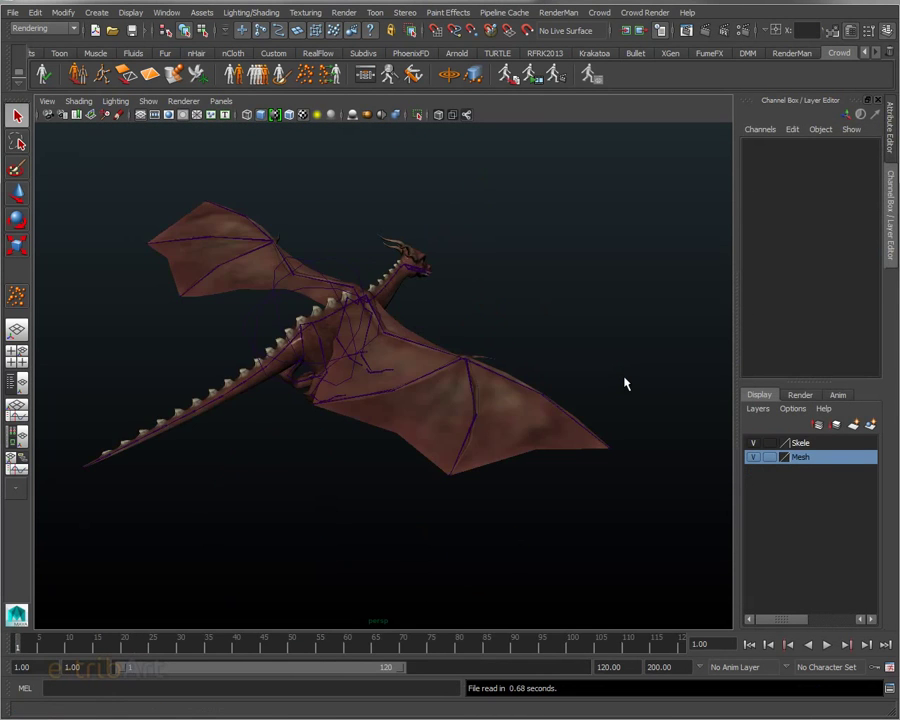
Show the viewport grid under the dragon and select the RightWing1 joint of its skeleton.
{"action": "mouse_move", "coordinate": [443, 431]}
{"action": "left_mouse_down", "text": "alt"}
{"action": "mouse_move", "coordinate": [504, 416]}
{"action": "mouse_move", "coordinate": [451, 433]}
{"action": "mouse_move", "coordinate": [438, 414]}
{"action": "left_mouse_up", "text": "alt"}
{"action": "scroll", "coordinate": [451, 433], "scroll_direction": "down", "scroll_amount": 2}
{"action": "left_click", "coordinate": [170, 12]}
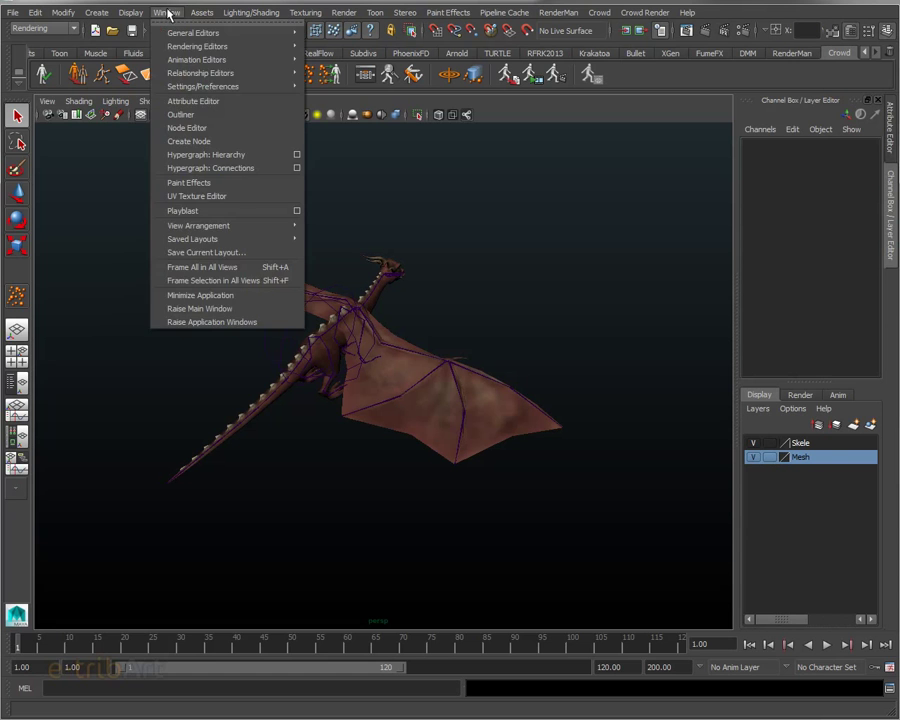
{"action": "left_click", "coordinate": [138, 33]}
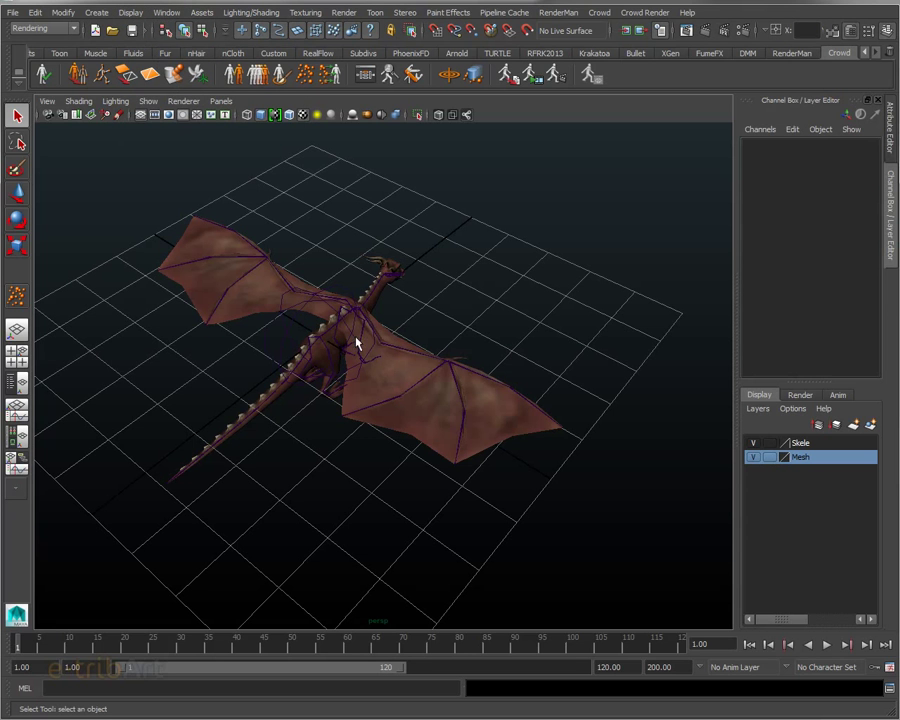
{"action": "left_click", "coordinate": [378, 362]}
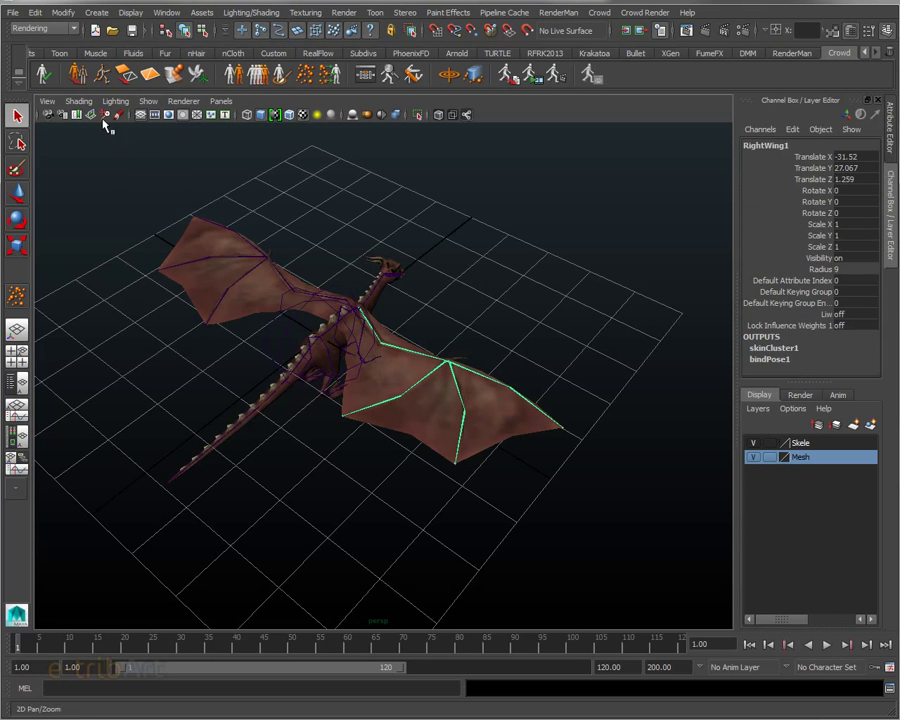
Review the viewport's shading options, then select the skeleton's Hips root joint and view the whole joint hierarchy.
{"action": "left_click", "coordinate": [79, 101]}
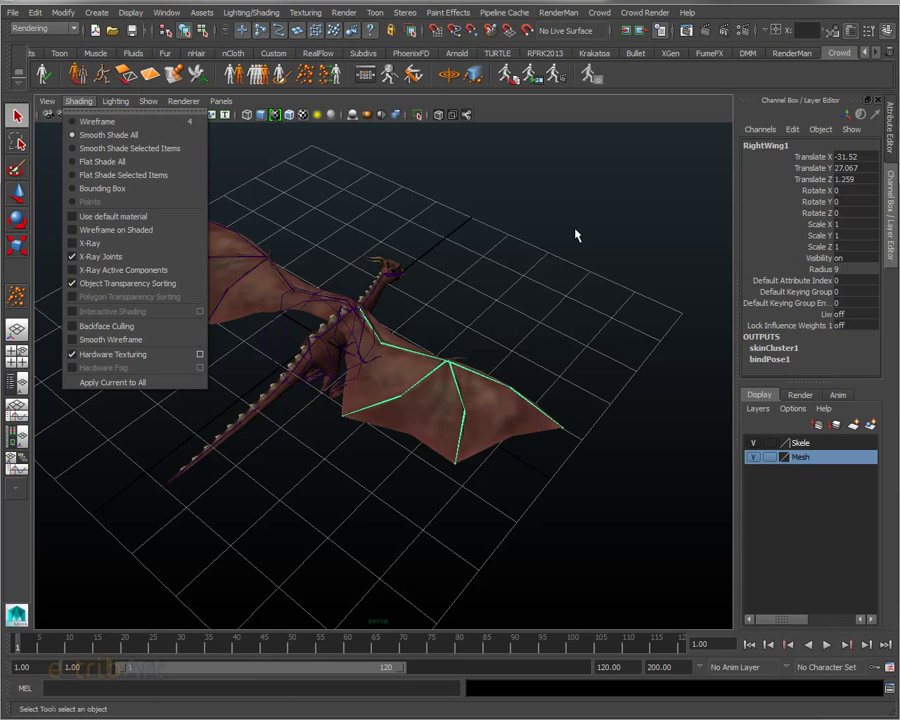
{"action": "scroll", "coordinate": [453, 336], "scroll_direction": "up", "scroll_amount": 3}
{"action": "left_click_drag", "start_coordinate": [453, 336], "coordinate": [379, 350], "text": "alt"}
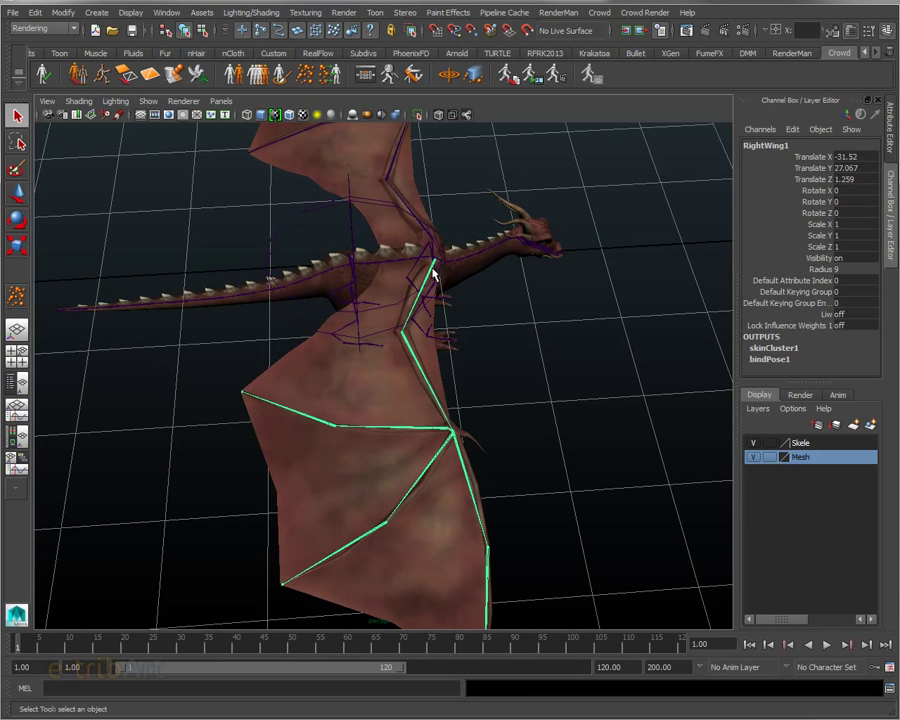
{"action": "key", "text": "Up"}
{"action": "key", "text": "Up"}
{"action": "key", "text": "Up"}
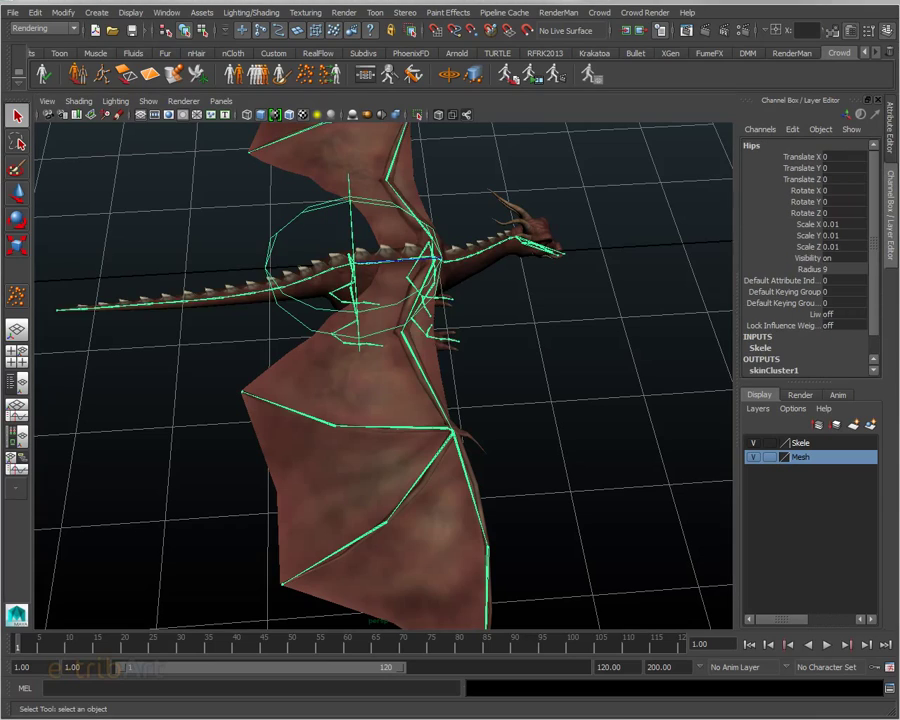
{"action": "left_click_drag", "start_coordinate": [354, 402], "coordinate": [421, 393], "text": "alt"}
{"action": "middle_click_drag", "start_coordinate": [421, 393], "coordinate": [456, 382], "text": "alt"}
{"action": "left_click_drag", "start_coordinate": [456, 382], "coordinate": [512, 388], "text": "alt"}
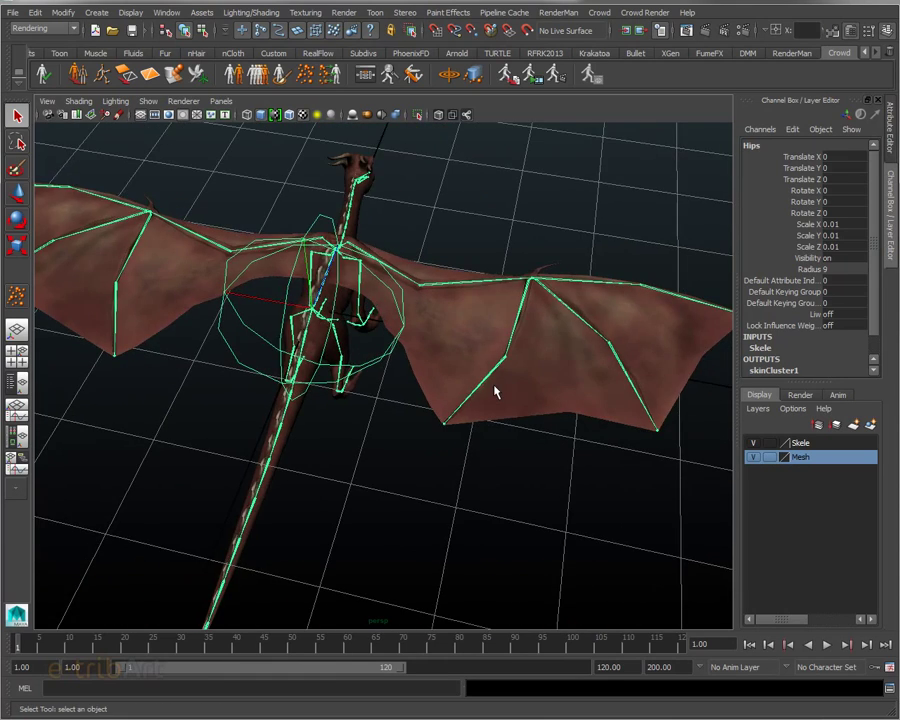
Open the Outliner beside the dragon and select the Dragon_rouge mesh.
{"action": "scroll", "coordinate": [500, 390], "scroll_direction": "down", "scroll_amount": 3}
{"action": "left_click_drag", "start_coordinate": [834, 176], "coordinate": [713, 100]}
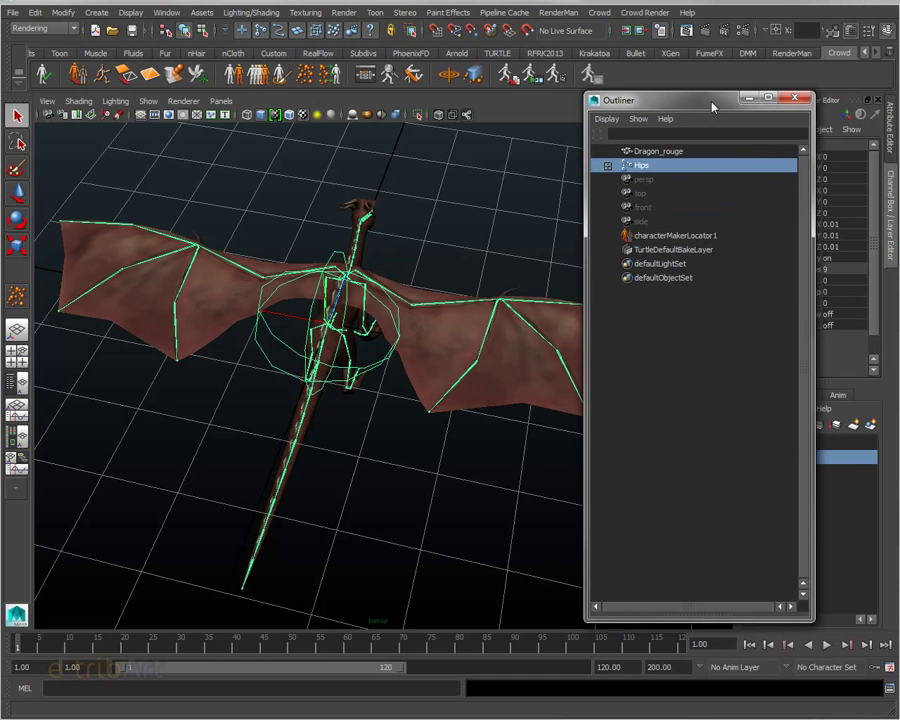
{"action": "left_click", "coordinate": [648, 152]}
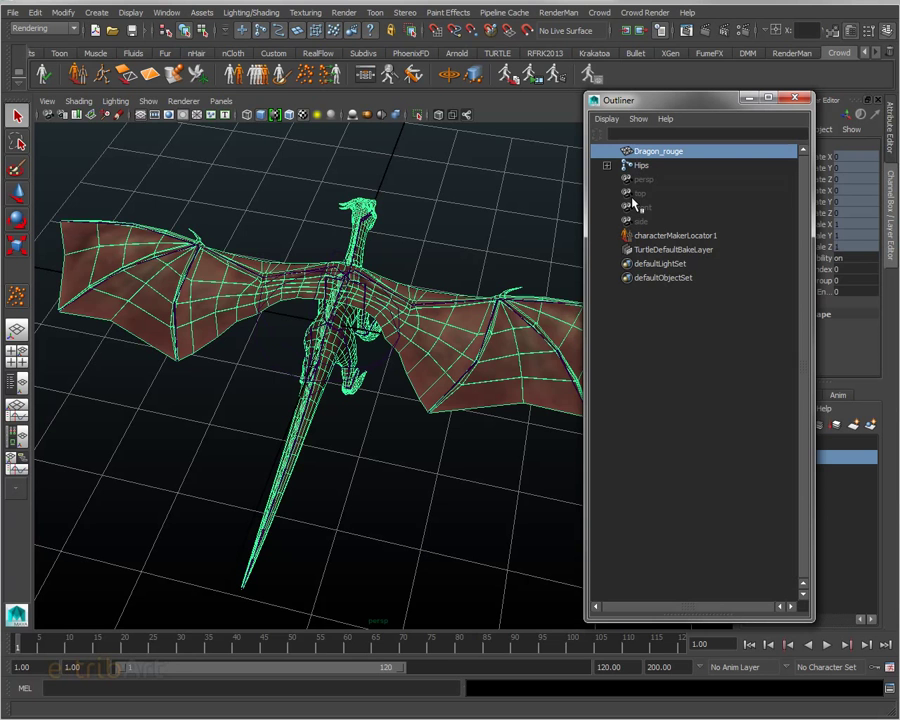
{"action": "left_click_drag", "start_coordinate": [465, 232], "coordinate": [350, 235], "text": "alt"}
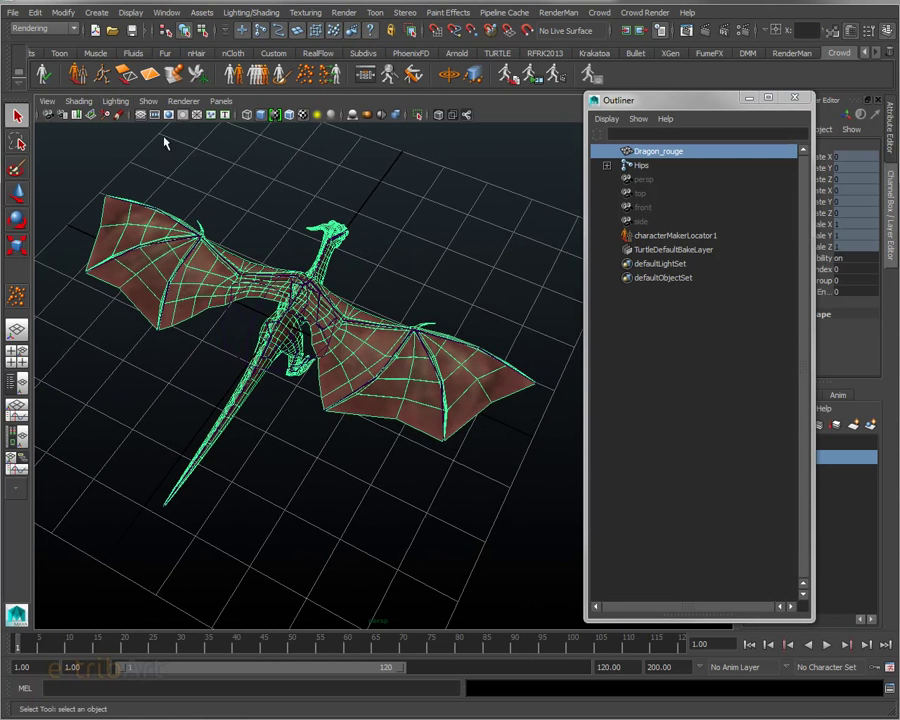
Open the Golaem Character Maker, place its window over the viewport and return to its character settings after viewing the motion settings.
{"action": "left_click", "coordinate": [80, 76]}
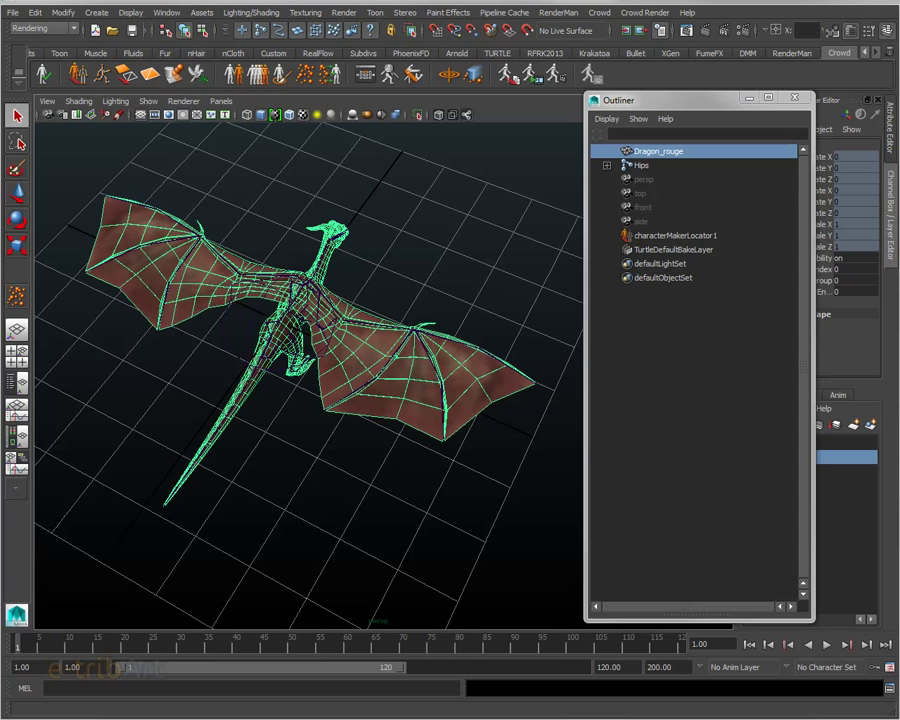
{"action": "left_click_drag", "start_coordinate": [800, 92], "coordinate": [453, 92]}
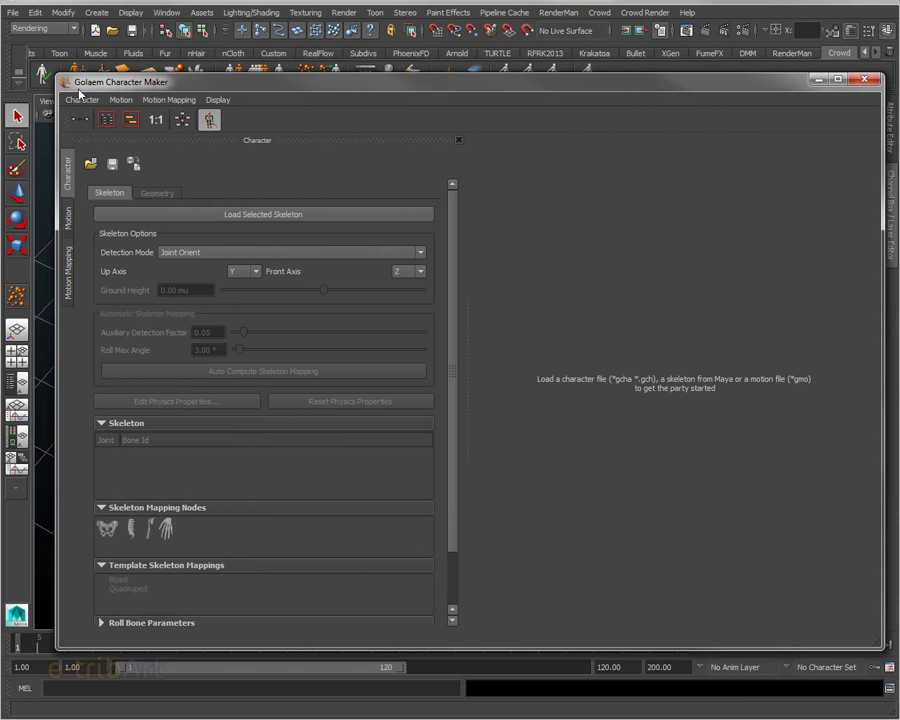
{"action": "left_click_drag", "start_coordinate": [201, 88], "coordinate": [212, 67]}
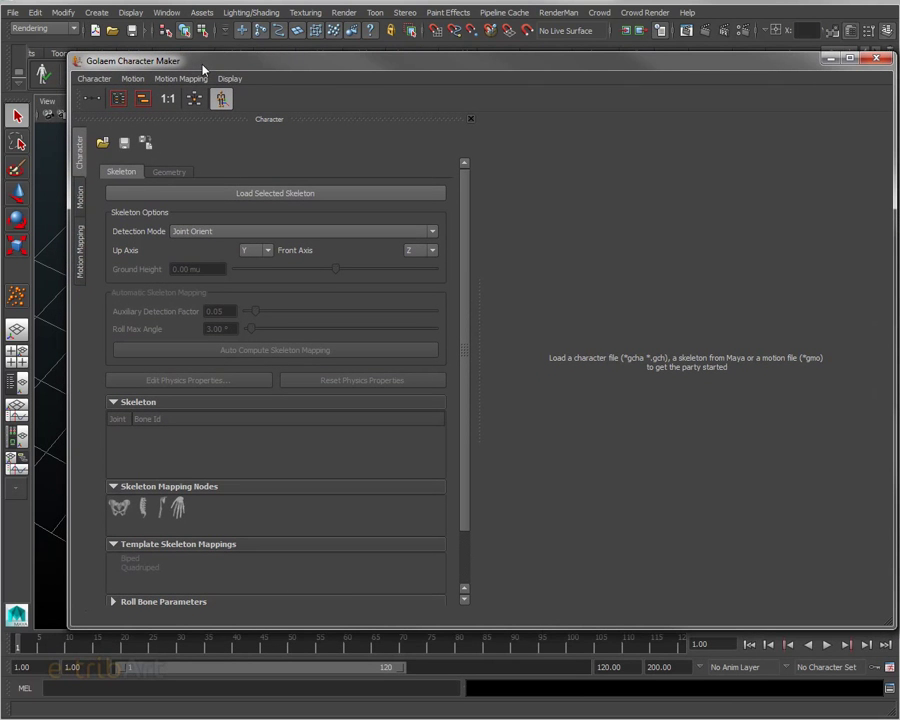
{"action": "left_click_drag", "start_coordinate": [69, 53], "coordinate": [210, 201]}
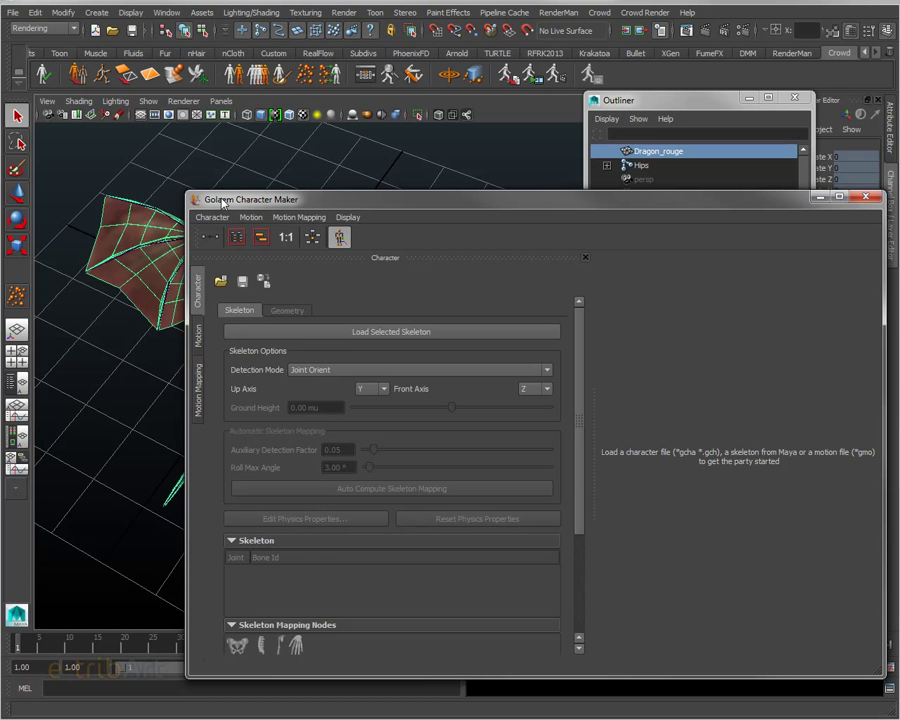
{"action": "left_click", "coordinate": [199, 343]}
{"action": "left_click", "coordinate": [198, 290]}
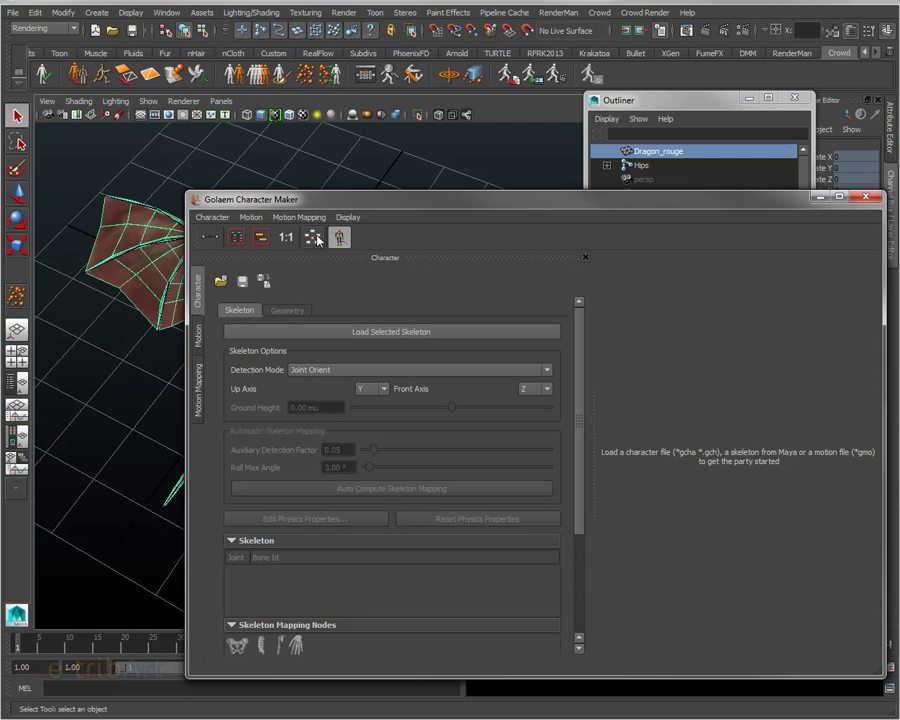
Select the Hips root joint and load it as the character skeleton with up axis Y and front axis Z.
{"action": "left_click_drag", "start_coordinate": [321, 206], "coordinate": [271, 178]}
{"action": "left_click", "coordinate": [643, 103]}
{"action": "left_click_drag", "start_coordinate": [643, 103], "coordinate": [671, 66]}
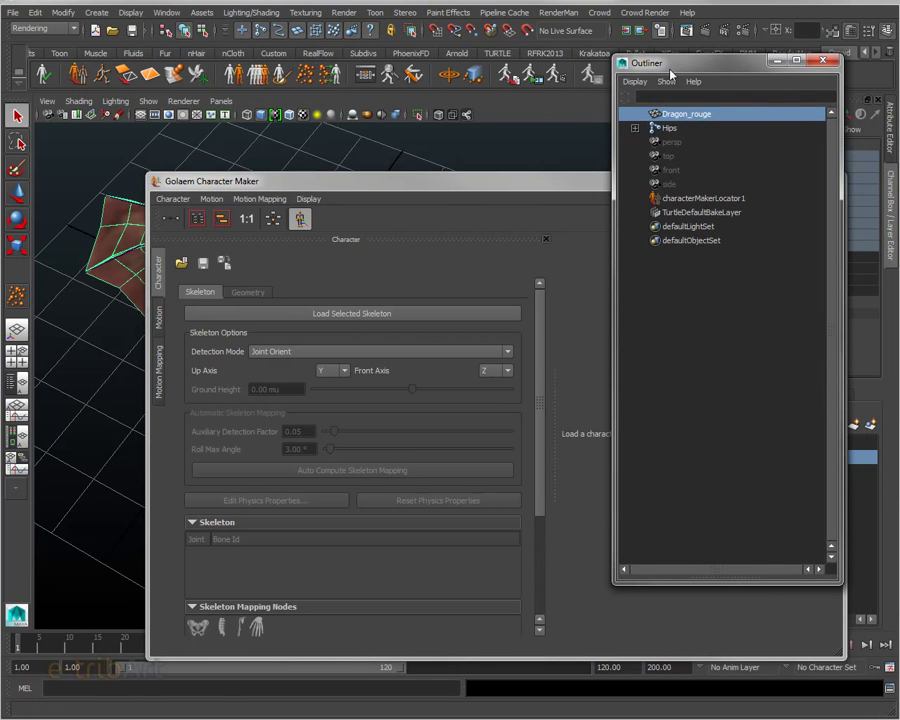
{"action": "left_click", "coordinate": [664, 127]}
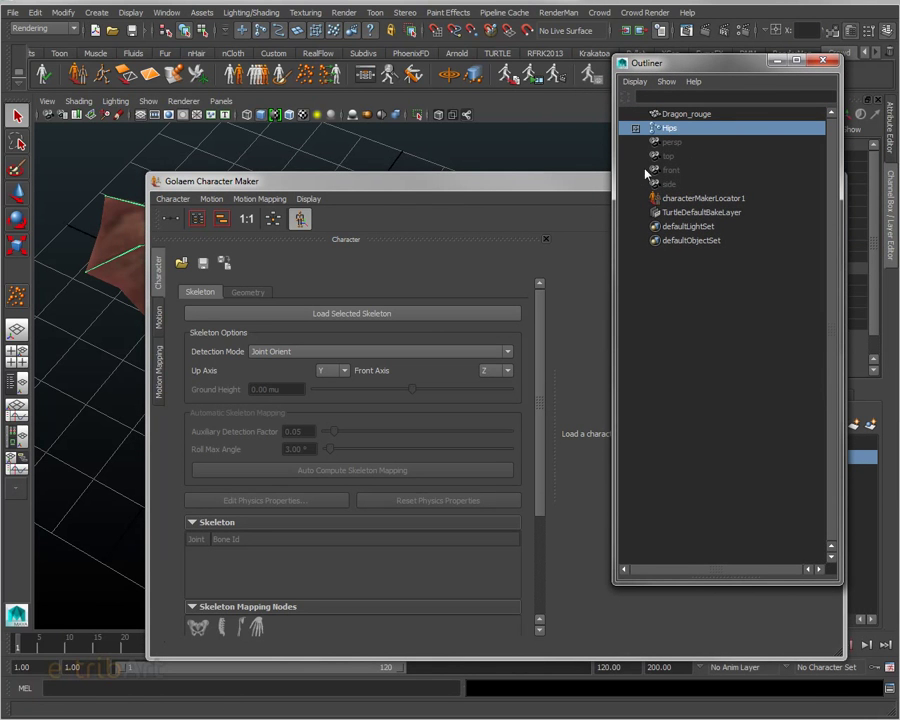
{"action": "left_click_drag", "start_coordinate": [414, 190], "coordinate": [446, 173]}
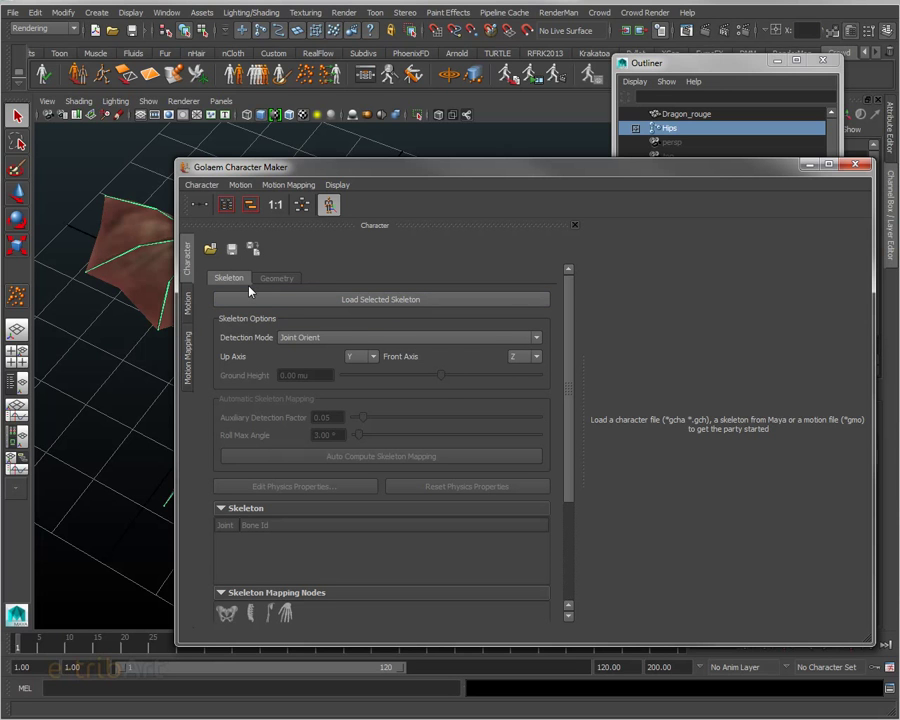
{"action": "left_click", "coordinate": [338, 300]}
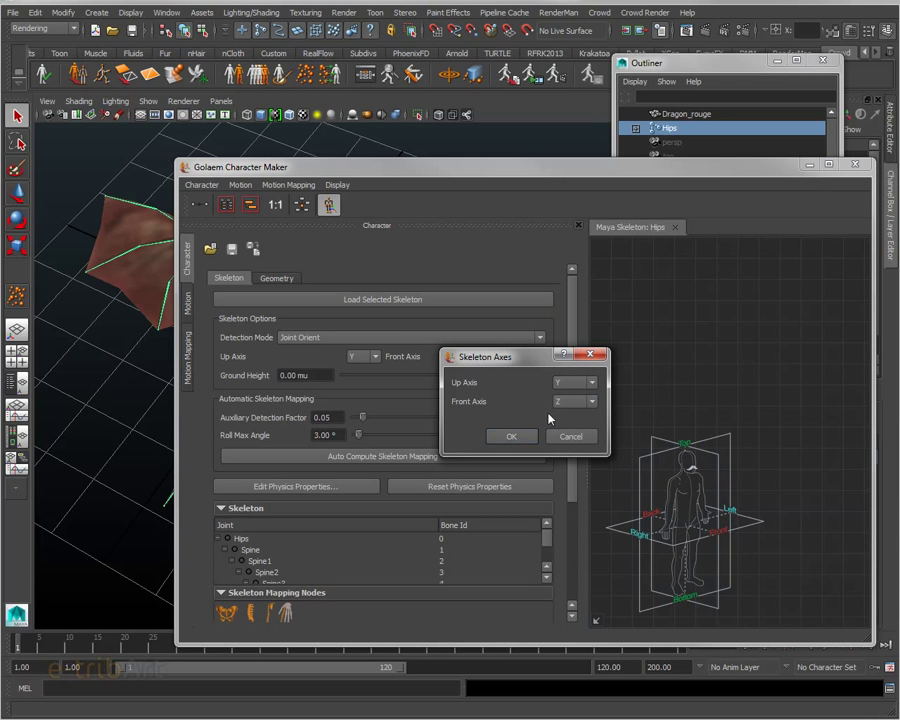
{"action": "left_click", "coordinate": [502, 440]}
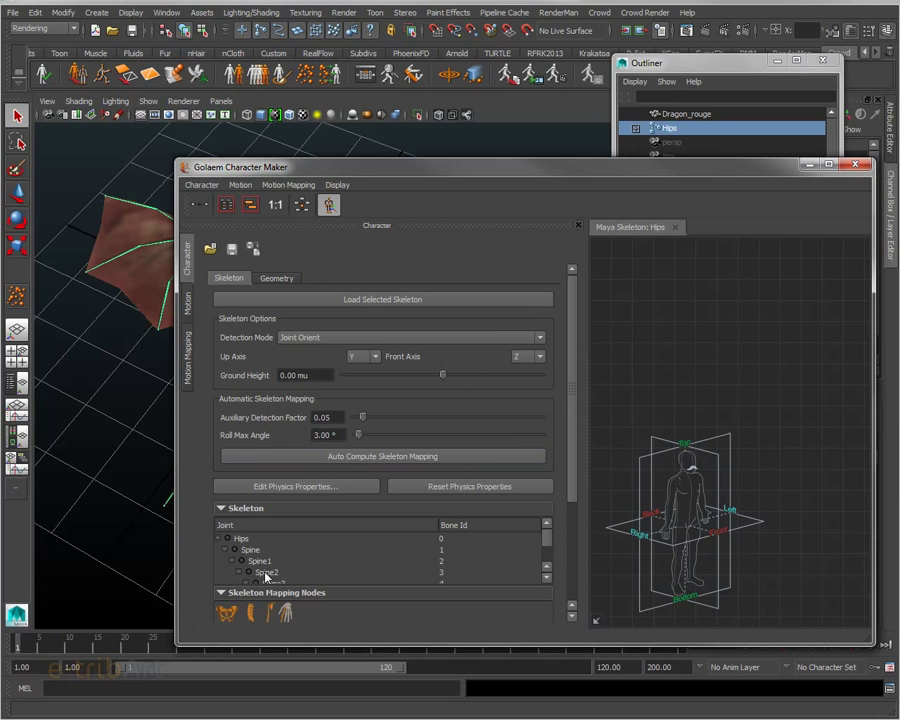
Browse the loaded skeleton's joint list and enlarge the Character Maker window to give the mapping area more room.
{"action": "scroll", "coordinate": [549, 544], "scroll_direction": "down", "scroll_amount": 9}
{"action": "left_click_drag", "start_coordinate": [549, 544], "coordinate": [549, 528]}
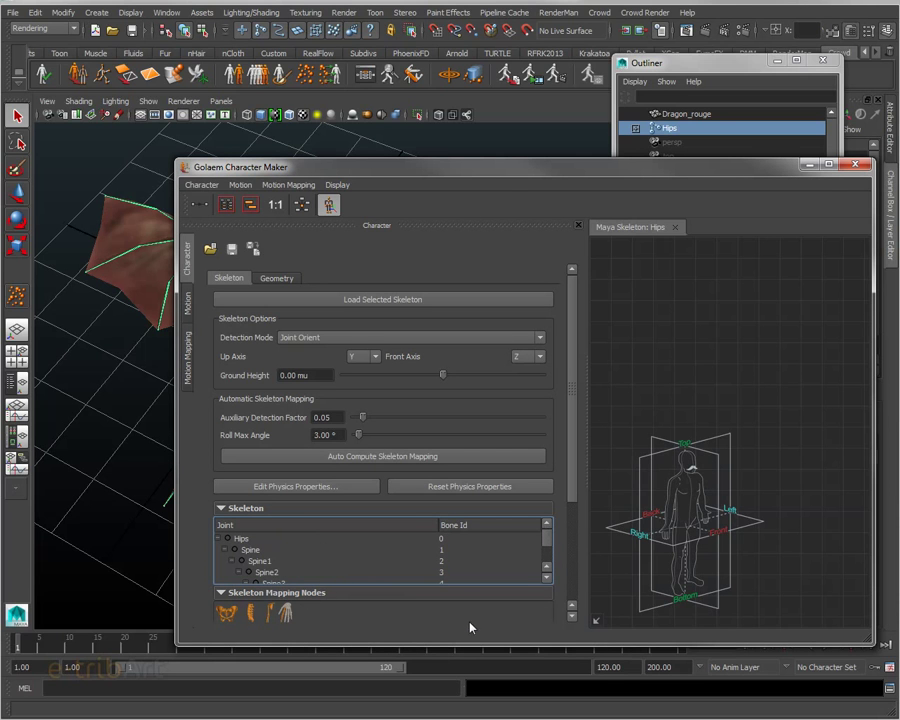
{"action": "left_click_drag", "start_coordinate": [462, 642], "coordinate": [460, 712]}
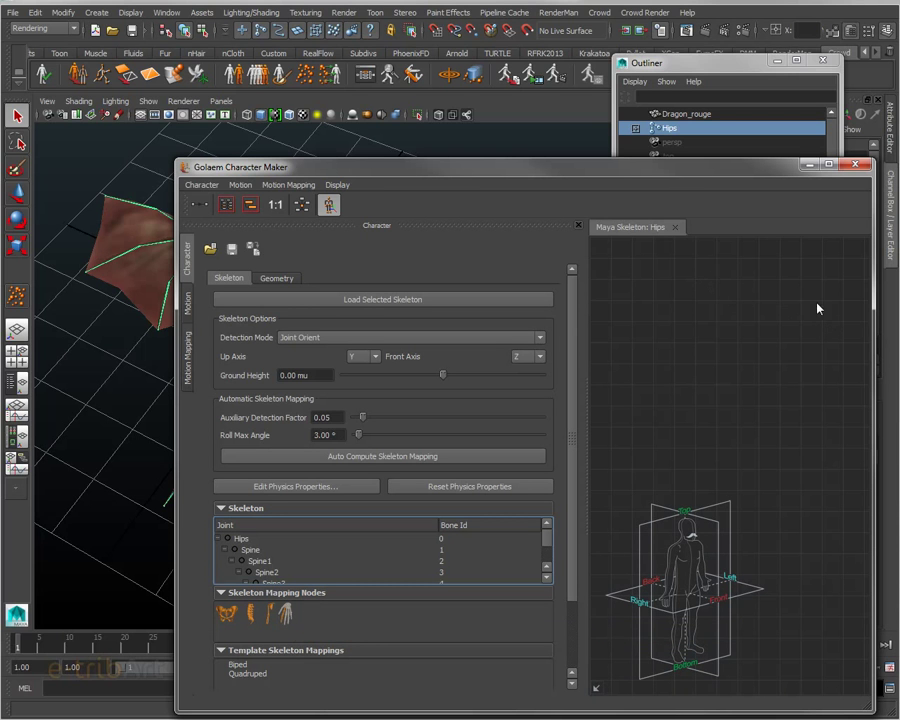
{"action": "left_click_drag", "start_coordinate": [660, 177], "coordinate": [537, 120]}
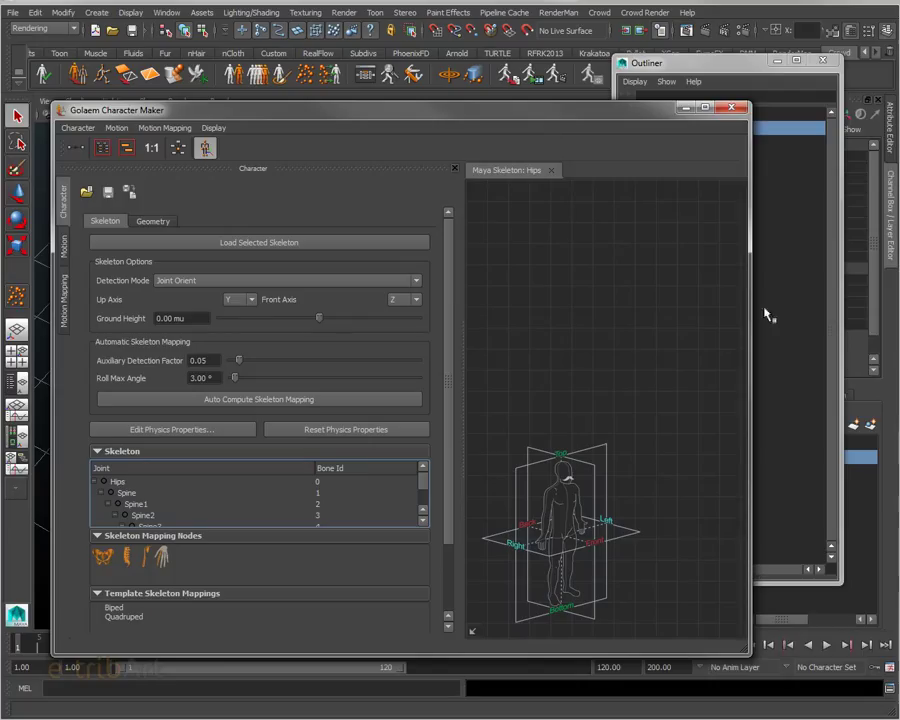
{"action": "left_click_drag", "start_coordinate": [749, 309], "coordinate": [882, 311]}
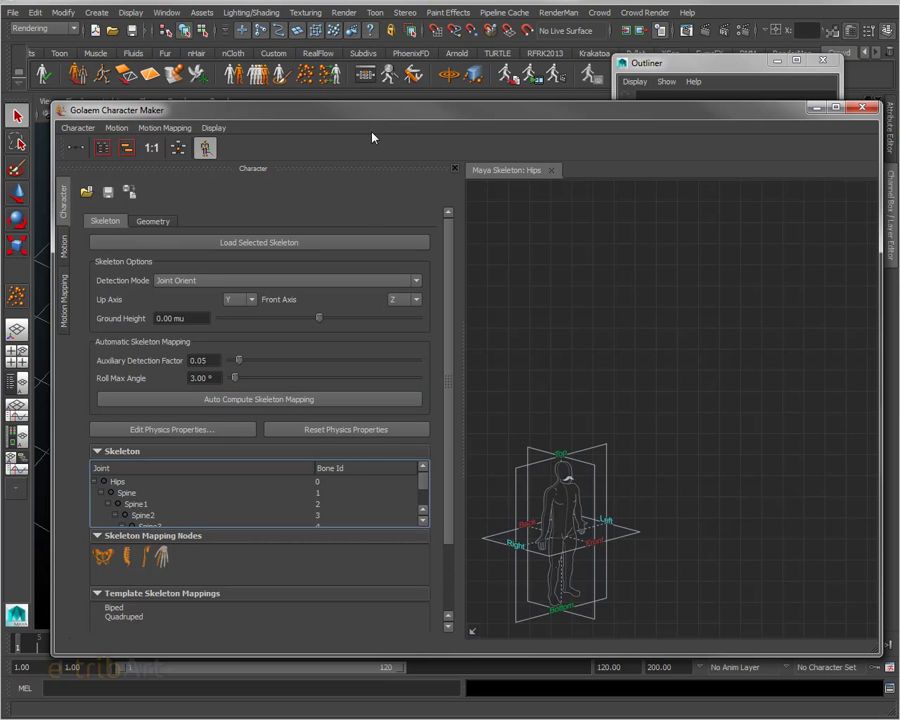
Open the character file dragon_ch01.gcha and examine its spine, front leg, neck, wing and tail mapping nodes.
{"action": "mouse_move", "coordinate": [370, 117]}
{"action": "left_mouse_down"}
{"action": "mouse_move", "coordinate": [364, 153]}
{"action": "mouse_move", "coordinate": [368, 125]}
{"action": "mouse_move", "coordinate": [371, 132]}
{"action": "left_mouse_up"}
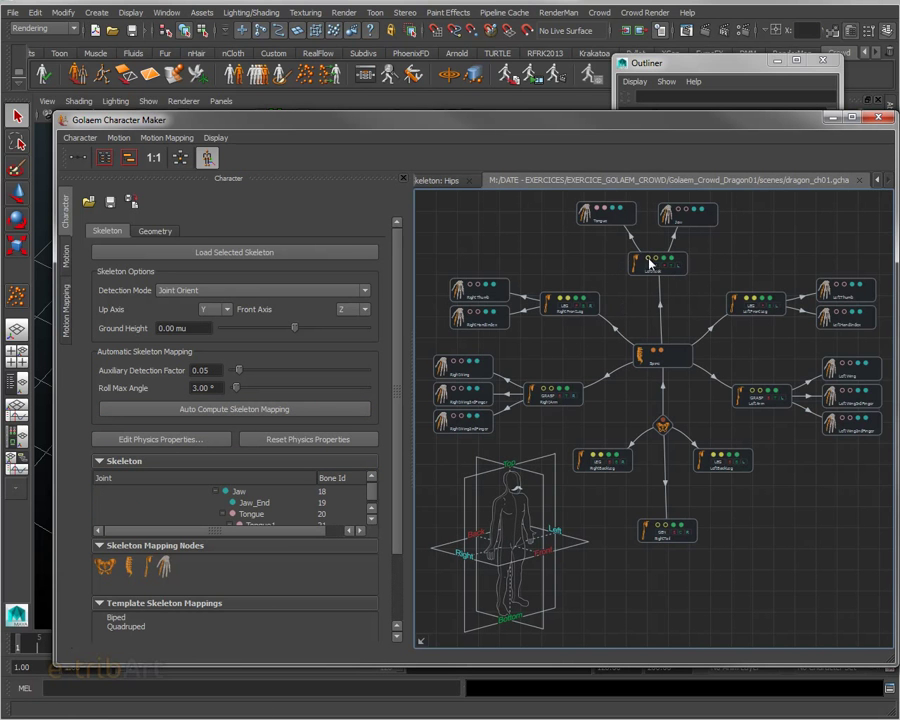
{"action": "mouse_move", "coordinate": [729, 310]}
{"action": "mouse_move", "coordinate": [560, 315]}
{"action": "mouse_move", "coordinate": [670, 364]}
Examine the character's bone shapes and Up and Front axes on the dragon in the viewport, then return to the mapping.
{"action": "mouse_move", "coordinate": [471, 126]}
{"action": "left_mouse_down"}
{"action": "mouse_move", "coordinate": [459, 162]}
{"action": "mouse_move", "coordinate": [460, 139]}
{"action": "left_mouse_up"}
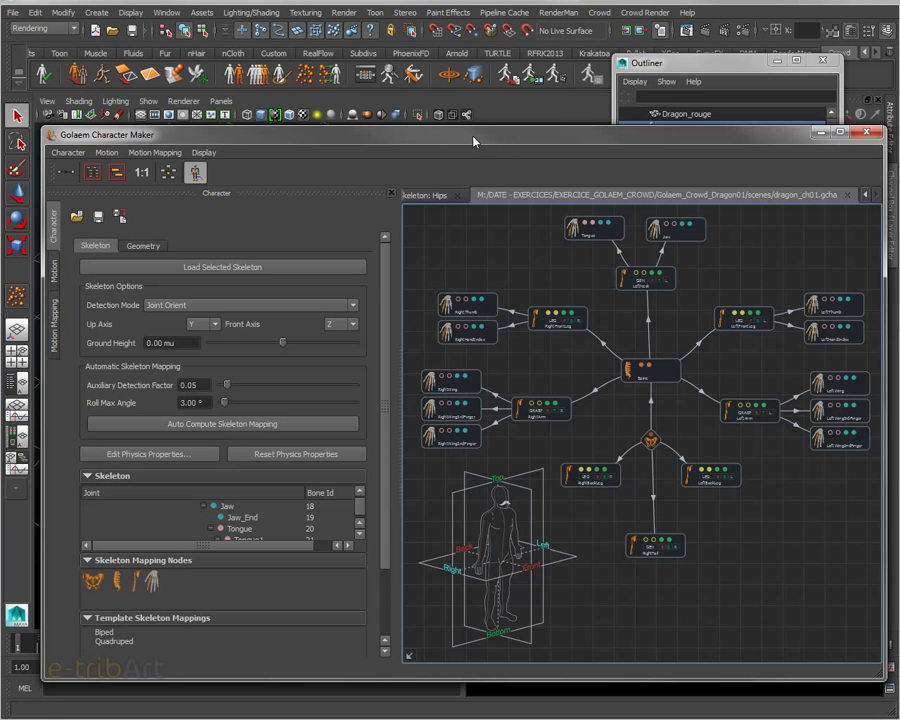
{"action": "left_click_drag", "start_coordinate": [474, 143], "coordinate": [459, 482]}
{"action": "left_click_drag", "start_coordinate": [400, 376], "coordinate": [310, 310], "text": "alt"}
{"action": "left_click_drag", "start_coordinate": [306, 232], "coordinate": [568, 390], "text": "alt"}
{"action": "left_click_drag", "start_coordinate": [490, 390], "coordinate": [362, 250], "text": "alt"}
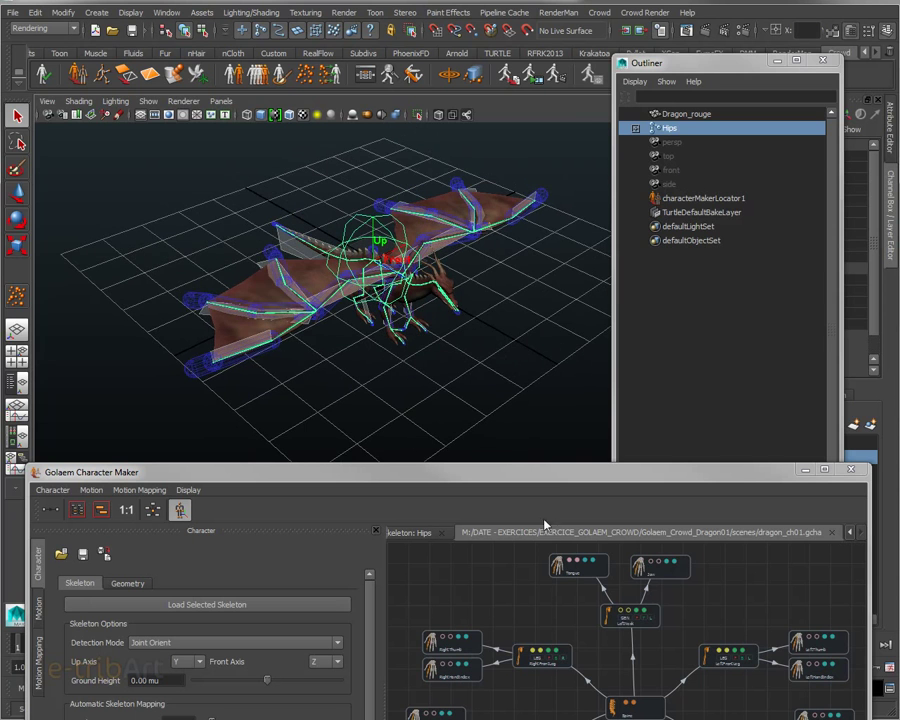
{"action": "left_click_drag", "start_coordinate": [557, 481], "coordinate": [545, 197]}
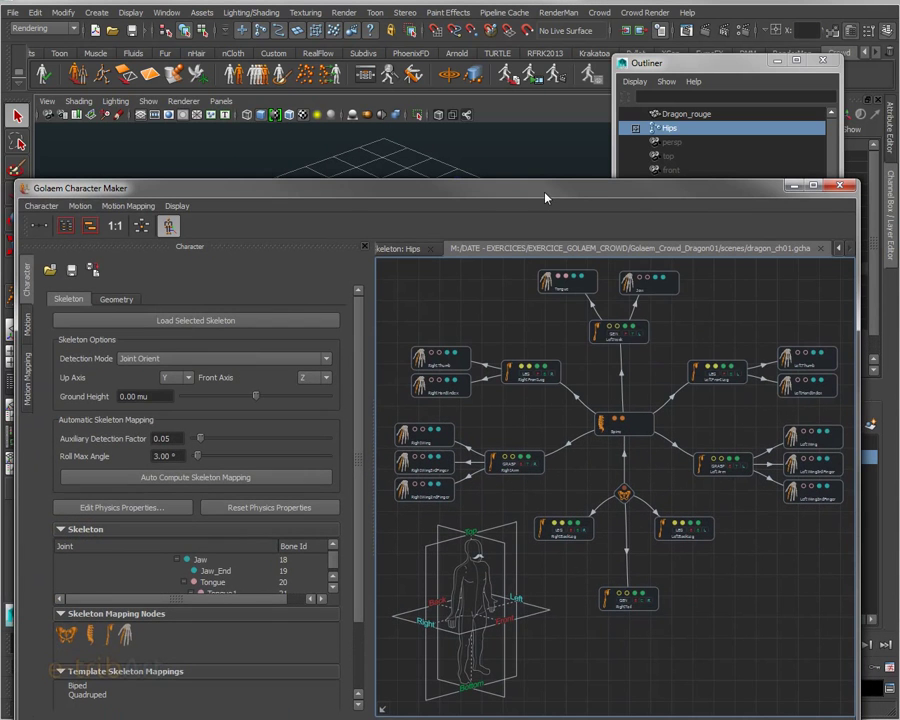
Select the RightFrontLeg mapping node and uncover the dragon in the viewport to view it from above.
{"action": "left_click", "coordinate": [514, 384]}
{"action": "left_click_drag", "start_coordinate": [498, 190], "coordinate": [499, 479]}
{"action": "left_click_drag", "start_coordinate": [400, 390], "coordinate": [368, 400], "text": "alt"}
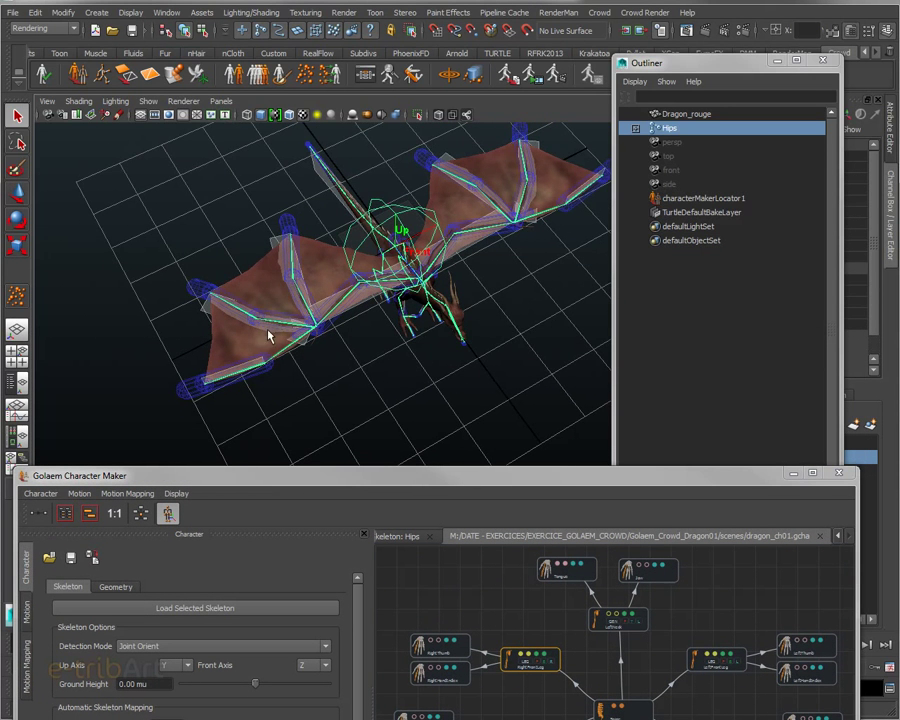
Select characterMakerLocator1 in the viewport and inspect its bone shapes along both wings.
{"action": "left_click", "coordinate": [235, 322]}
{"action": "scroll", "coordinate": [288, 341], "scroll_direction": "up", "scroll_amount": 5}
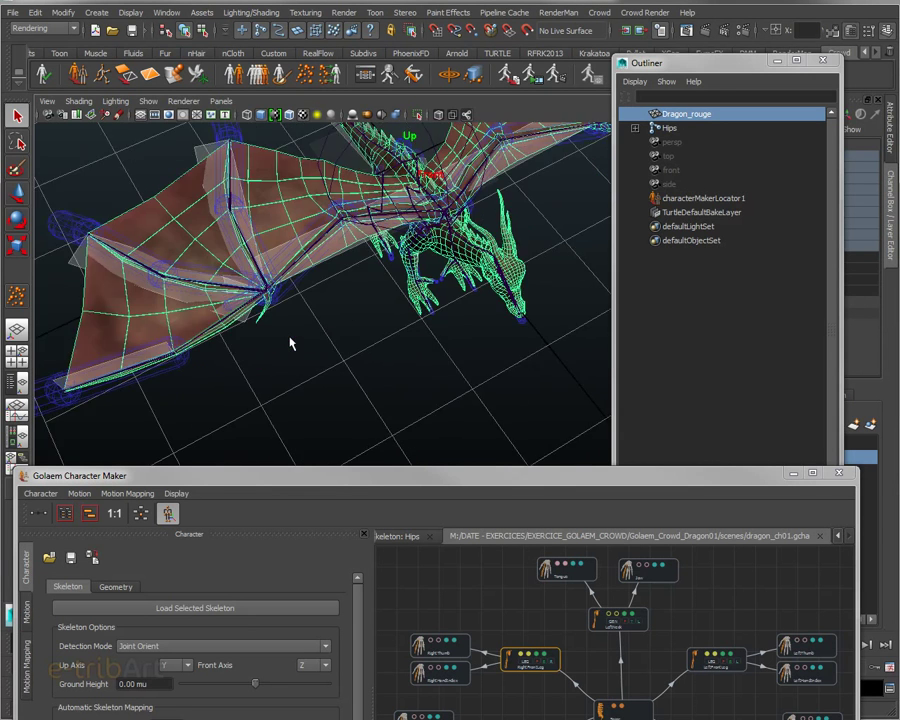
{"action": "left_click_drag", "start_coordinate": [312, 268], "coordinate": [261, 227], "text": "alt"}
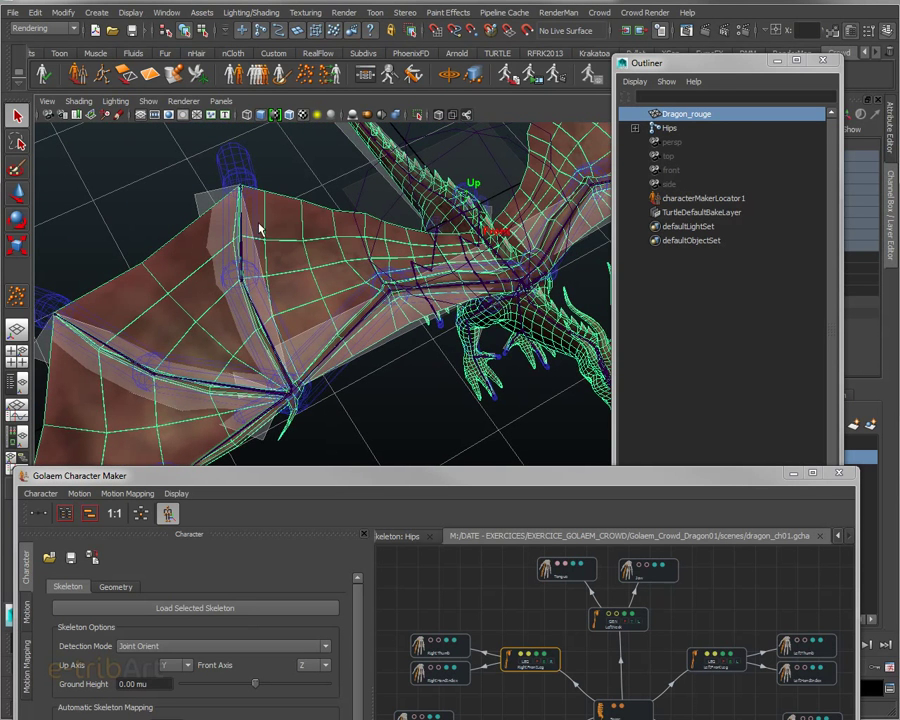
{"action": "left_click", "coordinate": [208, 207]}
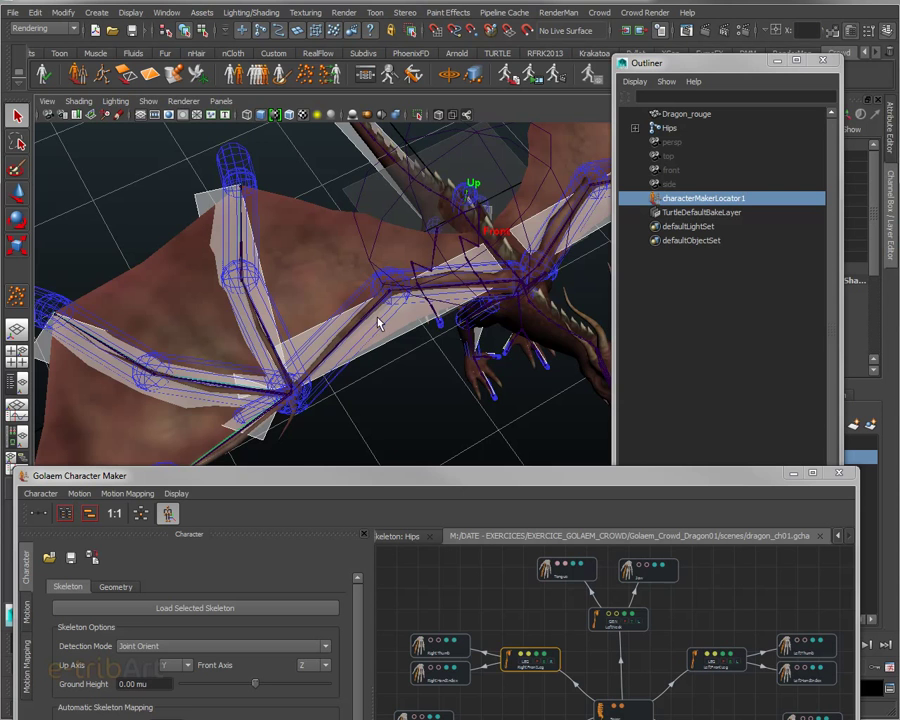
{"action": "left_click_drag", "start_coordinate": [373, 317], "coordinate": [484, 325], "text": "alt"}
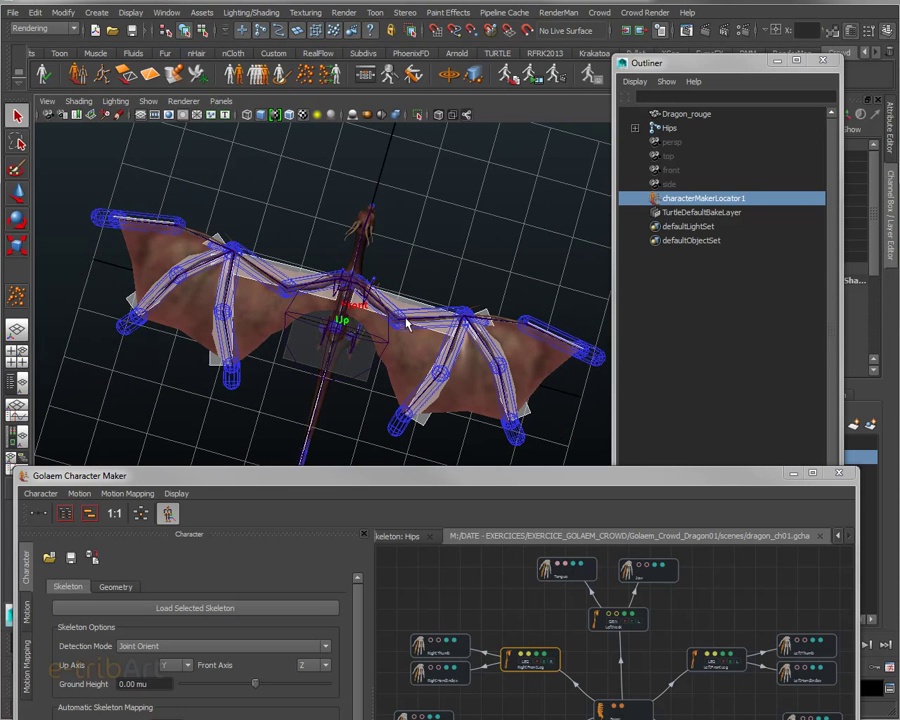
Show the character's geometry assets and expand the Dragon_rouge mesh to examine its assigned shader.
{"action": "left_click_drag", "start_coordinate": [426, 485], "coordinate": [441, 109]}
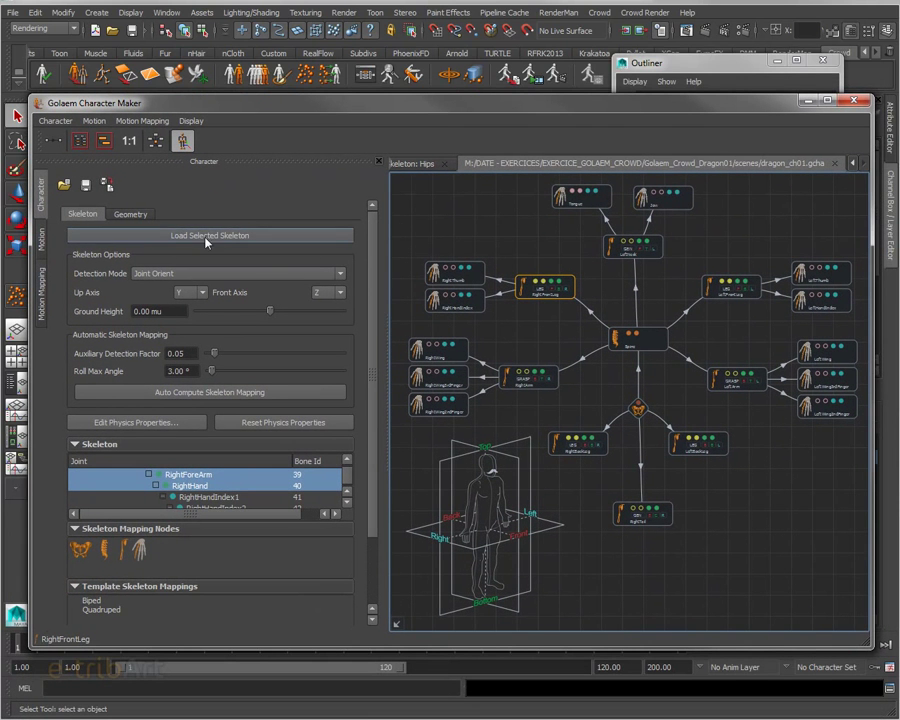
{"action": "left_click", "coordinate": [129, 216]}
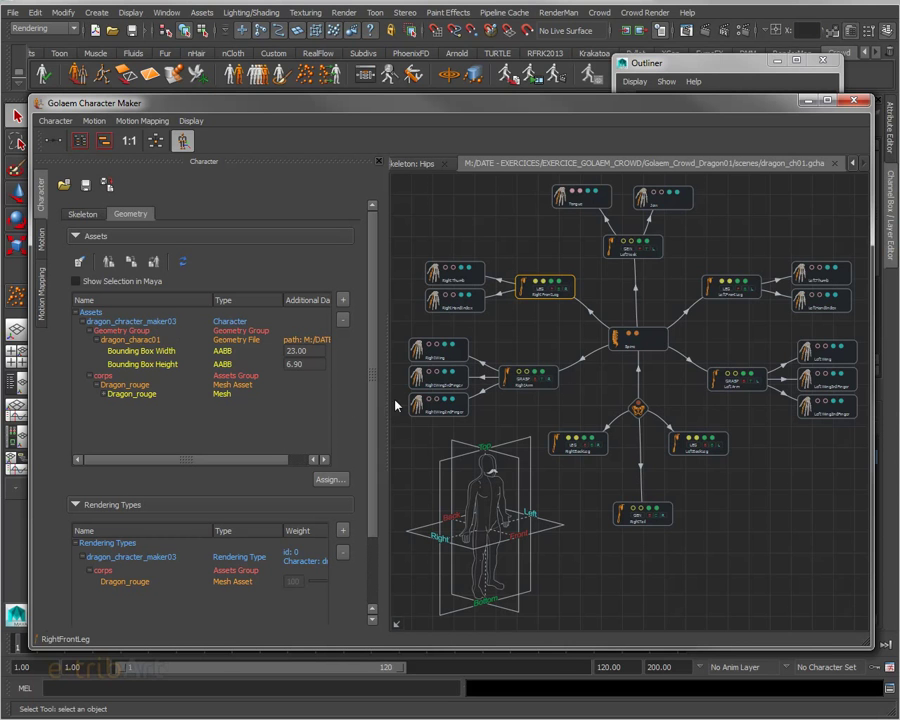
{"action": "left_click_drag", "start_coordinate": [386, 393], "coordinate": [397, 397]}
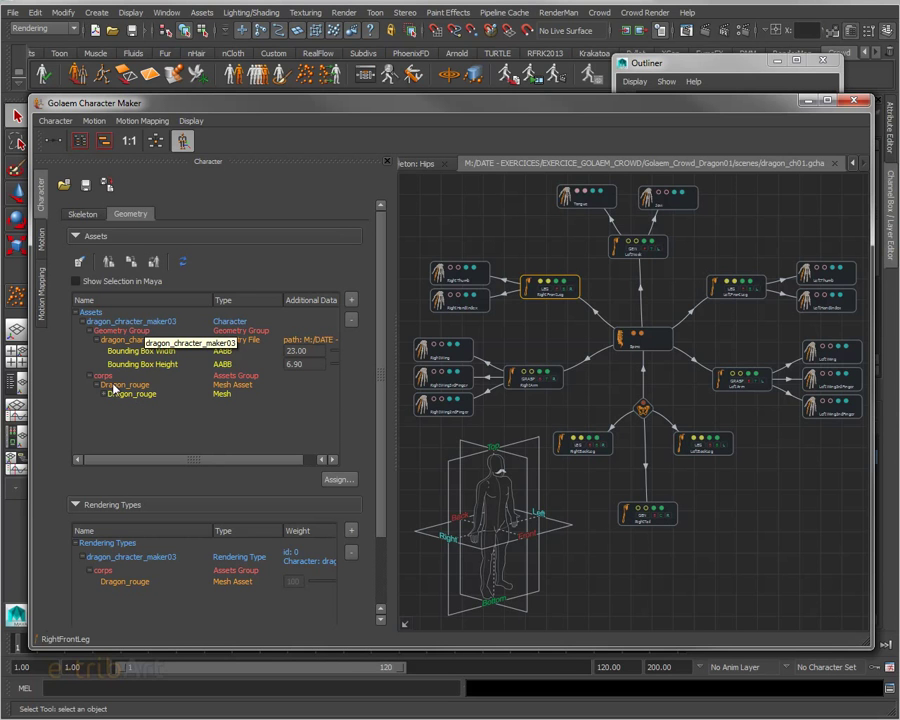
{"action": "left_click", "coordinate": [105, 395]}
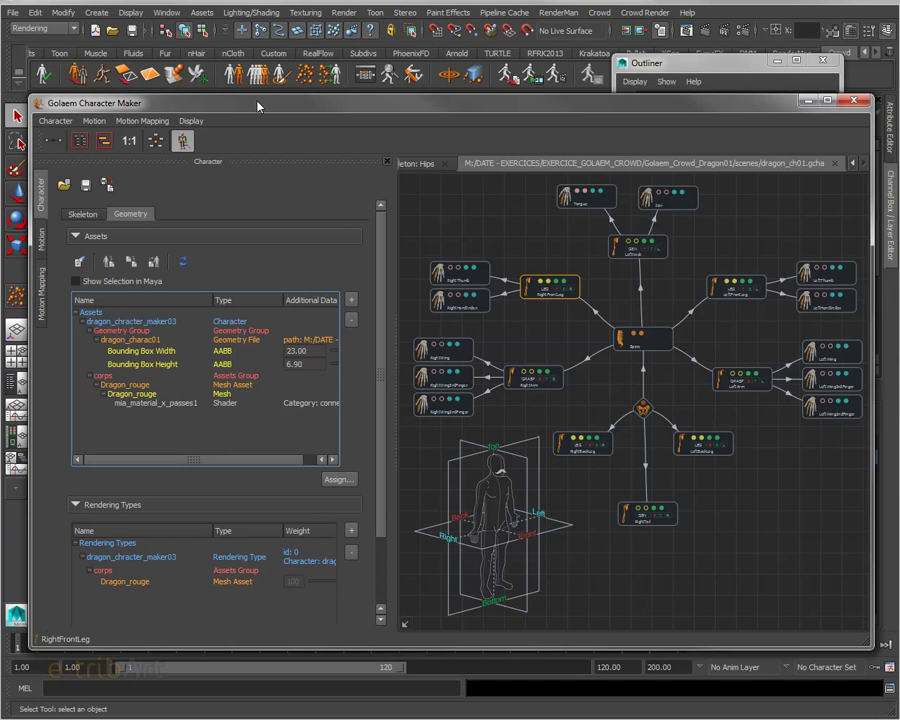
{"action": "mouse_move", "coordinate": [382, 408]}
{"action": "left_mouse_down"}
{"action": "mouse_move", "coordinate": [390, 466]}
{"action": "mouse_move", "coordinate": [392, 408]}
{"action": "left_mouse_up"}
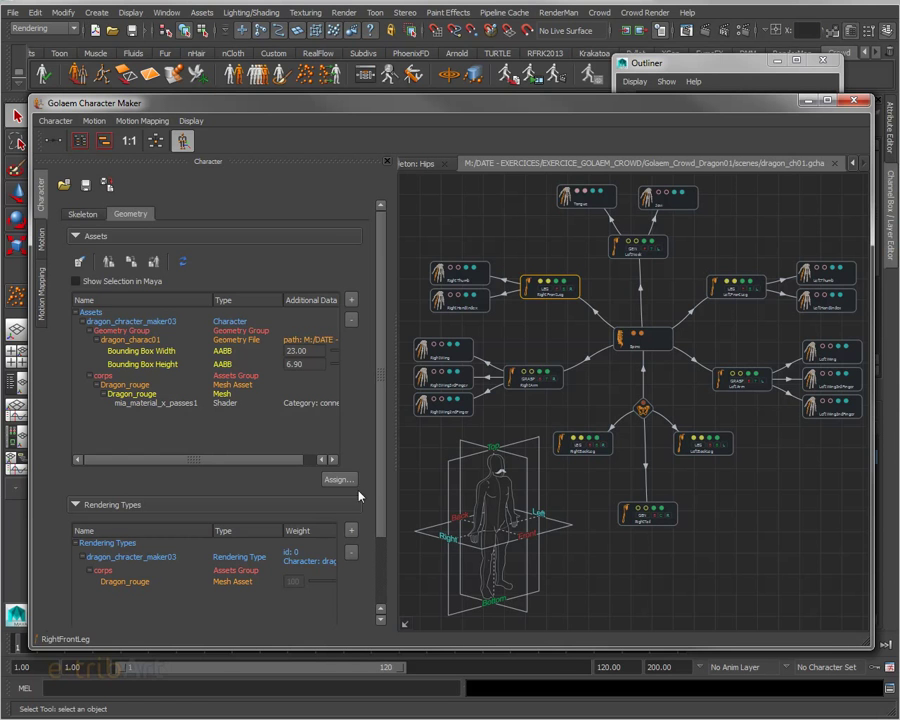
Review the character's rendering types and their mesh asset below the geometry assets.
{"action": "left_click_drag", "start_coordinate": [380, 496], "coordinate": [374, 548]}
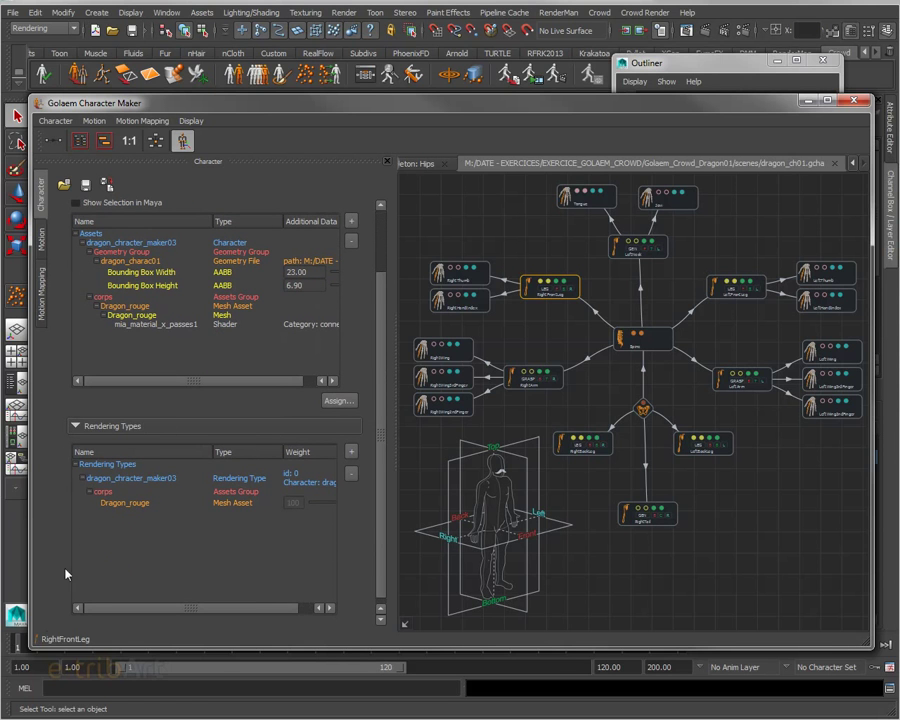
{"action": "scroll", "coordinate": [155, 253], "scroll_direction": "up", "scroll_amount": 2}
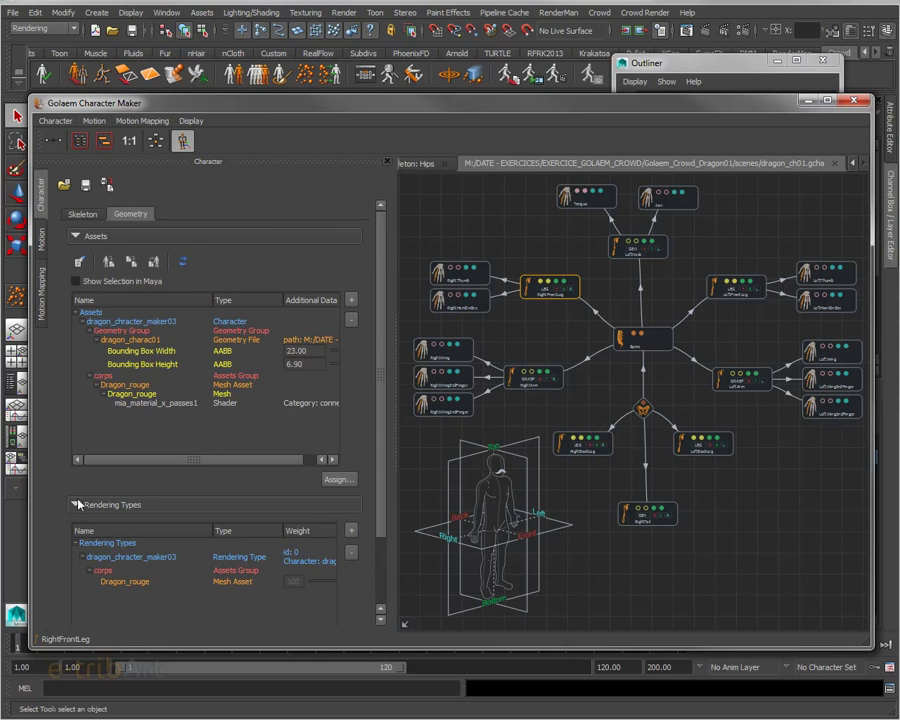
{"action": "scroll", "coordinate": [366, 401], "scroll_direction": "down", "scroll_amount": 2}
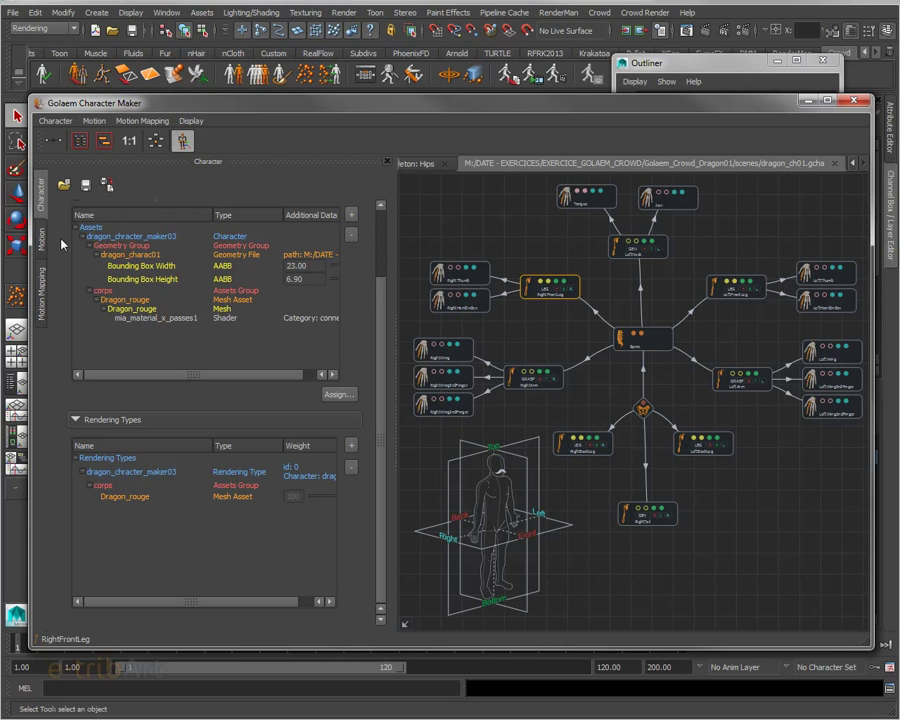
{"action": "scroll", "coordinate": [381, 222], "scroll_direction": "up", "scroll_amount": 2}
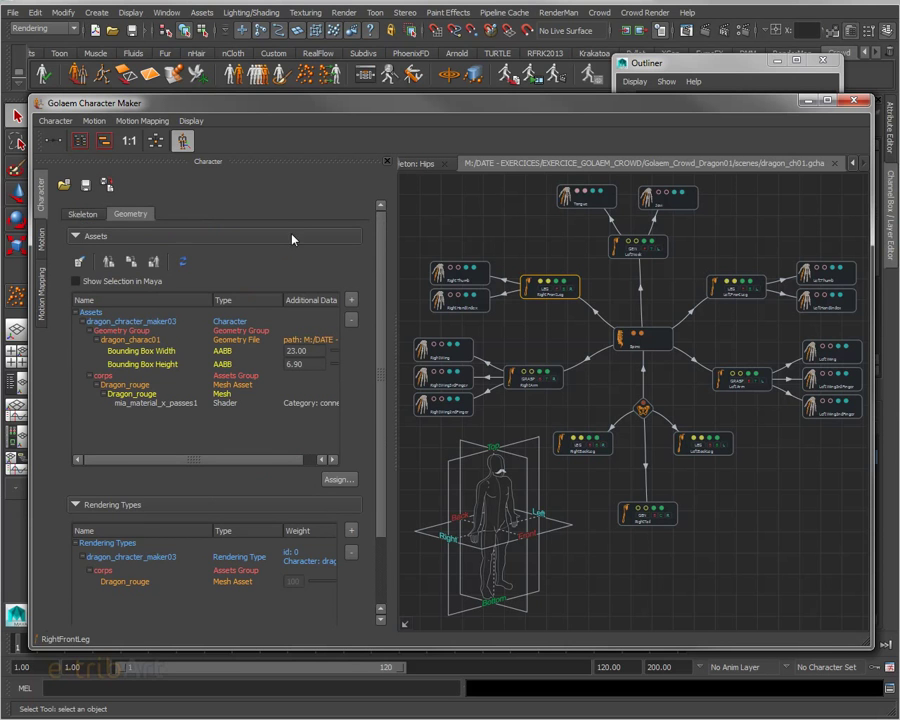
{"action": "left_click", "coordinate": [87, 188]}
{"action": "left_click", "coordinate": [232, 198]}
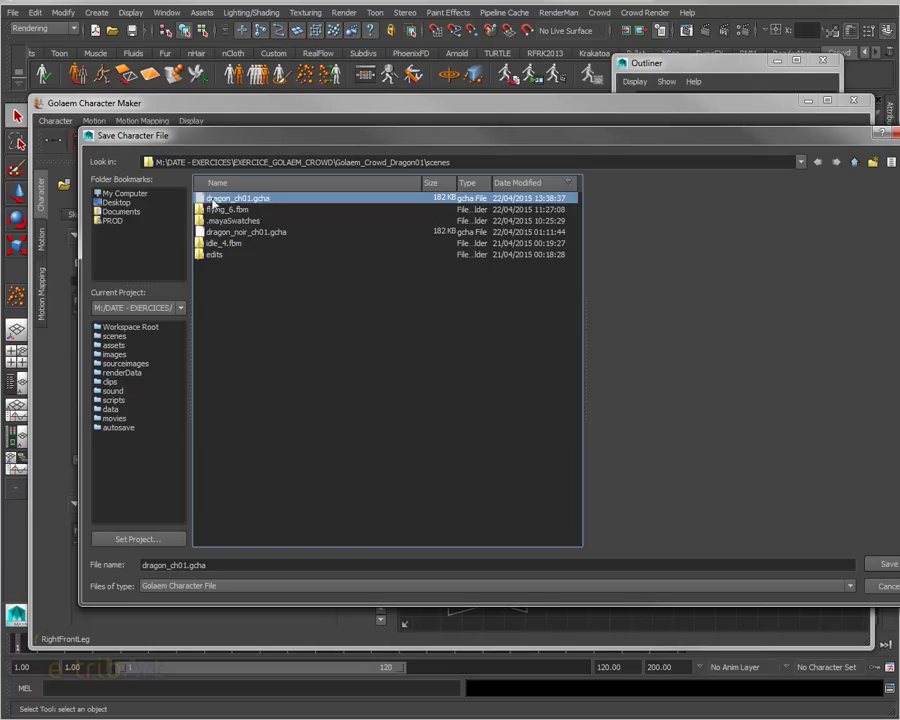
{"action": "left_click", "coordinate": [889, 587]}
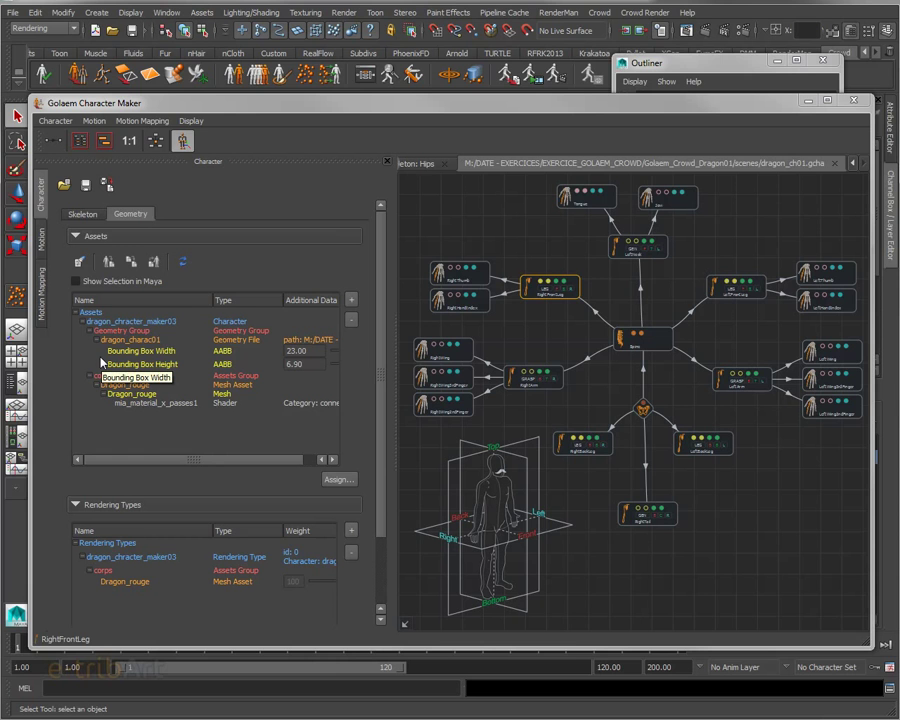
Close the Character Maker and open the scene dragon_crowd02.mb, discarding the changes to the current scene.
{"action": "left_click_drag", "start_coordinate": [453, 107], "coordinate": [452, 97]}
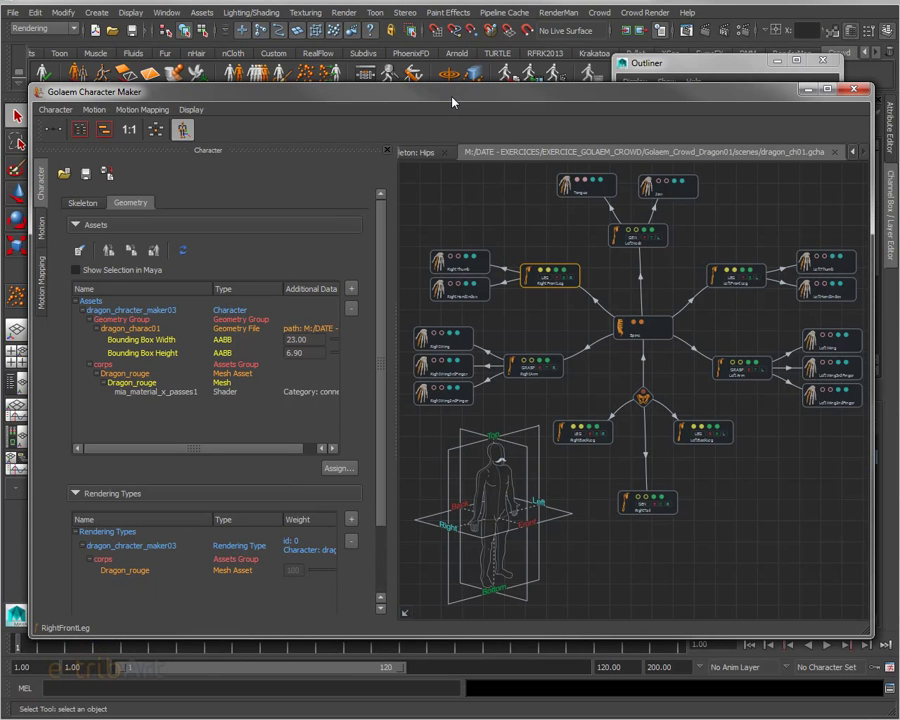
{"action": "left_click", "coordinate": [852, 92]}
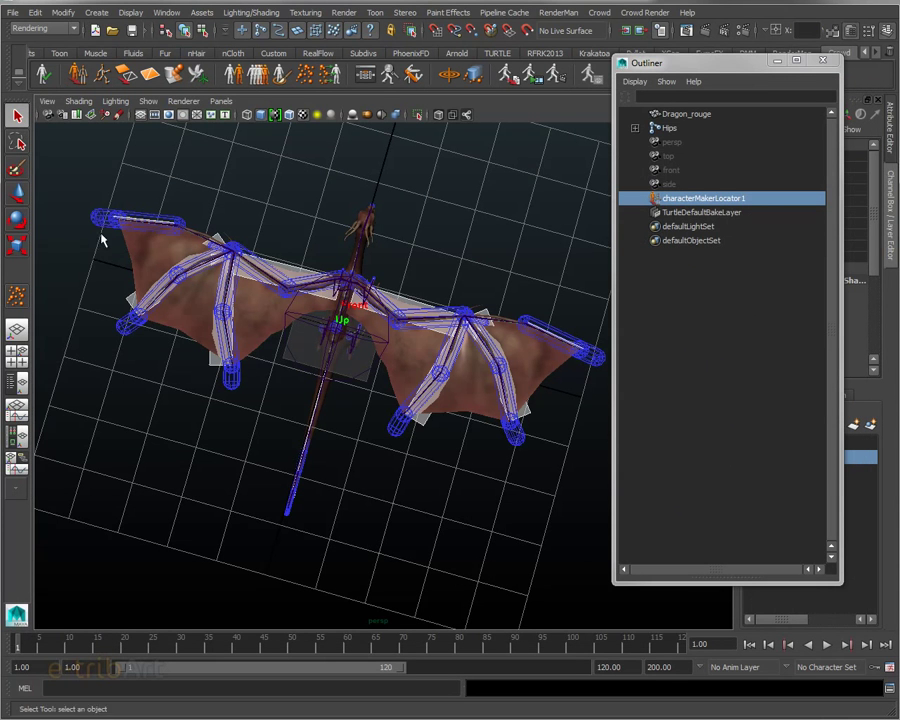
{"action": "left_click", "coordinate": [12, 12]}
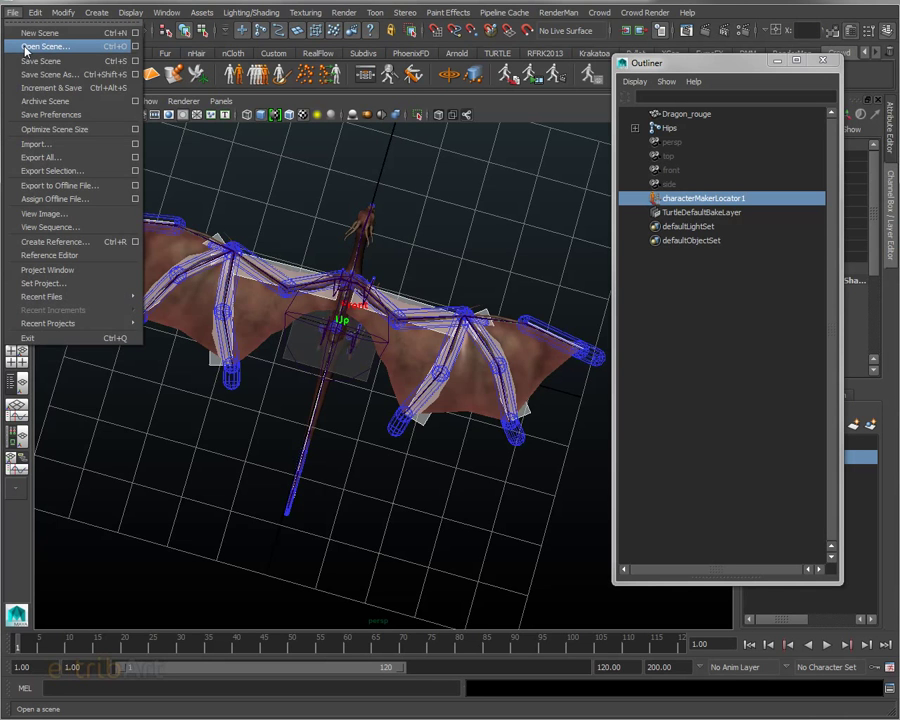
{"action": "left_click", "coordinate": [40, 46]}
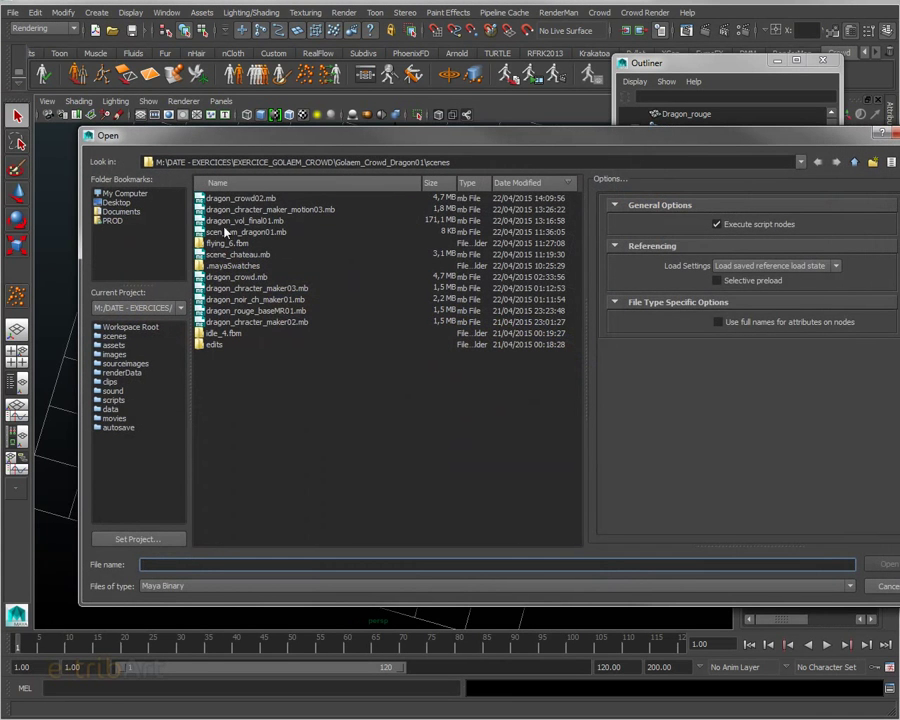
{"action": "left_click", "coordinate": [236, 200]}
{"action": "double_click", "coordinate": [236, 200]}
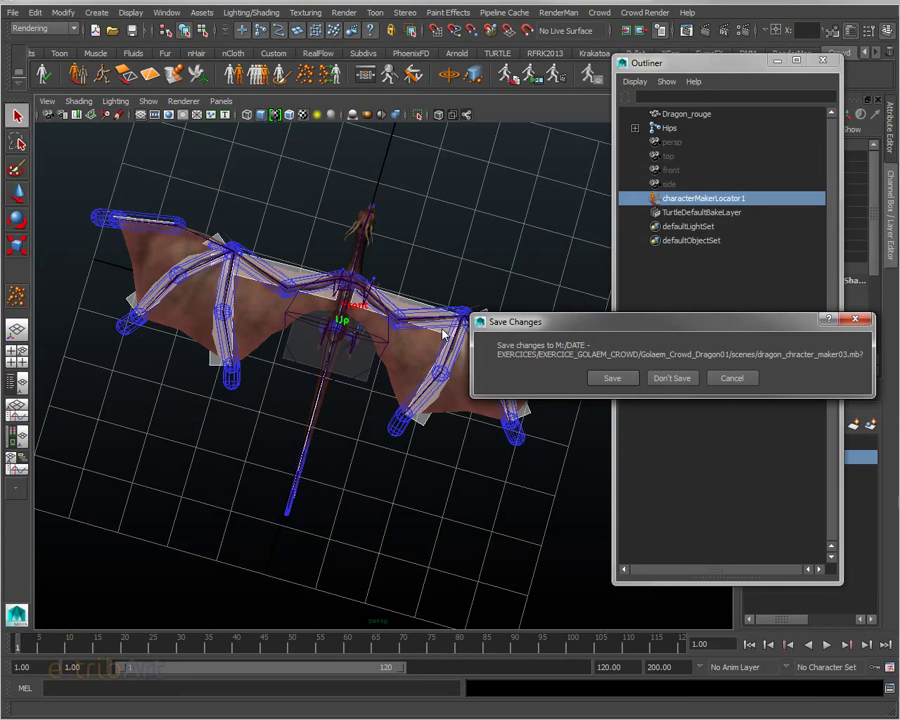
{"action": "left_click", "coordinate": [679, 374]}
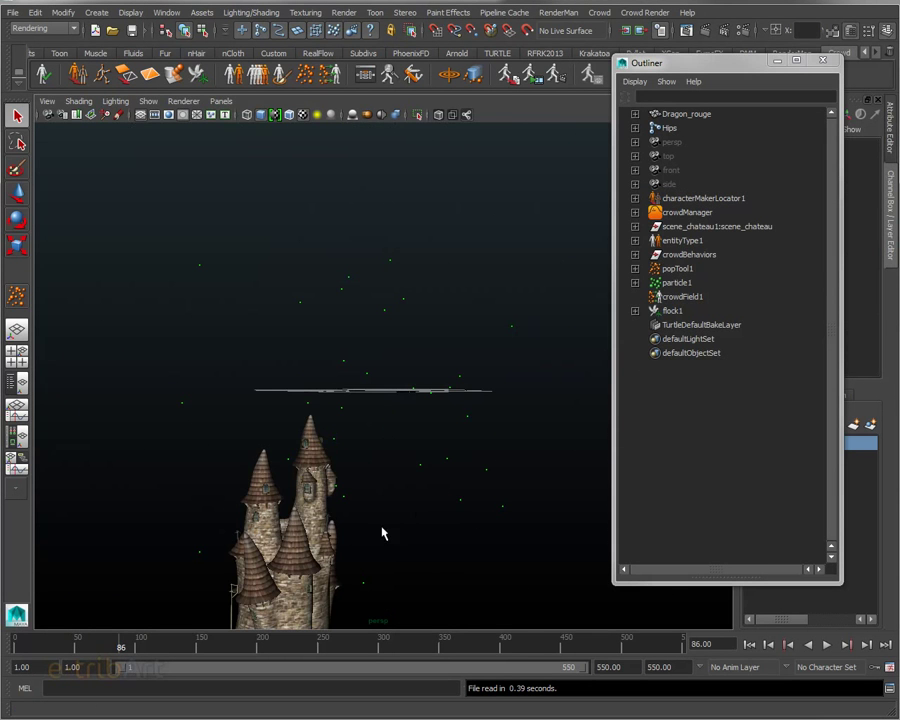
Delete the existing crowd nodes from entityType1 through flock1, keeping the crowdManager and the castle reference.
{"action": "left_click_drag", "start_coordinate": [377, 528], "coordinate": [369, 559], "text": "alt"}
{"action": "middle_click_drag", "start_coordinate": [369, 559], "coordinate": [378, 483], "text": "alt"}
{"action": "mouse_move", "coordinate": [378, 483]}
{"action": "left_mouse_down", "text": "alt"}
{"action": "mouse_move", "coordinate": [364, 456]}
{"action": "mouse_move", "coordinate": [372, 465]}
{"action": "left_mouse_up", "text": "alt"}
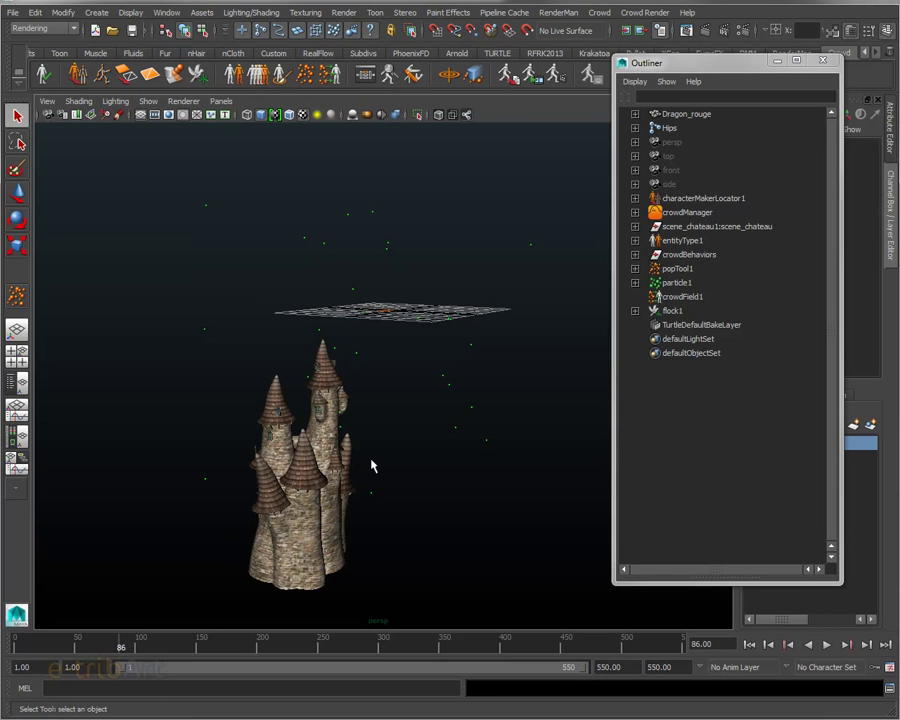
{"action": "left_click_drag", "start_coordinate": [376, 444], "coordinate": [366, 455], "text": "alt"}
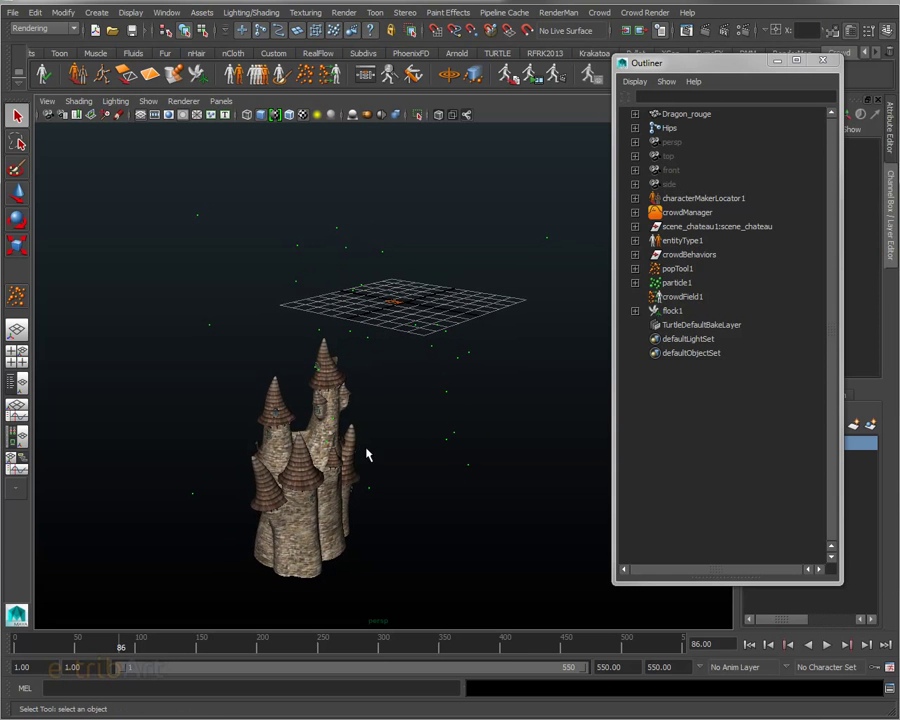
{"action": "left_click", "coordinate": [688, 226]}
{"action": "left_click", "coordinate": [684, 245]}
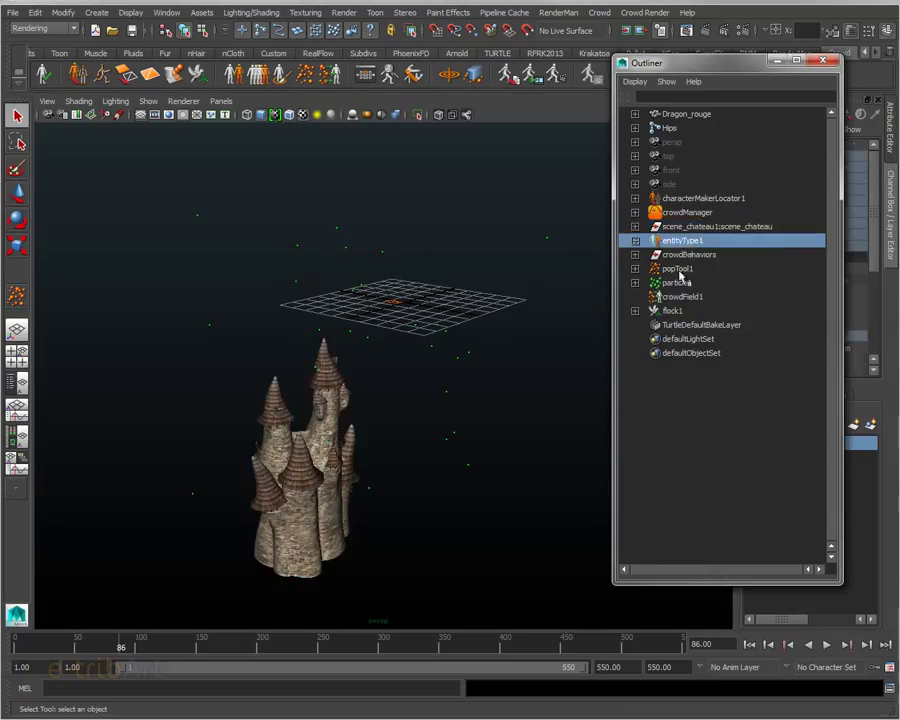
{"action": "left_click", "coordinate": [677, 311], "text": "shift"}
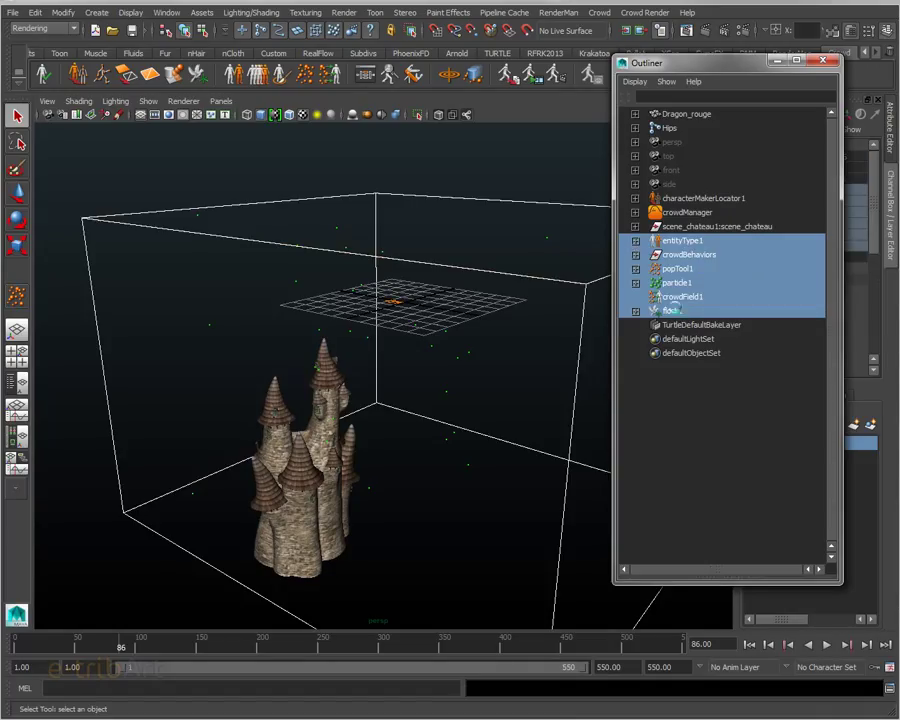
{"action": "key", "text": "Delete"}
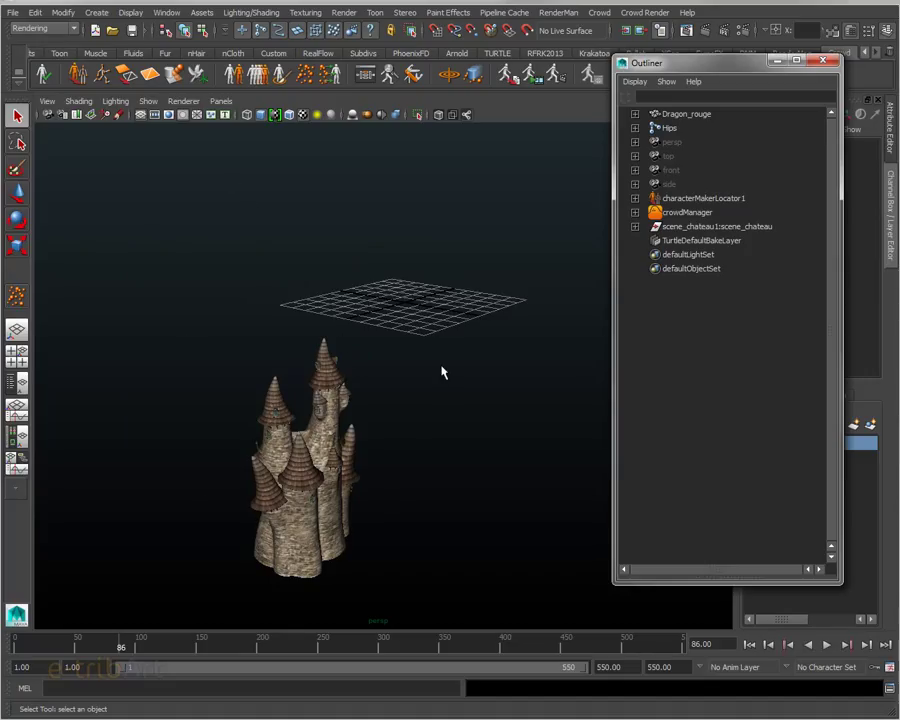
Create a new crowd entity type and show its shape node's attributes, with the Outliner moved clear of them.
{"action": "left_click", "coordinate": [233, 75]}
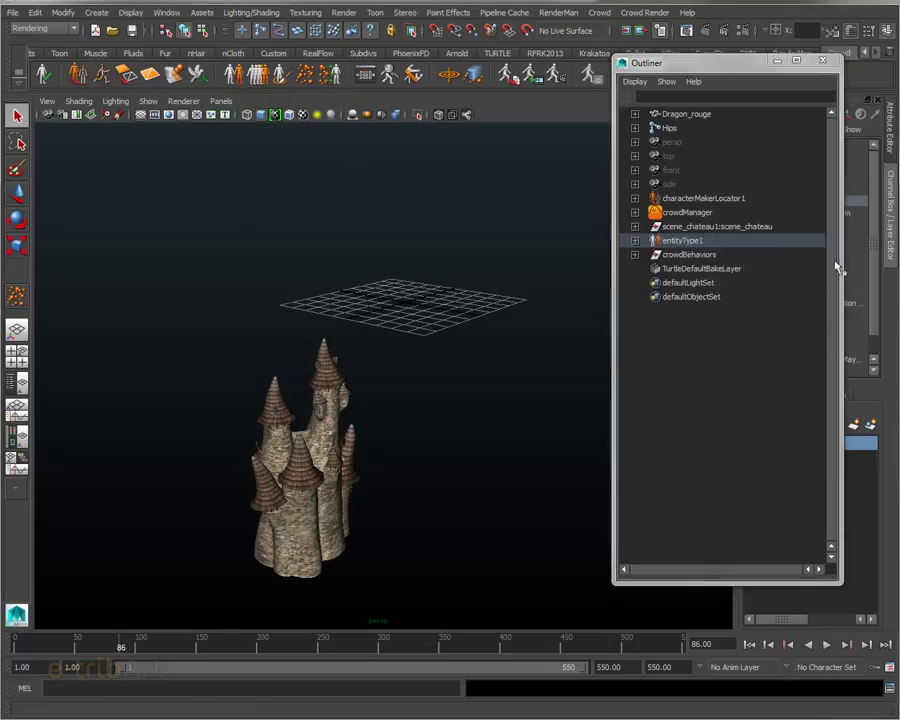
{"action": "left_click_drag", "start_coordinate": [686, 70], "coordinate": [646, 67]}
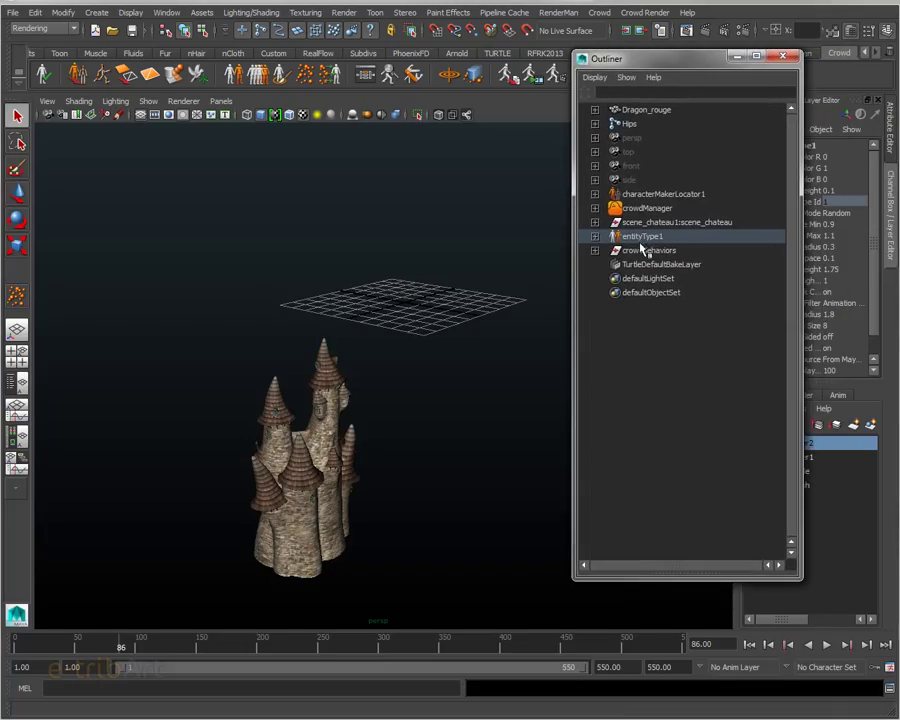
{"action": "left_click_drag", "start_coordinate": [662, 62], "coordinate": [576, 71]}
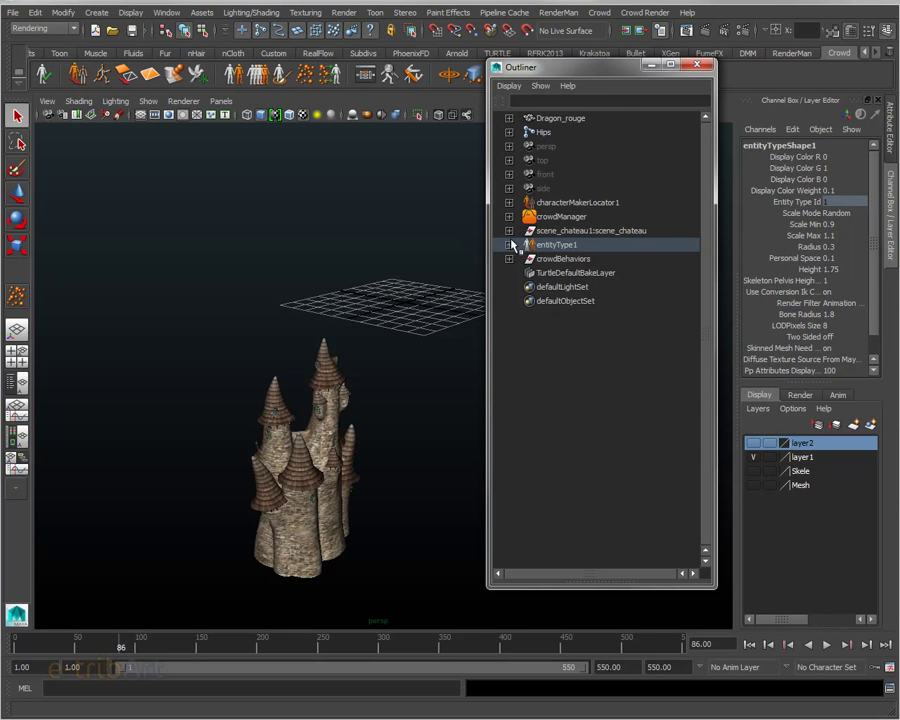
{"action": "left_click_drag", "start_coordinate": [624, 68], "coordinate": [559, 67]}
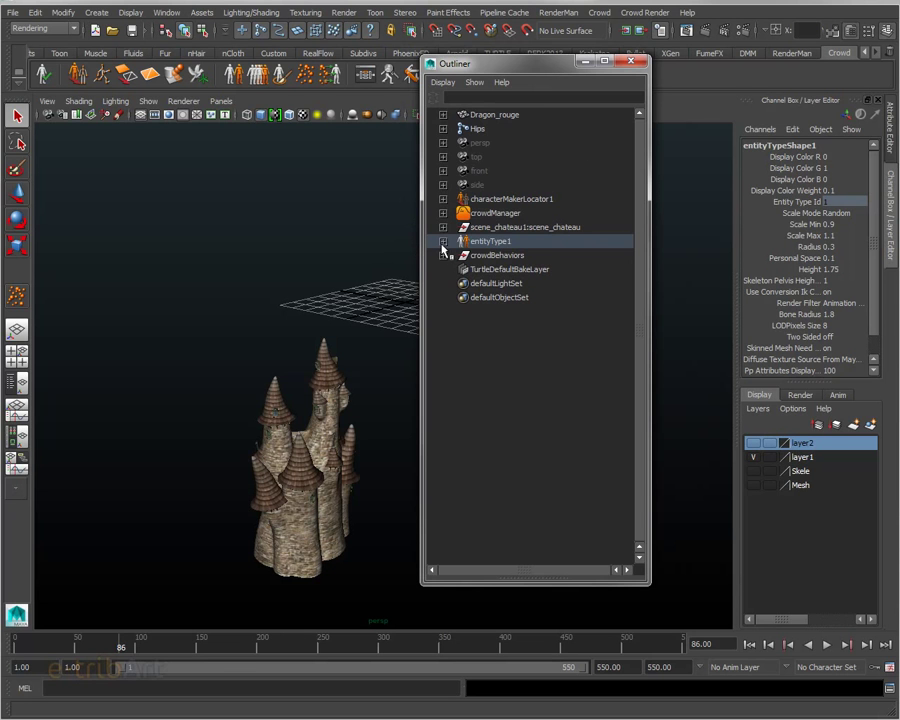
{"action": "left_click", "coordinate": [480, 242]}
{"action": "key", "text": "ctrl+a"}
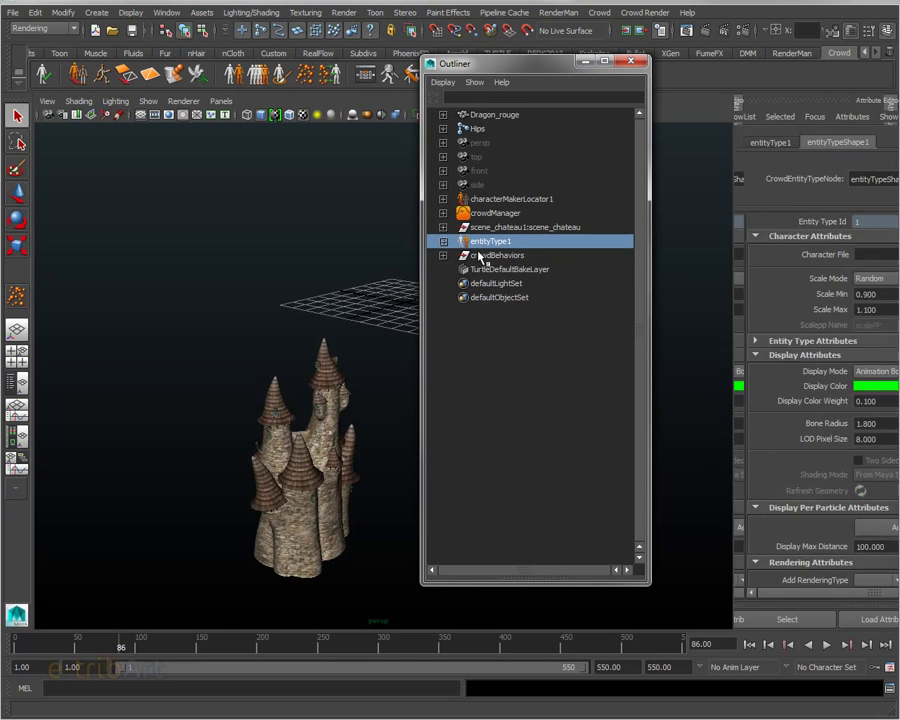
{"action": "left_click_drag", "start_coordinate": [540, 63], "coordinate": [440, 67]}
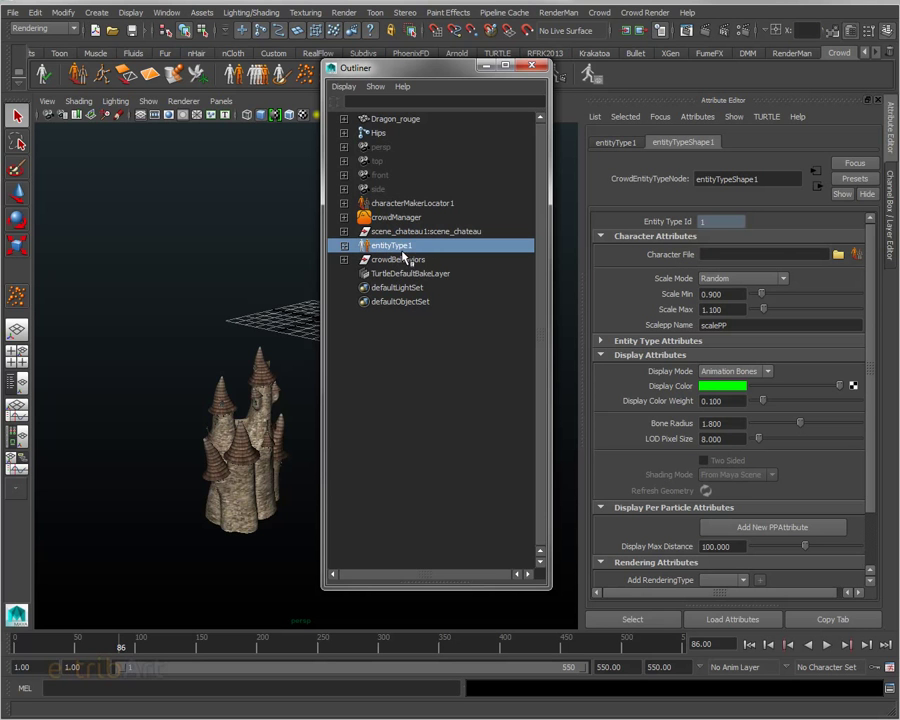
Assign dragon_ch01.gcha as the entity type's character file.
{"action": "left_click", "coordinate": [838, 254]}
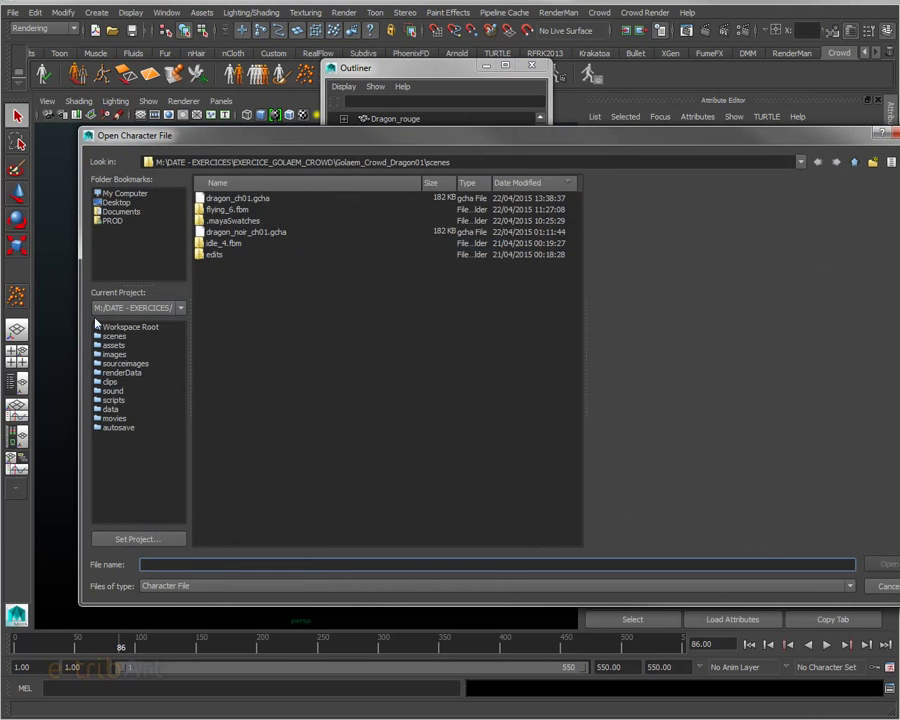
{"action": "left_click", "coordinate": [242, 200]}
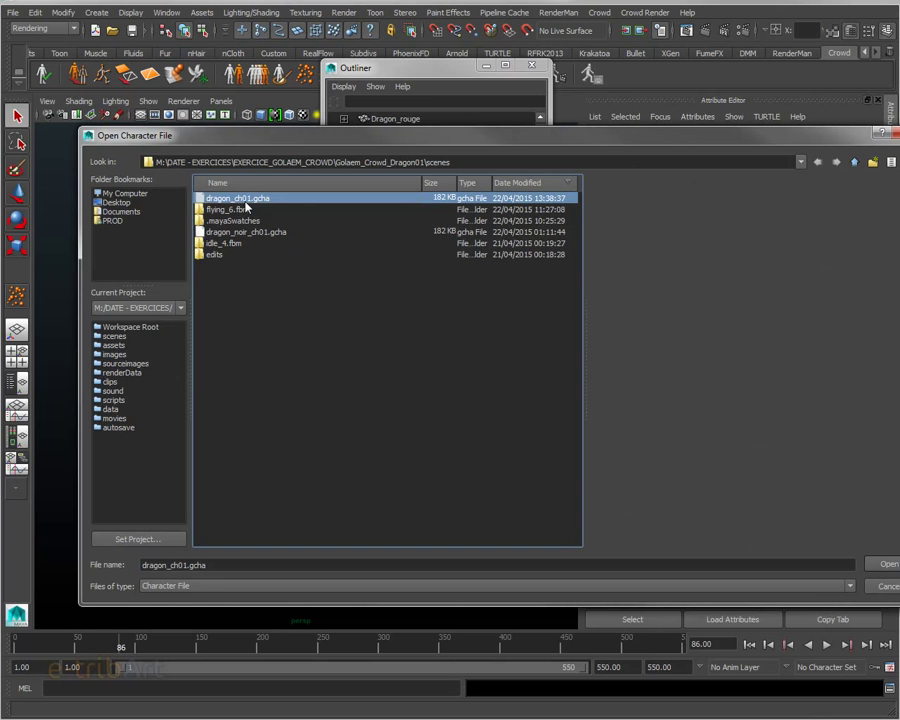
{"action": "double_click", "coordinate": [245, 202]}
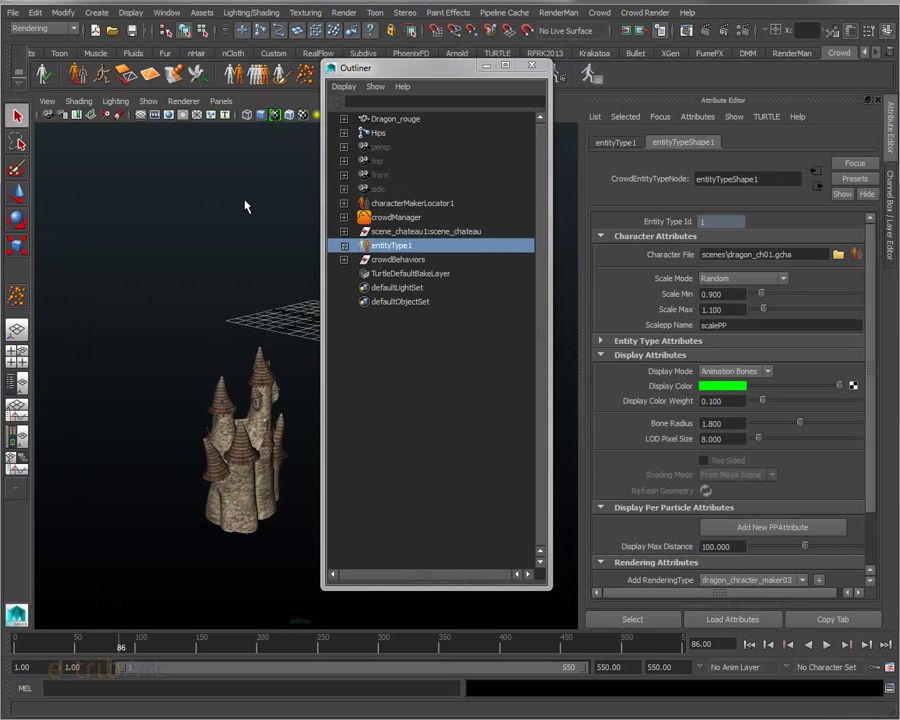
Inspect the assigned character's skeleton and geometry assets in the Character Maker, and close it.
{"action": "left_click", "coordinate": [856, 256]}
{"action": "left_click_drag", "start_coordinate": [210, 97], "coordinate": [213, 78]}
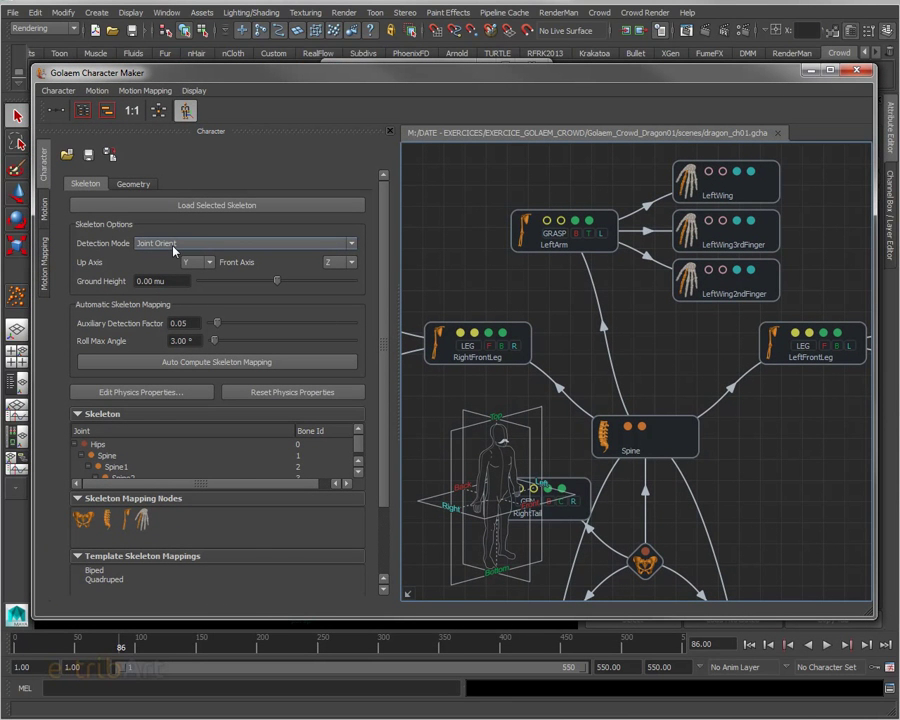
{"action": "left_click", "coordinate": [117, 183]}
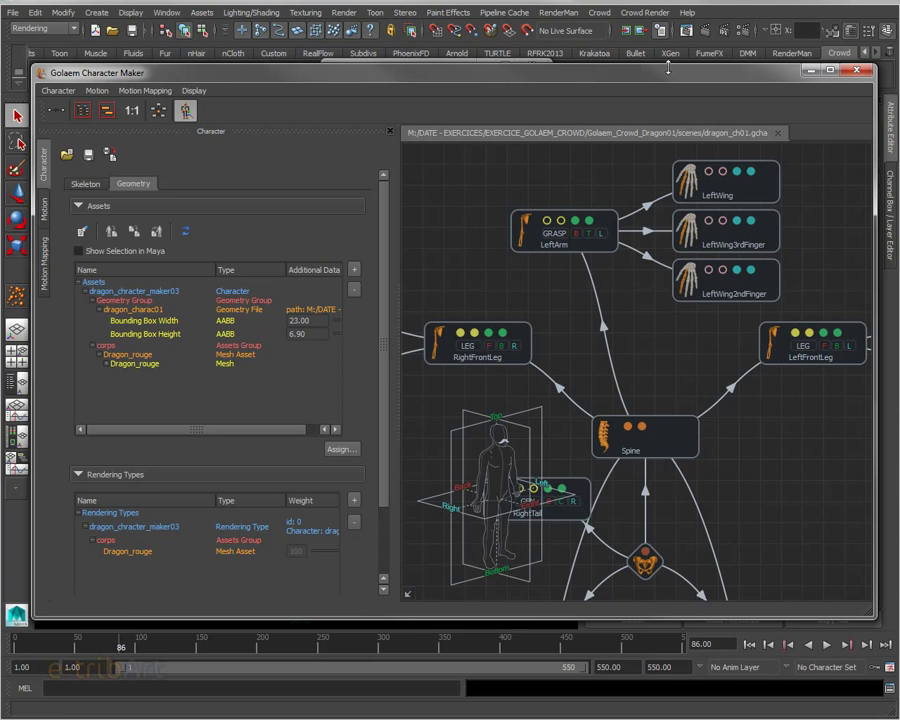
{"action": "left_click_drag", "start_coordinate": [710, 75], "coordinate": [710, 70]}
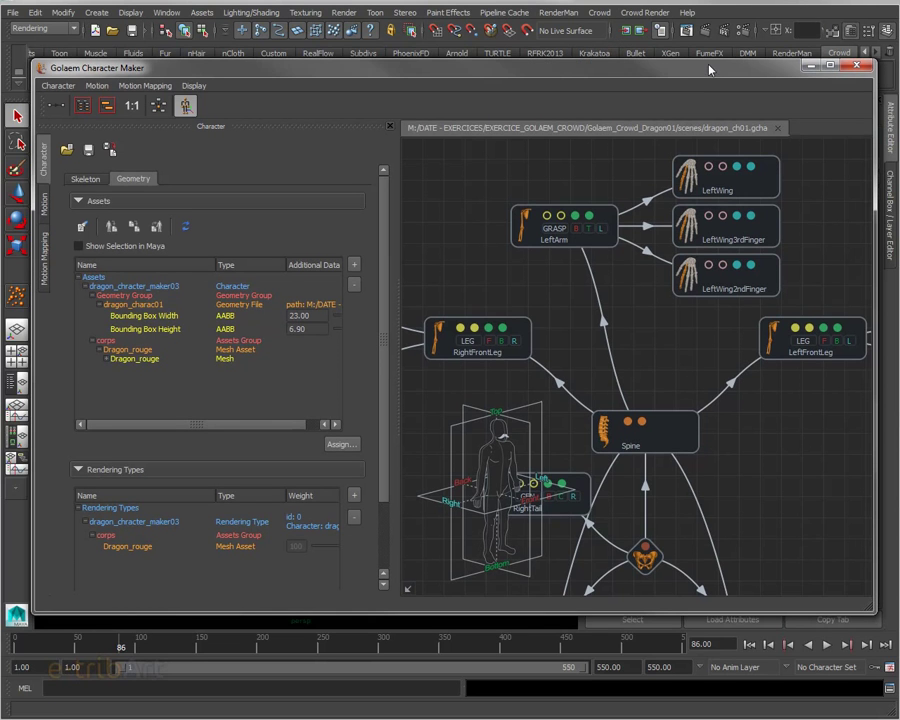
{"action": "left_click", "coordinate": [855, 68]}
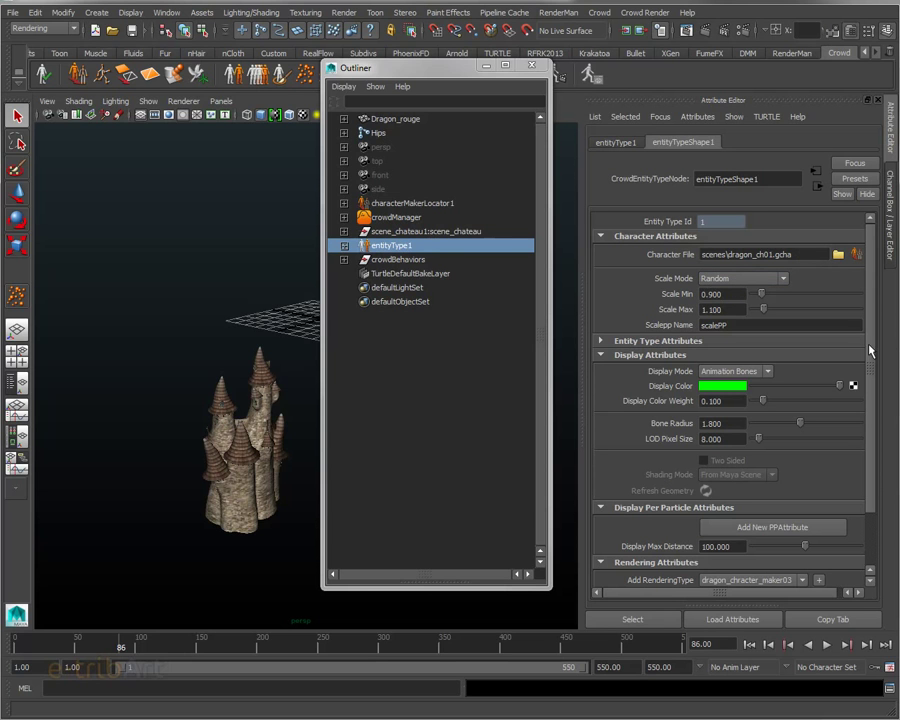
Add the dragon_chracter_maker03 rendering type to the entity type with a weight of 100, and move the Outliner off the viewport.
{"action": "scroll", "coordinate": [880, 437], "scroll_direction": "down", "scroll_amount": 3}
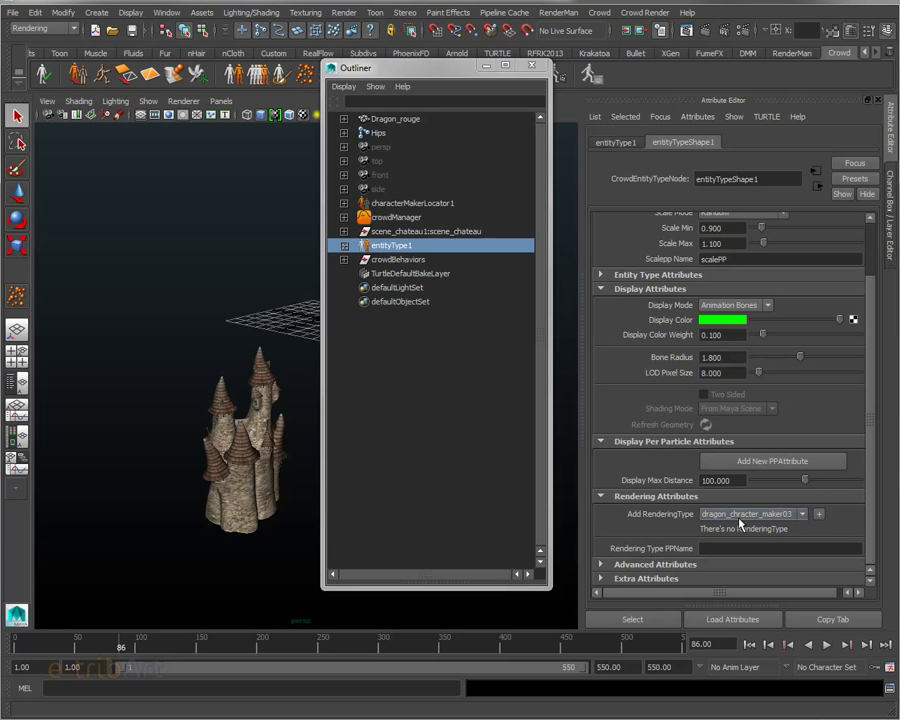
{"action": "left_click", "coordinate": [819, 515]}
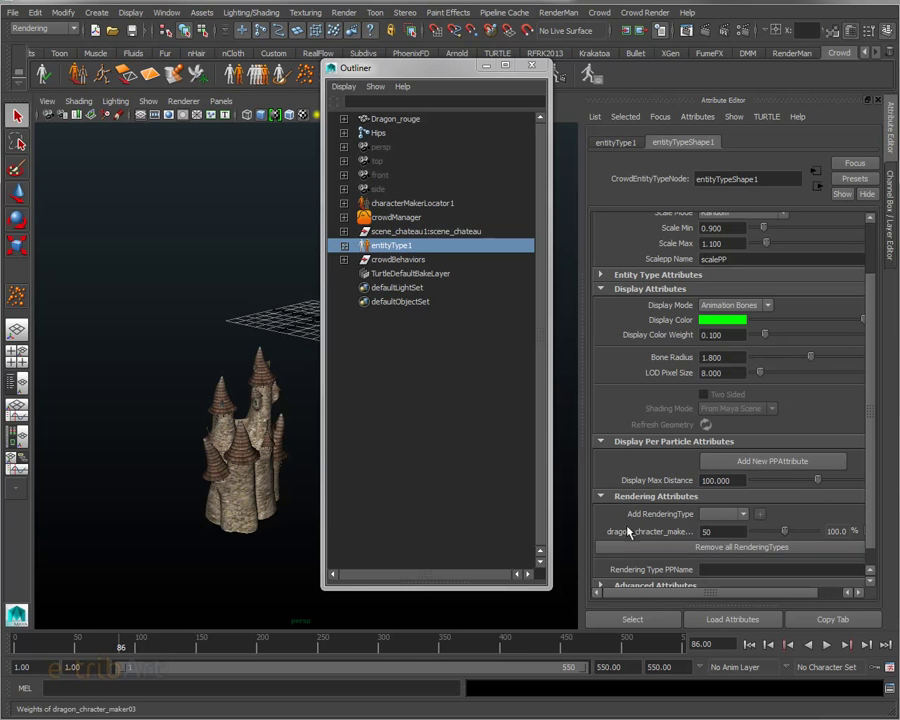
{"action": "left_click_drag", "start_coordinate": [784, 531], "coordinate": [826, 532]}
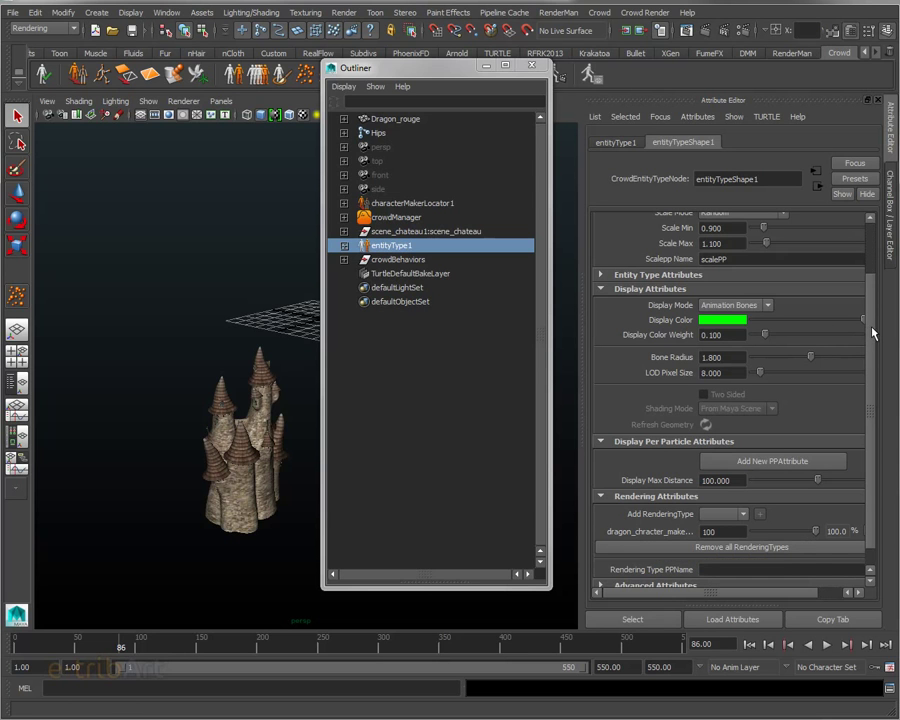
{"action": "scroll", "coordinate": [870, 265], "scroll_direction": "up", "scroll_amount": 3}
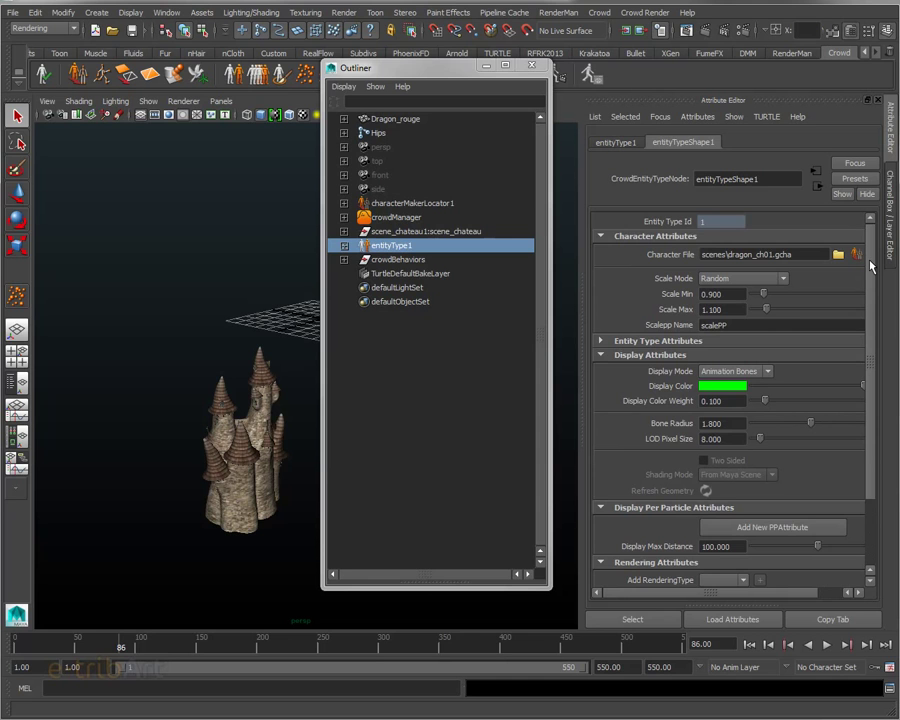
{"action": "mouse_move", "coordinate": [870, 265]}
{"action": "left_mouse_down"}
{"action": "mouse_move", "coordinate": [870, 322]}
{"action": "mouse_move", "coordinate": [877, 275]}
{"action": "left_mouse_up"}
{"action": "left_click_drag", "start_coordinate": [388, 72], "coordinate": [685, 44]}
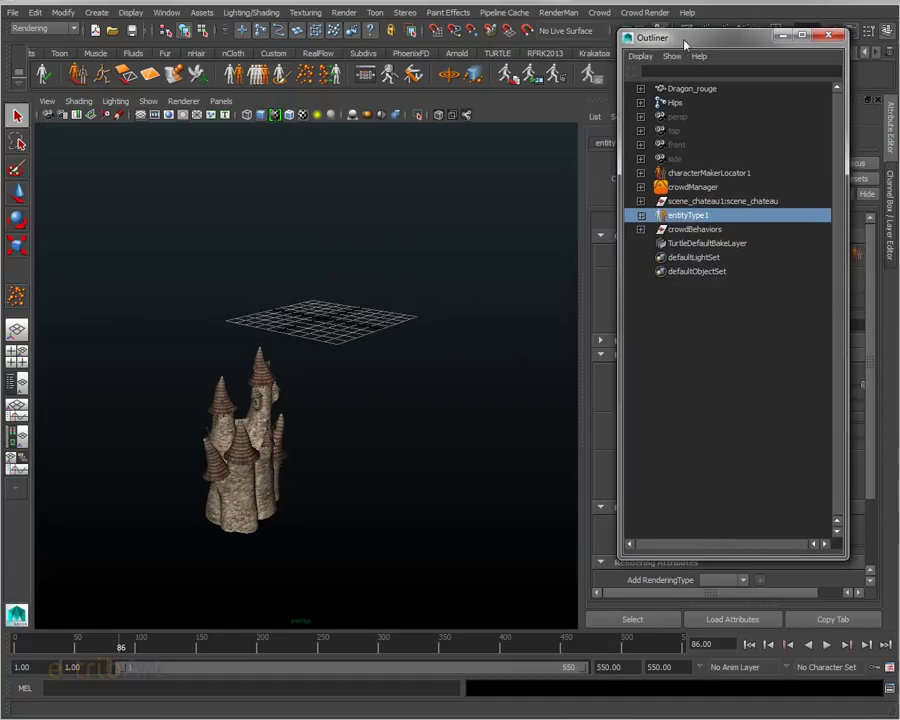
Place a spherical population locator for entityTypeShape1 around the grid centre above the castle, and hide the tool settings.
{"action": "left_click", "coordinate": [305, 75]}
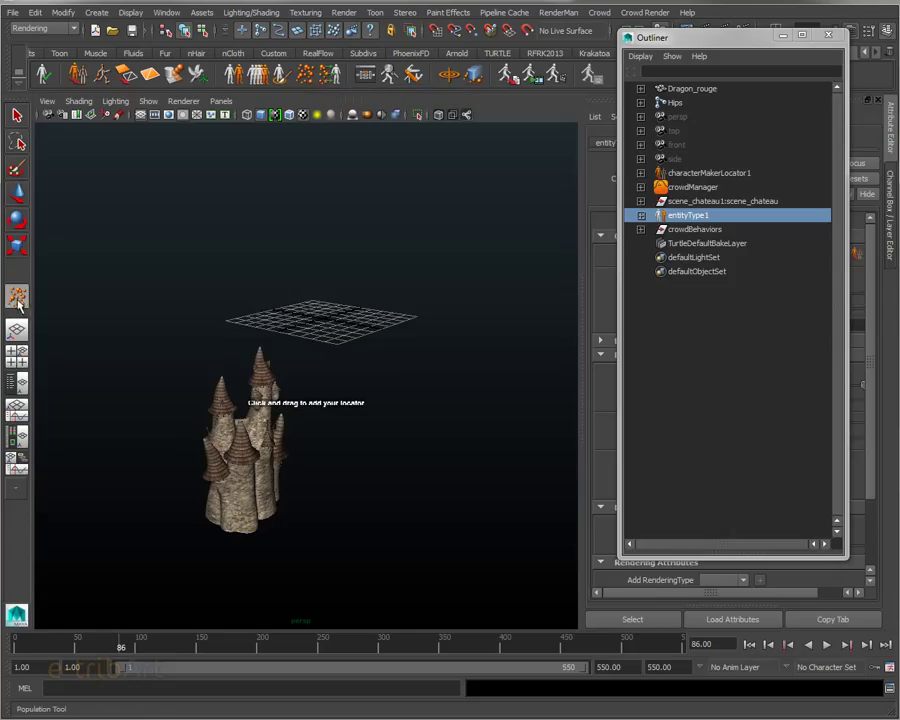
{"action": "double_click", "coordinate": [17, 298]}
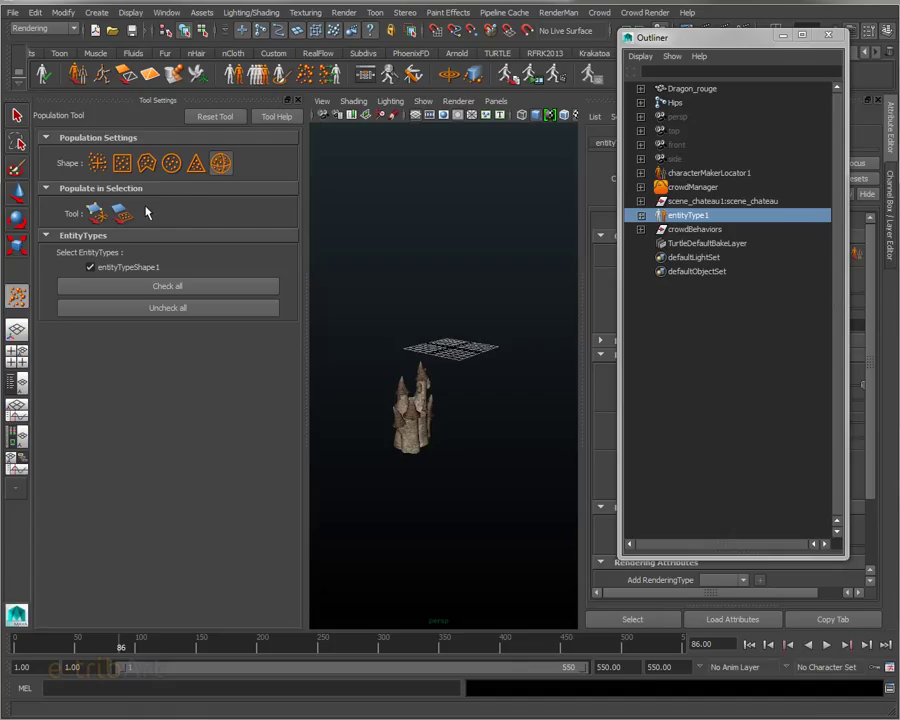
{"action": "left_click", "coordinate": [221, 165]}
{"action": "left_click_drag", "start_coordinate": [442, 331], "coordinate": [488, 378]}
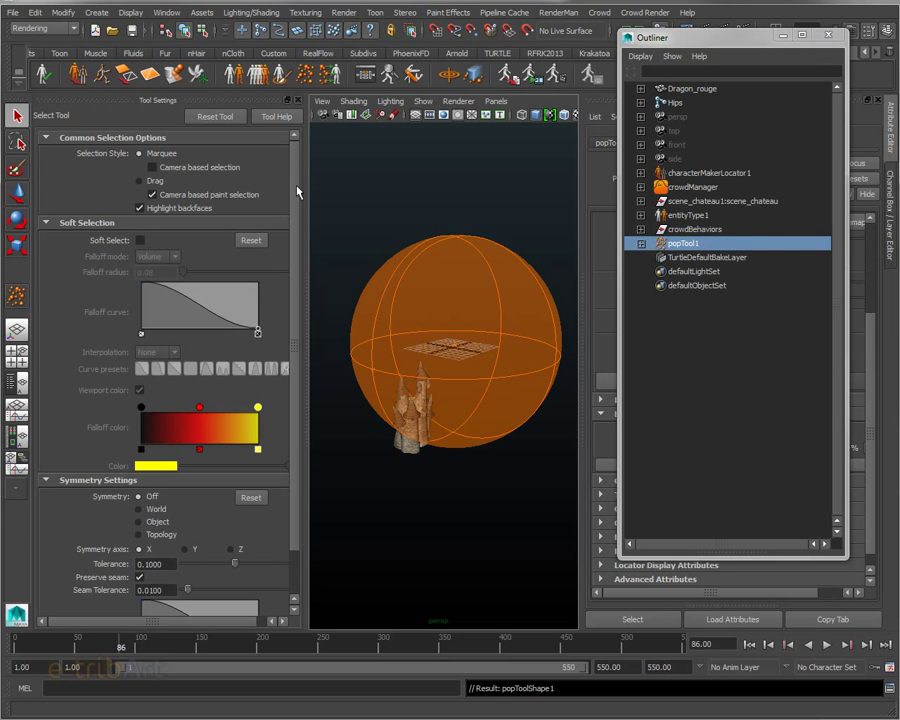
{"action": "left_click", "coordinate": [298, 100]}
{"action": "scroll", "coordinate": [333, 351], "scroll_direction": "down", "scroll_amount": 3}
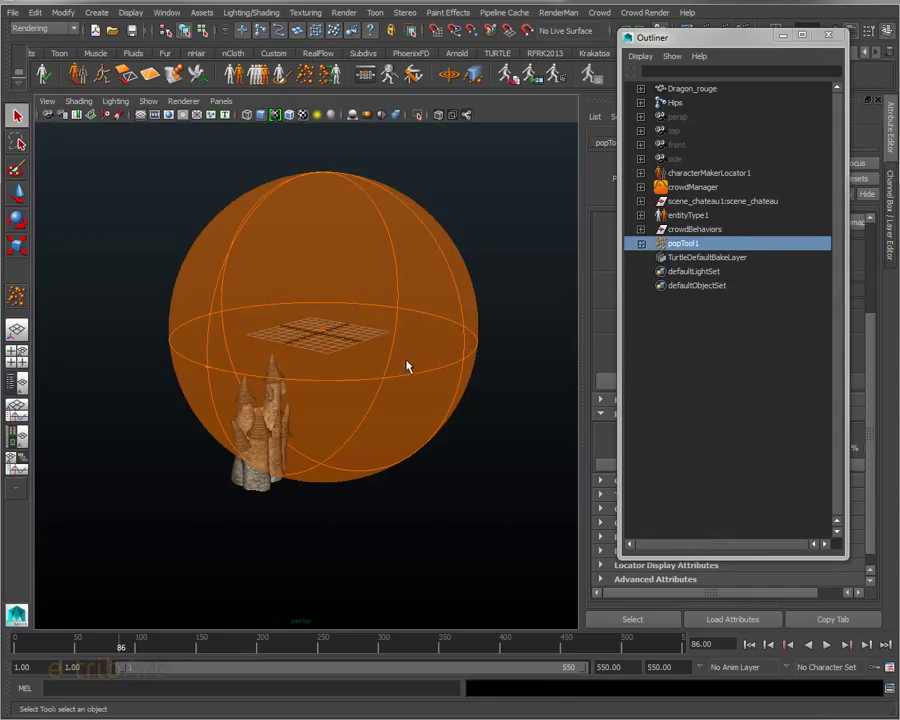
Set the population locator's number of particles to 30, with the Outliner moved clear of its attributes.
{"action": "mouse_move", "coordinate": [404, 364]}
{"action": "left_mouse_down", "text": "alt"}
{"action": "mouse_move", "coordinate": [420, 376]}
{"action": "mouse_move", "coordinate": [397, 372]}
{"action": "left_mouse_up", "text": "alt"}
{"action": "scroll", "coordinate": [397, 372], "scroll_direction": "up", "scroll_amount": 5}
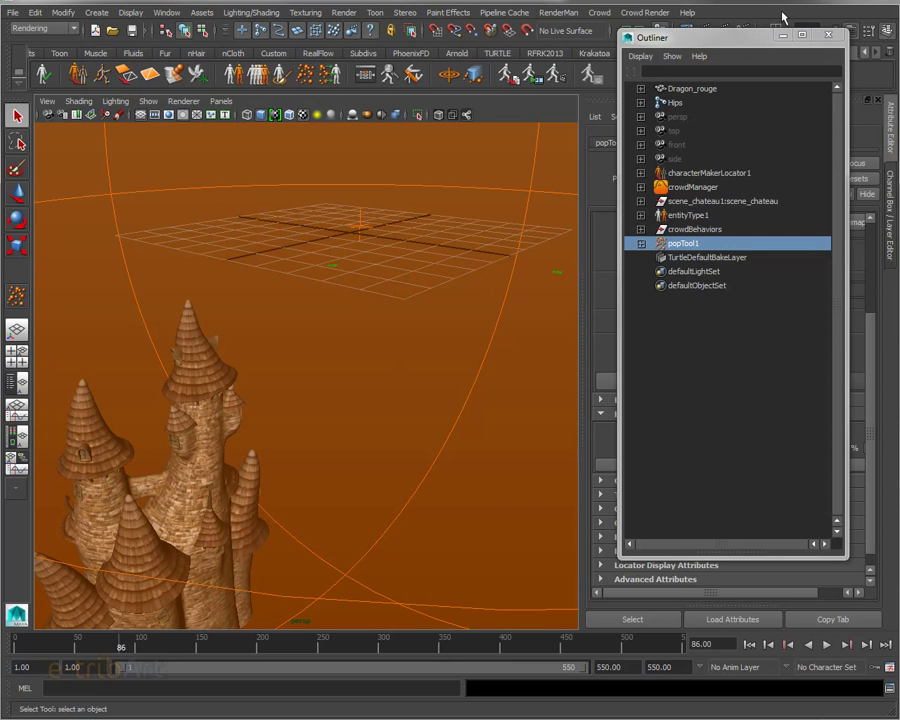
{"action": "left_click_drag", "start_coordinate": [743, 38], "coordinate": [899, 40]}
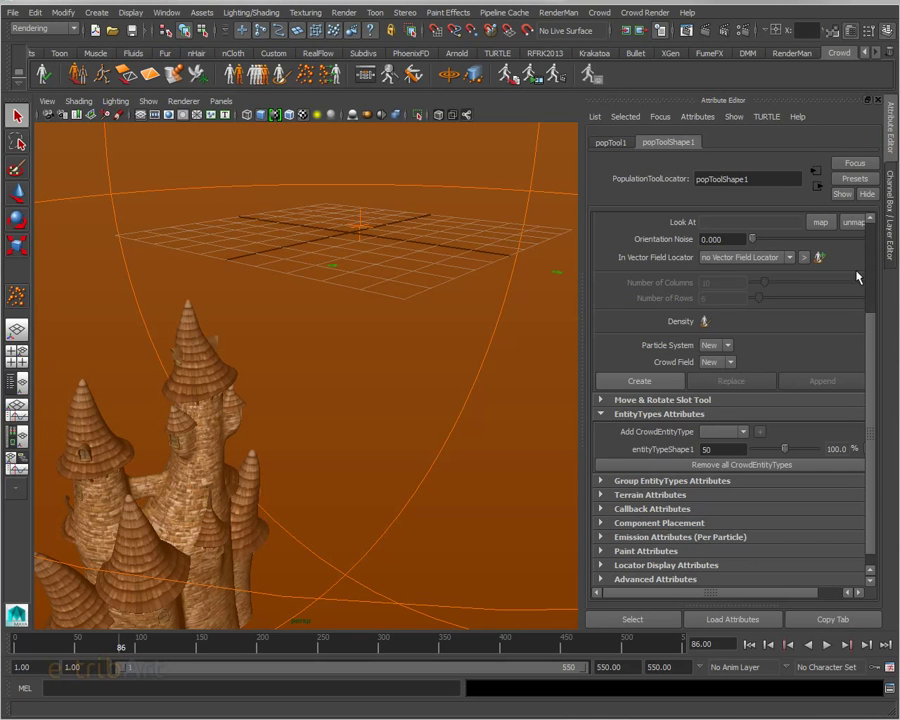
{"action": "scroll", "coordinate": [862, 245], "scroll_direction": "up", "scroll_amount": 4}
{"action": "double_click", "coordinate": [712, 237]}
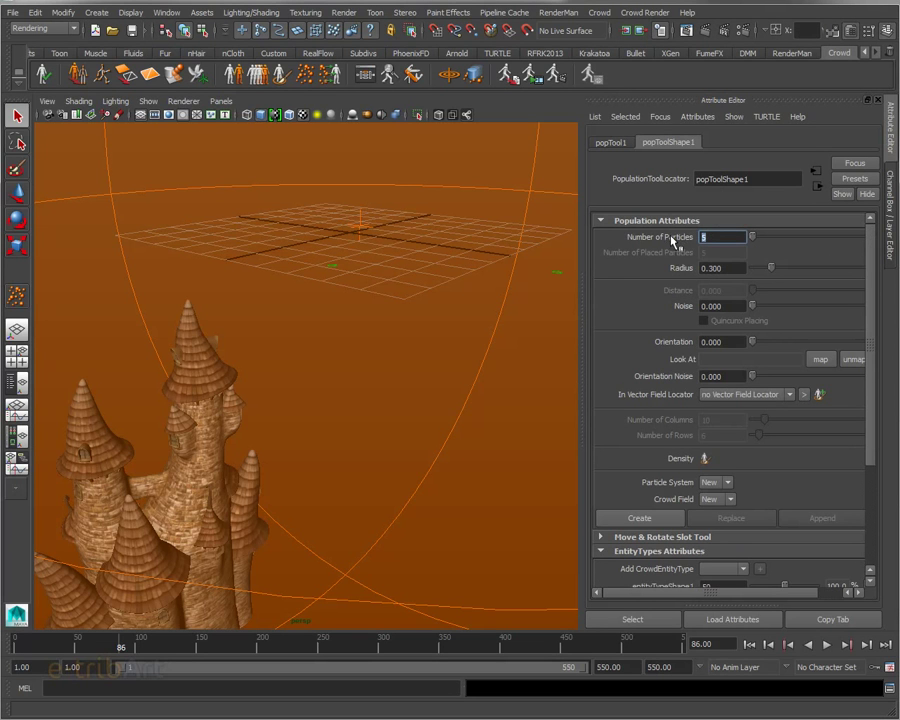
{"action": "type", "text": "30"}
{"action": "key", "text": "Return"}
{"action": "scroll", "coordinate": [402, 292], "scroll_direction": "down", "scroll_amount": 3}
{"action": "left_click_drag", "start_coordinate": [400, 292], "coordinate": [382, 327], "text": "alt"}
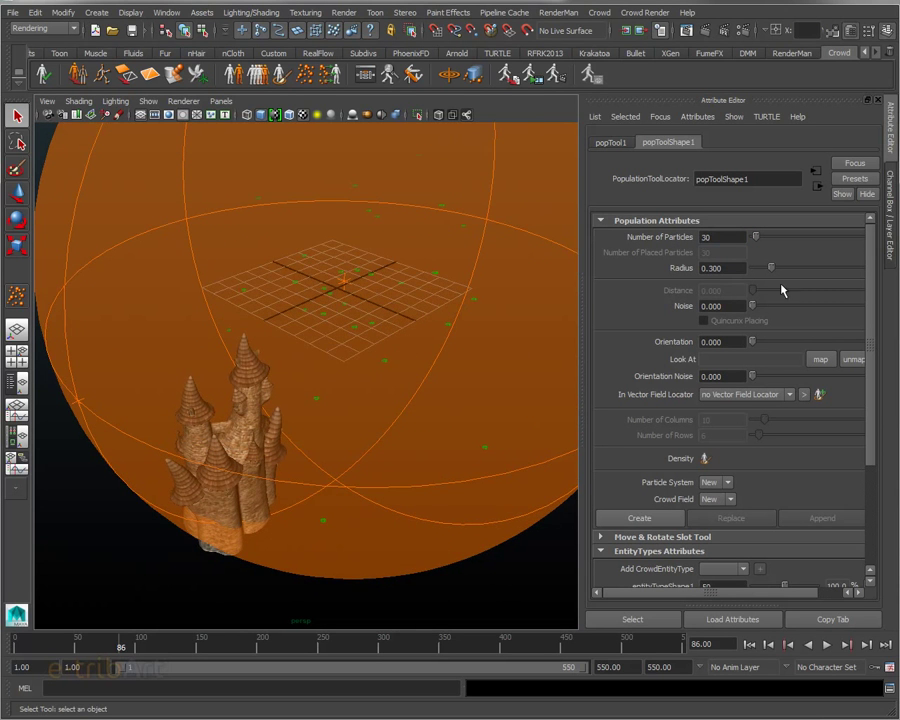
Set the population radius to about 0.664, noise to about 7.326 and orientation noise to 1, and widen the attribute area.
{"action": "left_click_drag", "start_coordinate": [771, 267], "coordinate": [795, 268]}
{"action": "left_click_drag", "start_coordinate": [753, 305], "coordinate": [847, 308]}
{"action": "left_click_drag", "start_coordinate": [378, 354], "coordinate": [394, 321], "text": "alt"}
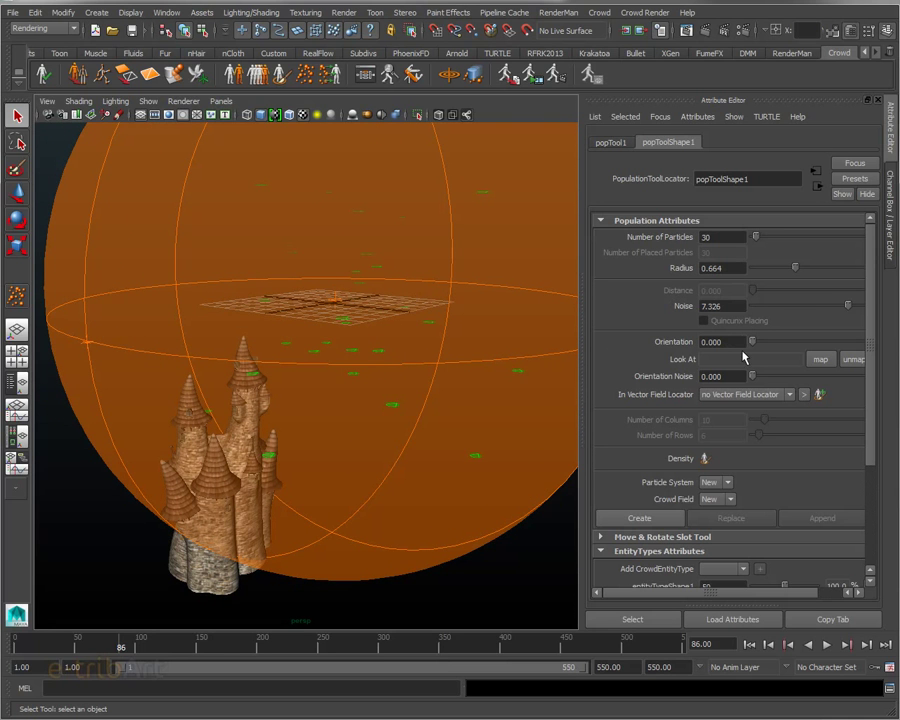
{"action": "left_click_drag", "start_coordinate": [756, 346], "coordinate": [865, 377]}
{"action": "left_click_drag", "start_coordinate": [580, 430], "coordinate": [545, 420]}
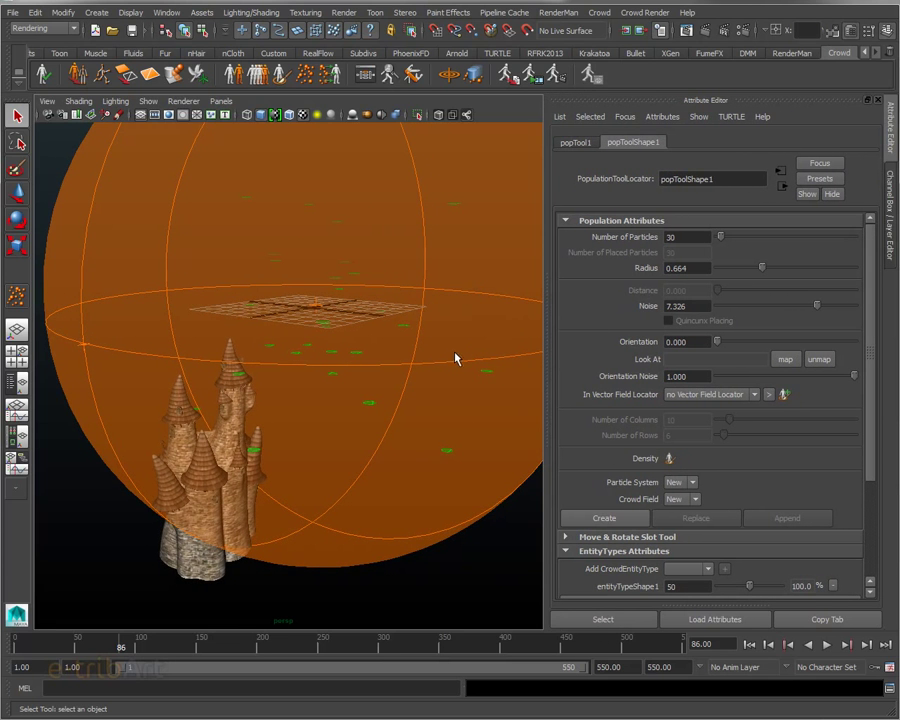
Emit the population's entities into a new particle system with a new crowd field.
{"action": "scroll", "coordinate": [360, 323], "scroll_direction": "down", "scroll_amount": 3}
{"action": "left_click_drag", "start_coordinate": [358, 322], "coordinate": [380, 325], "text": "alt"}
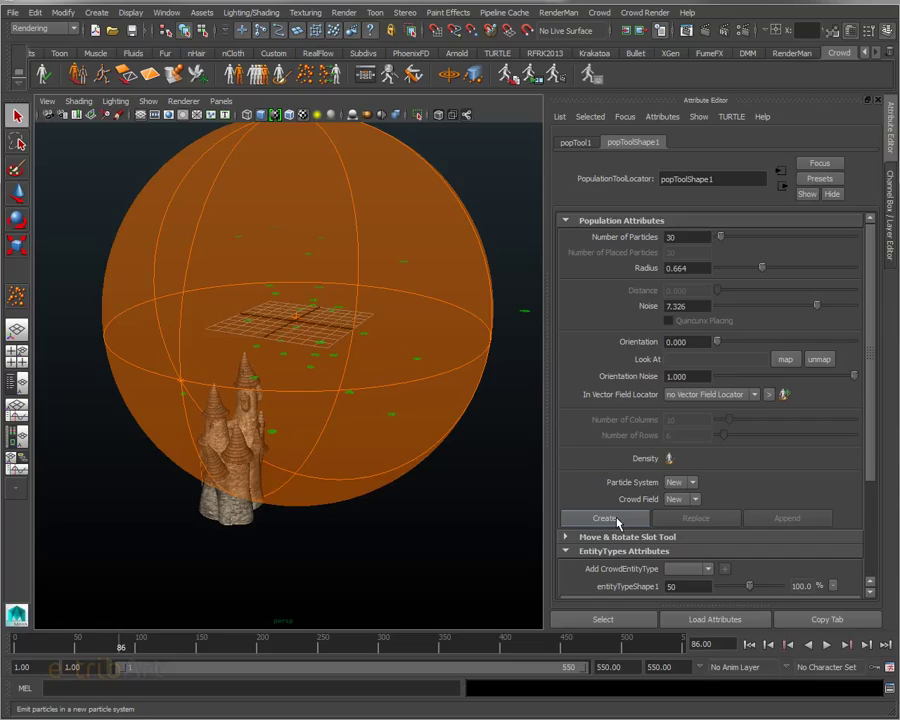
{"action": "left_click", "coordinate": [617, 520]}
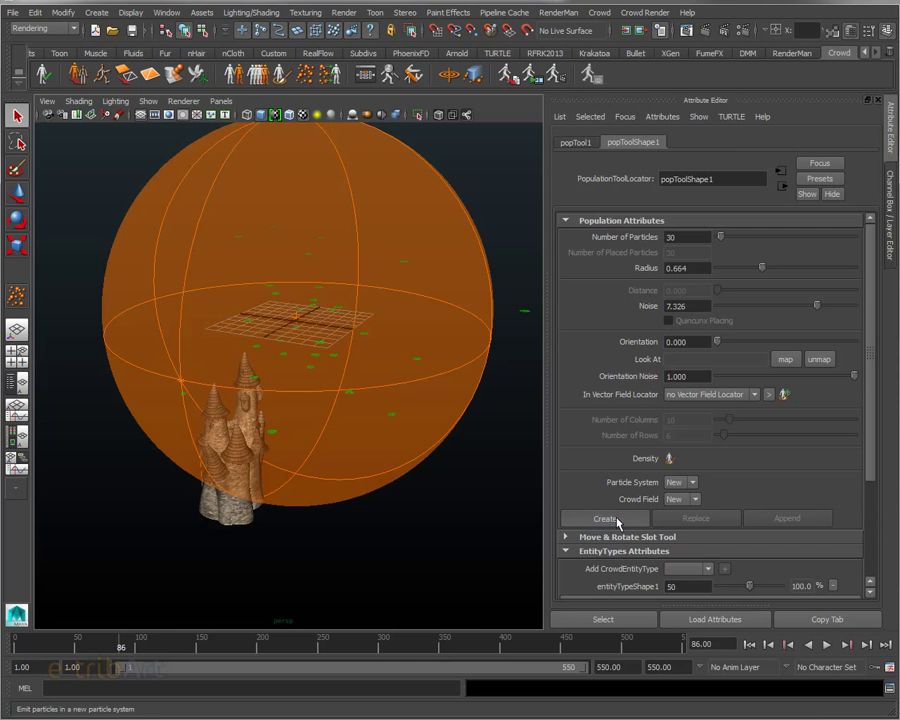
{"action": "left_click", "coordinate": [610, 519]}
{"action": "left_click_drag", "start_coordinate": [372, 354], "coordinate": [402, 366], "text": "alt"}
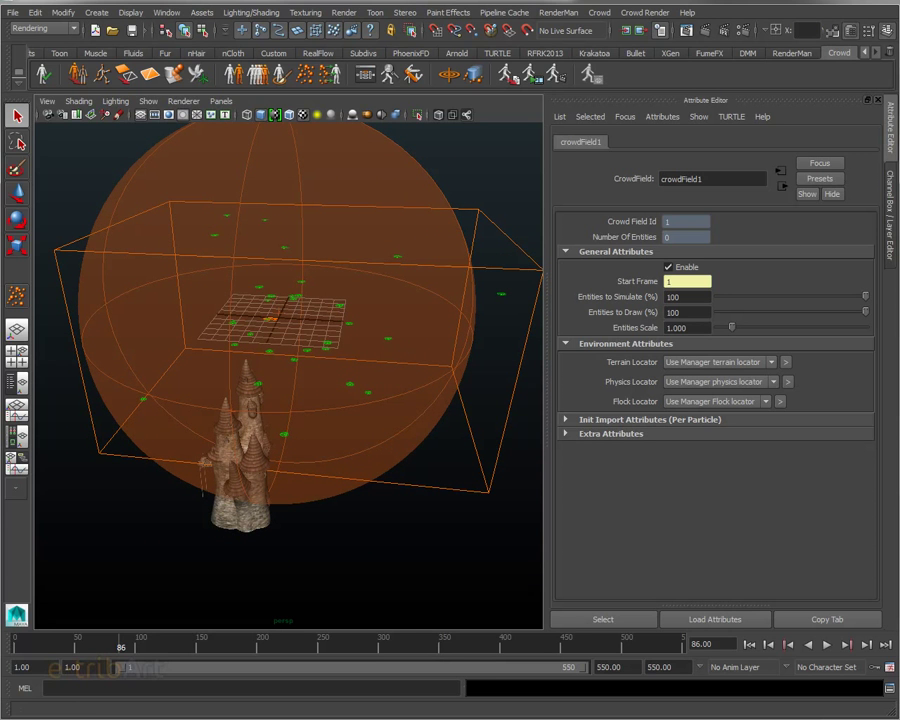
Review the new particle system and crowd field nodes in the Outliner alongside the crowd field's attributes and viewport.
{"action": "left_click_drag", "start_coordinate": [494, 74], "coordinate": [641, 69]}
{"action": "key", "text": "Up"}
{"action": "key", "text": "Down"}
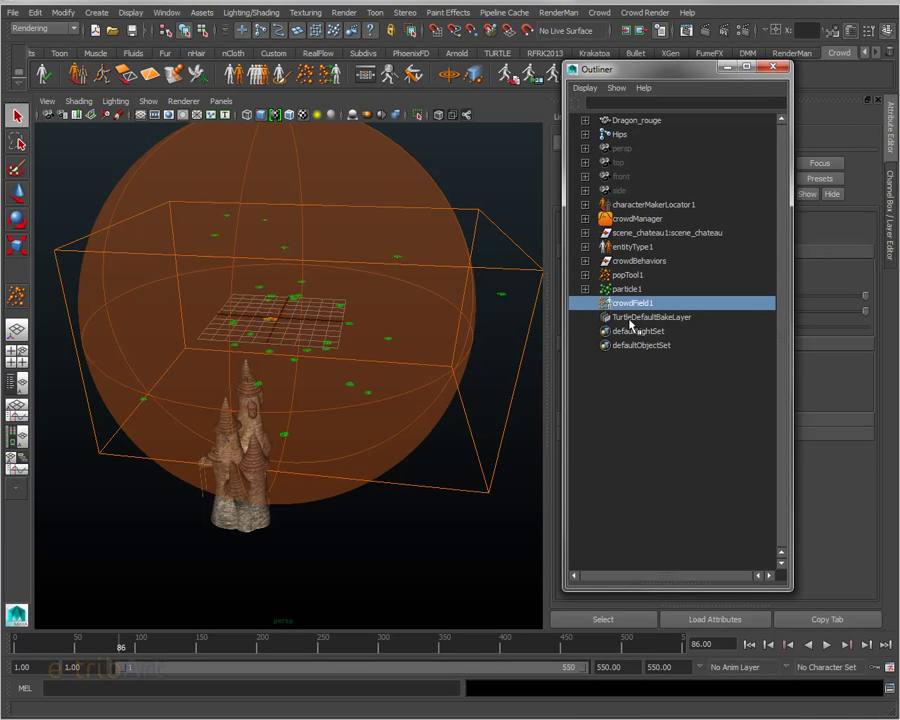
{"action": "left_click_drag", "start_coordinate": [643, 72], "coordinate": [395, 68]}
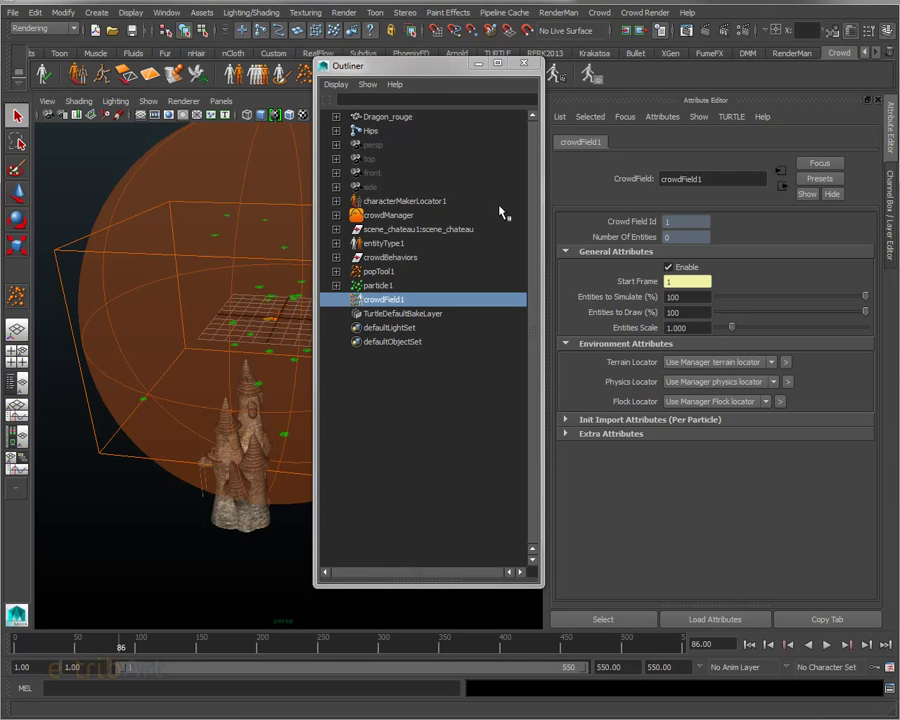
{"action": "left_click_drag", "start_coordinate": [427, 70], "coordinate": [679, 40]}
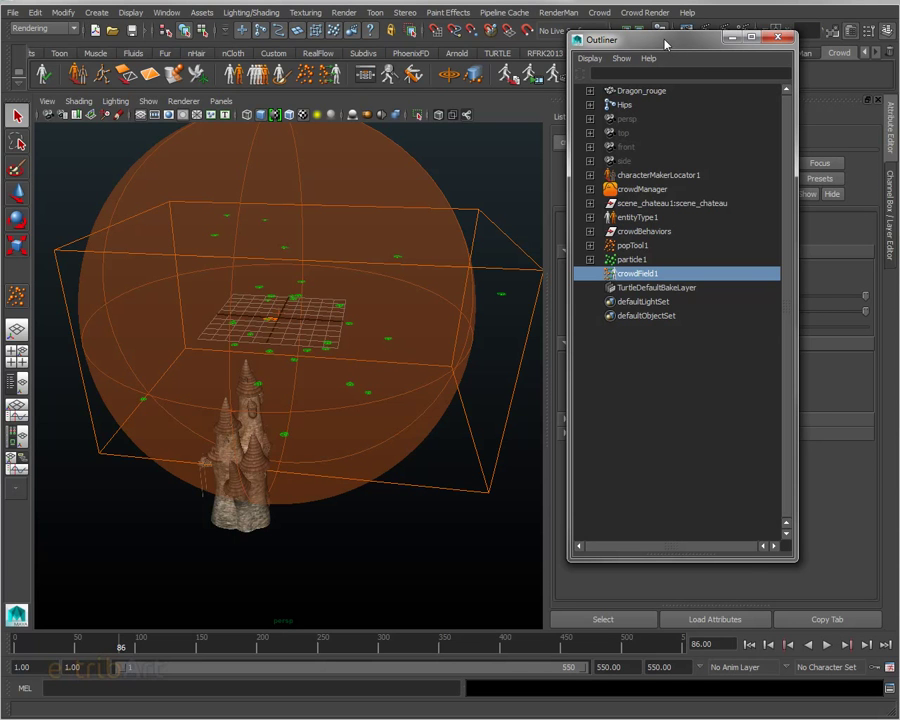
{"action": "left_click_drag", "start_coordinate": [668, 42], "coordinate": [595, 66]}
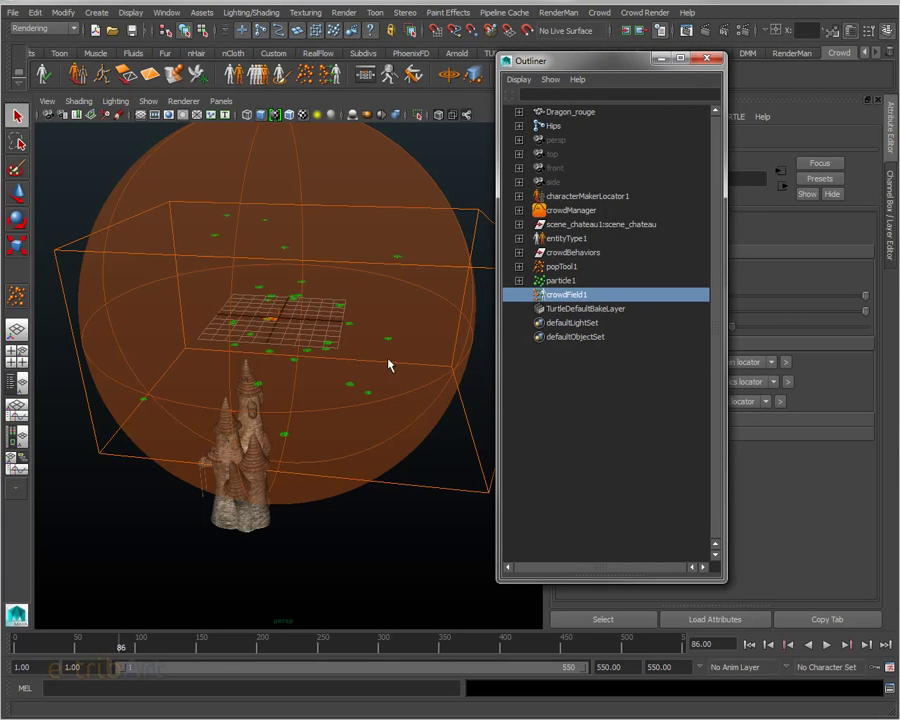
{"action": "left_click_drag", "start_coordinate": [344, 398], "coordinate": [326, 384], "text": "alt"}
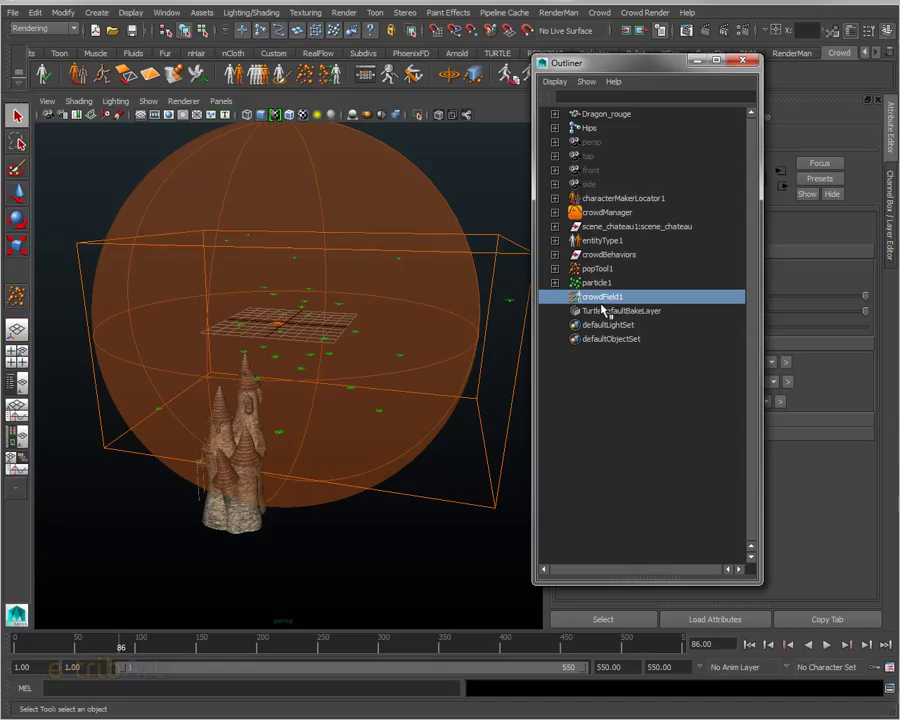
Add a flock locator to the scene and close the Outliner to expose its shape attributes.
{"action": "left_click", "coordinate": [198, 77]}
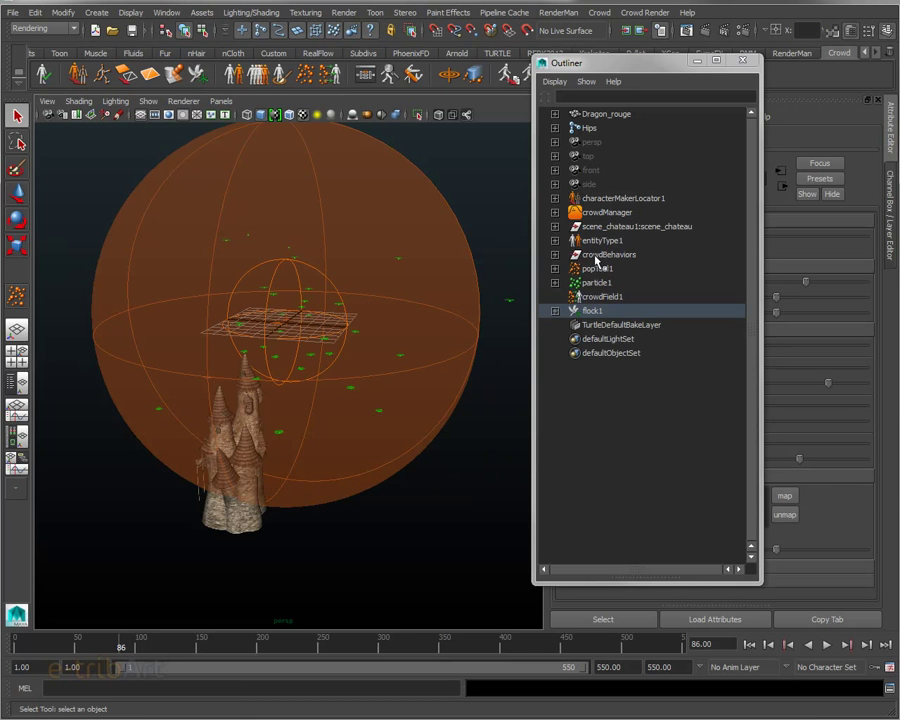
{"action": "left_click", "coordinate": [742, 60]}
{"action": "mouse_move", "coordinate": [221, 367]}
{"action": "left_mouse_down", "text": "alt"}
{"action": "mouse_move", "coordinate": [208, 394]}
{"action": "mouse_move", "coordinate": [216, 366]}
{"action": "left_mouse_up", "text": "alt"}
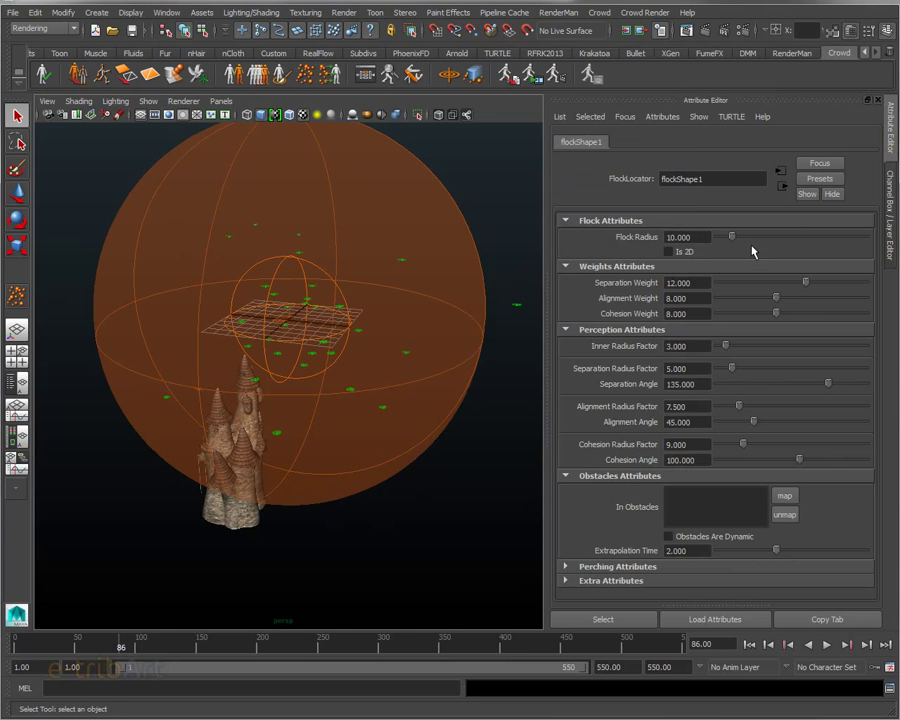
Set the flock radius to about 39.336 so the flock sphere extends beyond the population sphere.
{"action": "left_click_drag", "start_coordinate": [733, 240], "coordinate": [756, 240]}
{"action": "left_click", "coordinate": [503, 230]}
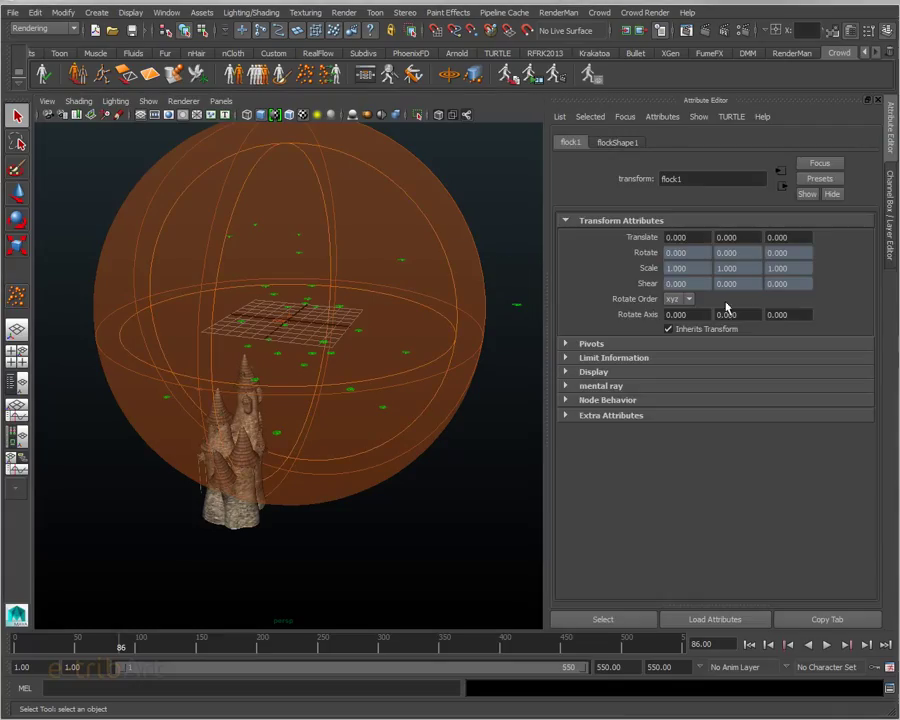
{"action": "left_click", "coordinate": [617, 145]}
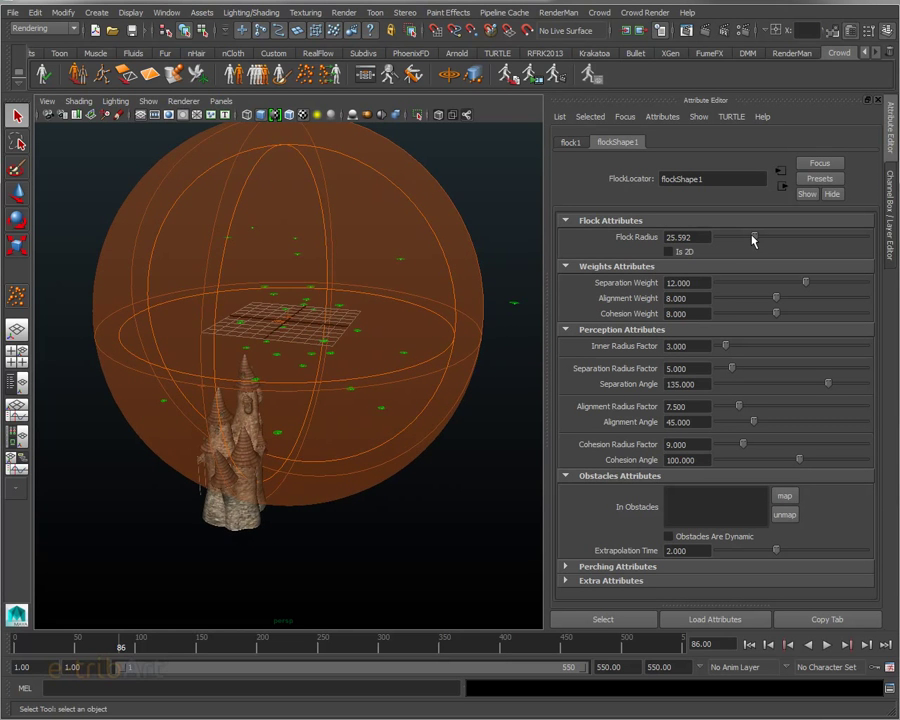
{"action": "left_click_drag", "start_coordinate": [754, 238], "coordinate": [794, 238]}
{"action": "left_click", "coordinate": [490, 226]}
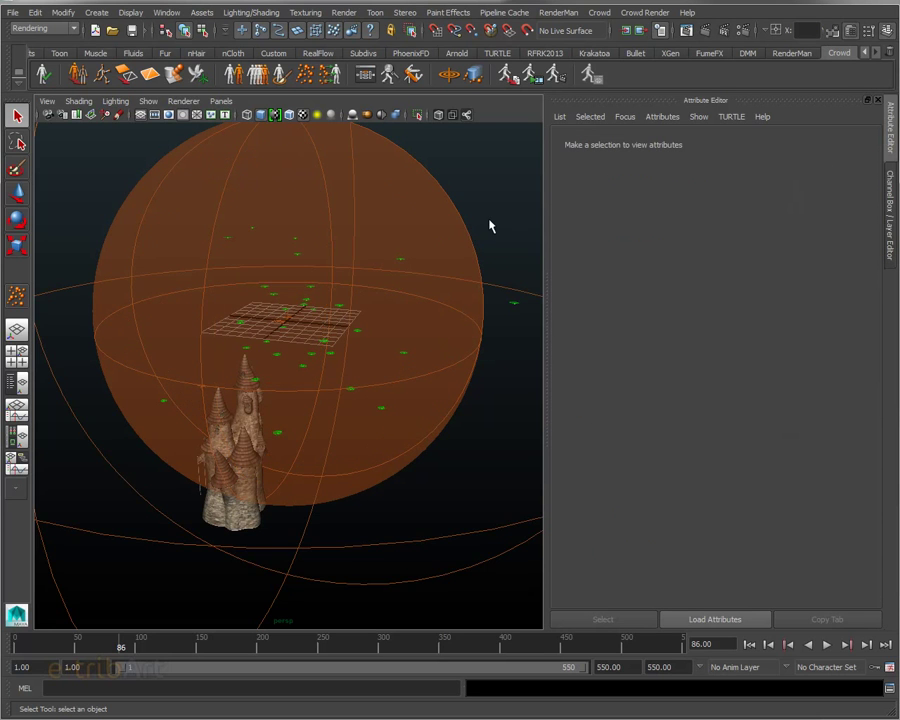
{"action": "scroll", "coordinate": [428, 291], "scroll_direction": "down", "scroll_amount": 5}
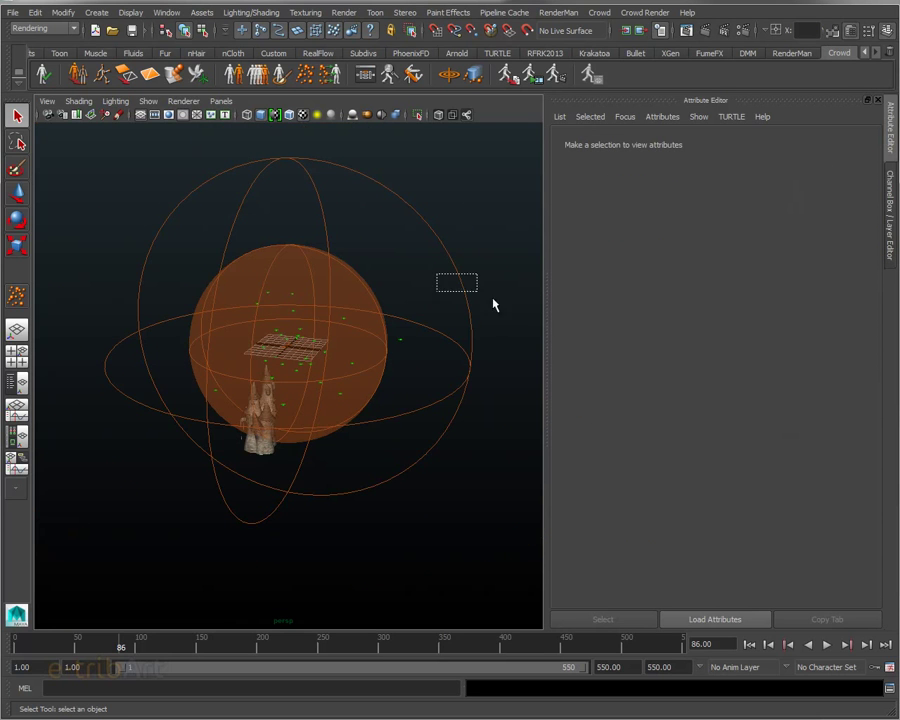
{"action": "left_click", "coordinate": [440, 282]}
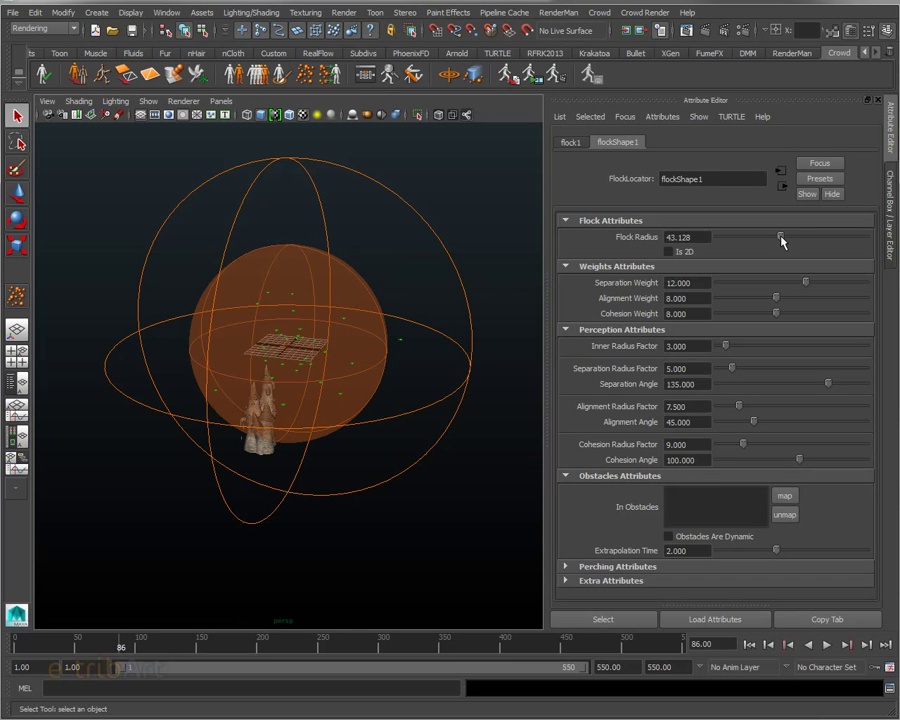
{"action": "left_click", "coordinate": [483, 291]}
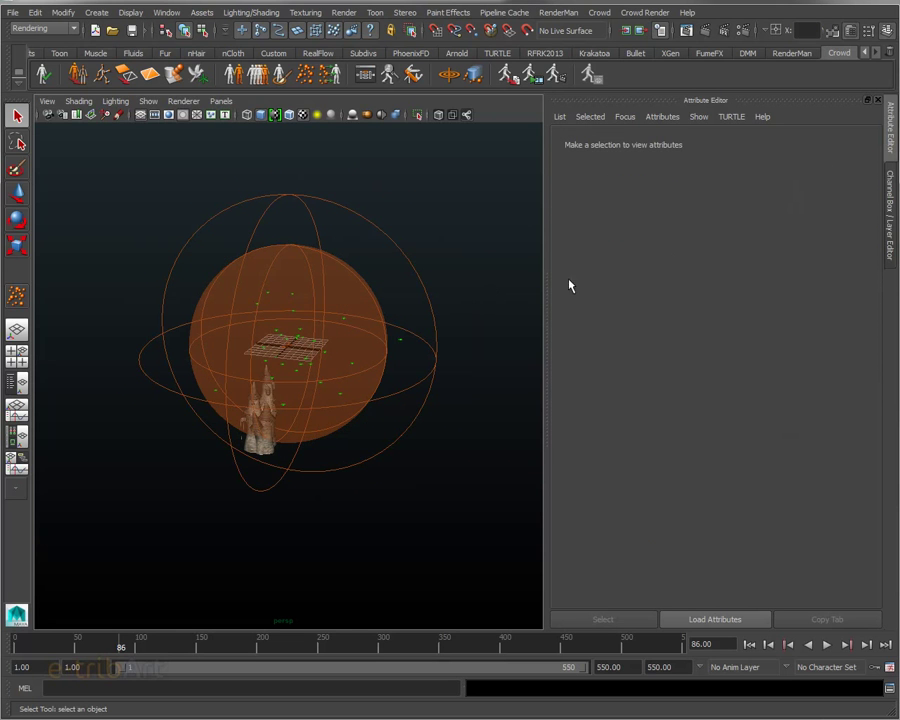
{"action": "left_click_drag", "start_coordinate": [408, 272], "coordinate": [419, 275]}
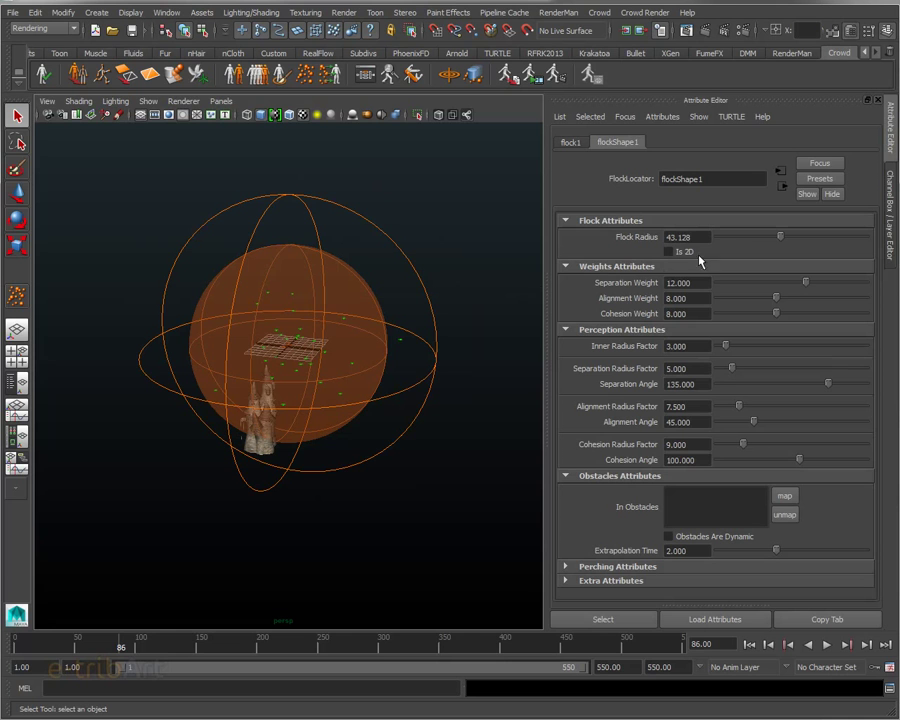
{"action": "mouse_move", "coordinate": [778, 237]}
{"action": "left_mouse_down"}
{"action": "mouse_move", "coordinate": [786, 237]}
{"action": "mouse_move", "coordinate": [766, 237]}
{"action": "left_mouse_up"}
{"action": "left_click", "coordinate": [430, 290]}
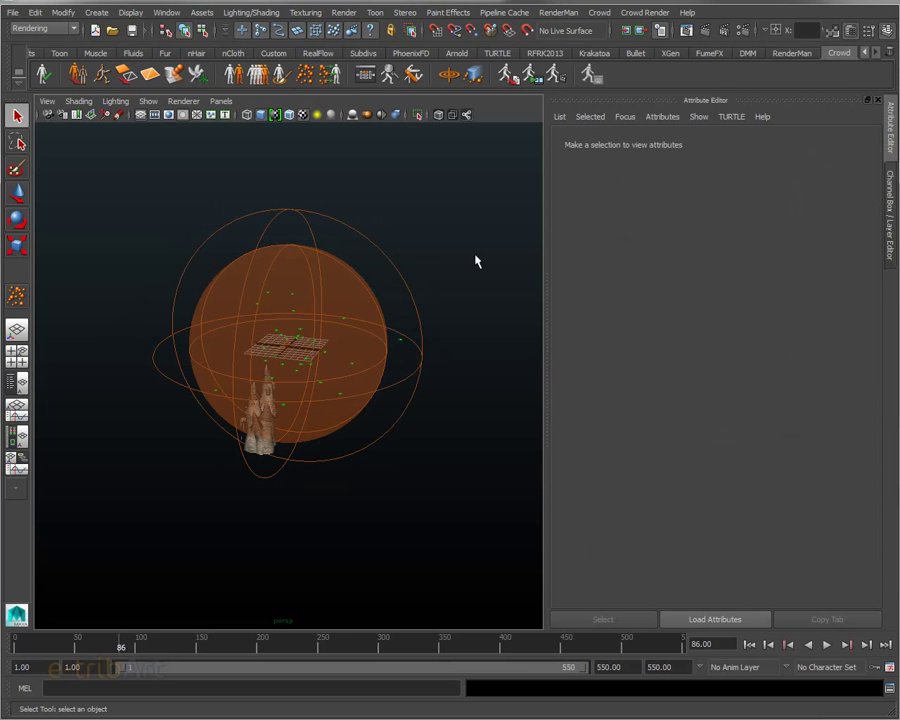
{"action": "scroll", "coordinate": [285, 422], "scroll_direction": "up", "scroll_amount": 5}
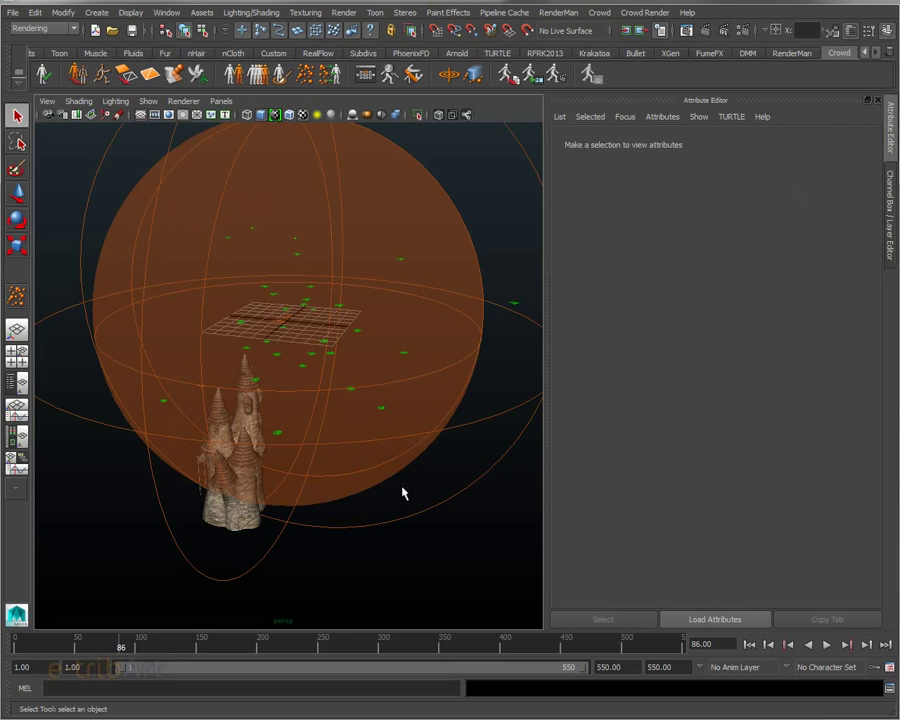
{"action": "left_click", "coordinate": [466, 487]}
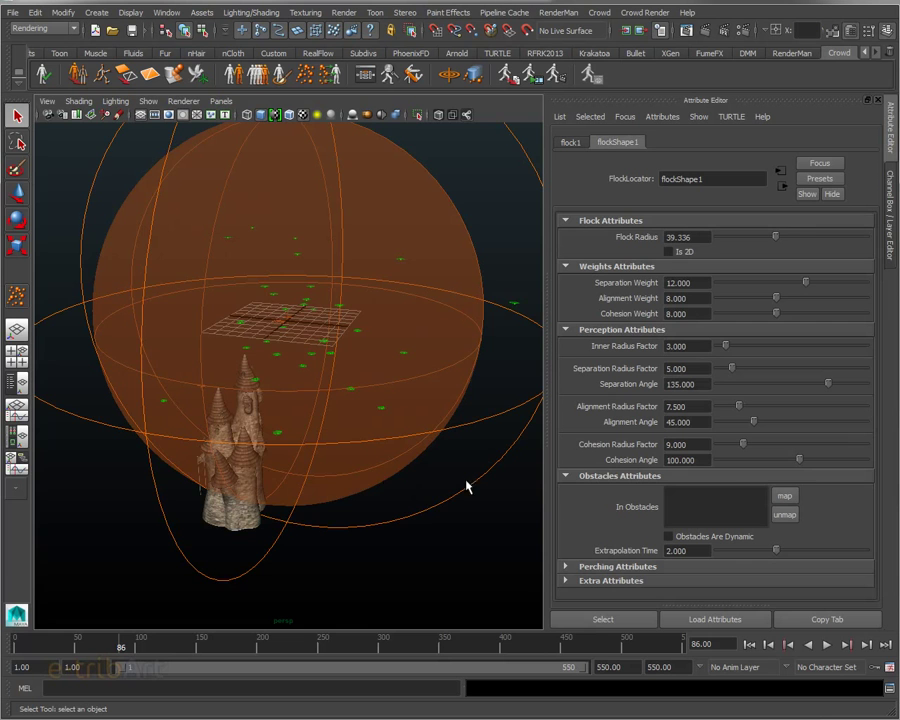
Examine the flock sphere's extent around the castle and the population from several angles.
{"action": "scroll", "coordinate": [311, 356], "scroll_direction": "down", "scroll_amount": 3}
{"action": "left_click_drag", "start_coordinate": [311, 356], "coordinate": [338, 371], "text": "alt"}
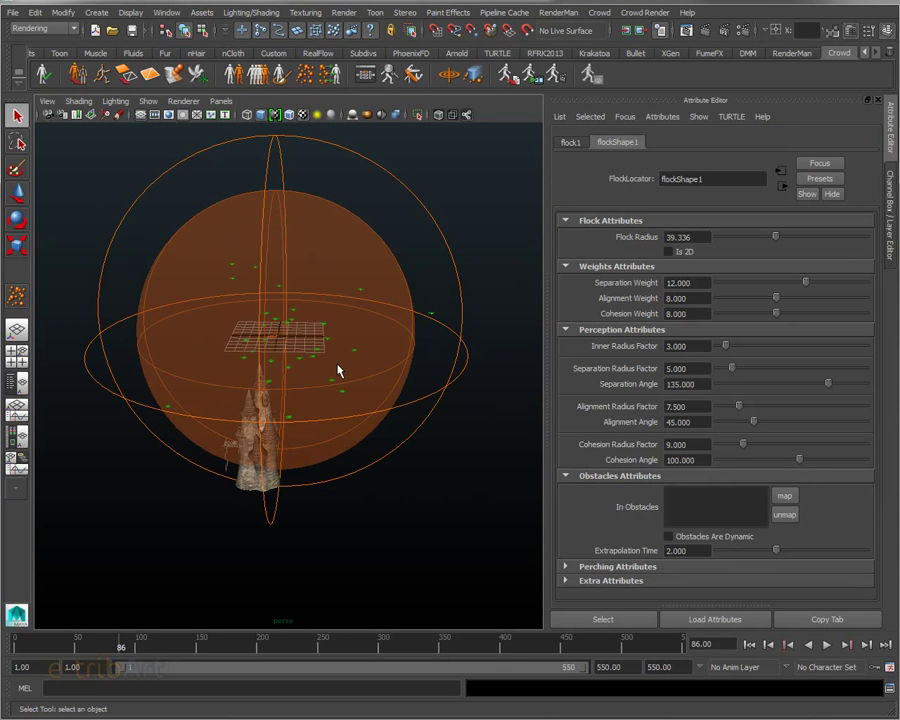
{"action": "left_click_drag", "start_coordinate": [338, 371], "coordinate": [290, 340], "text": "alt"}
{"action": "scroll", "coordinate": [296, 346], "scroll_direction": "up", "scroll_amount": 2}
{"action": "right_click_drag", "start_coordinate": [296, 346], "coordinate": [282, 381], "text": "alt"}
{"action": "left_click_drag", "start_coordinate": [282, 381], "coordinate": [285, 415], "text": "alt"}
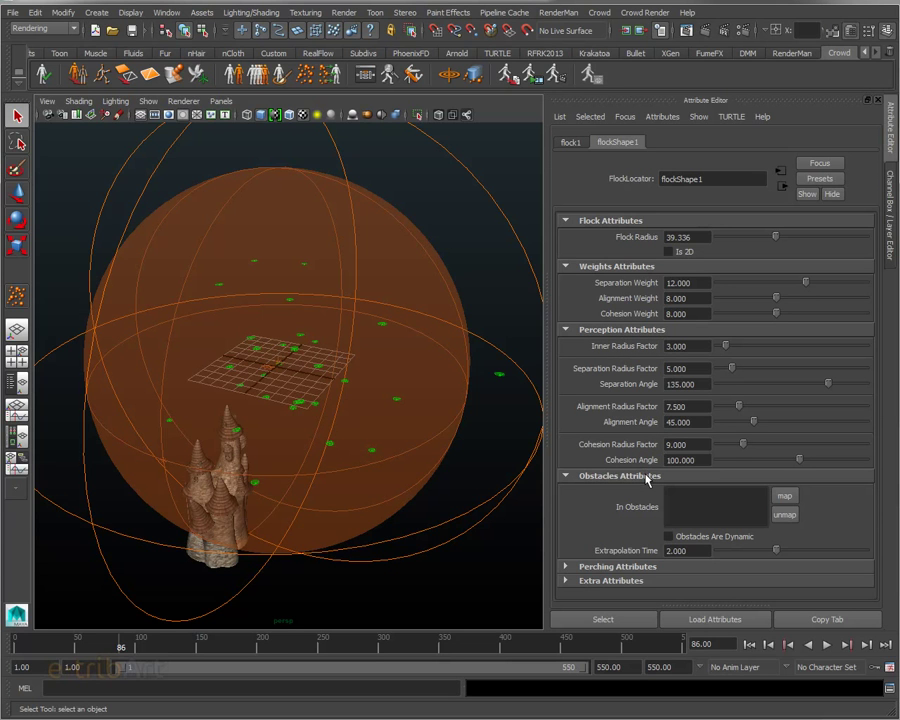
{"action": "left_click_drag", "start_coordinate": [432, 498], "coordinate": [406, 486], "text": "alt"}
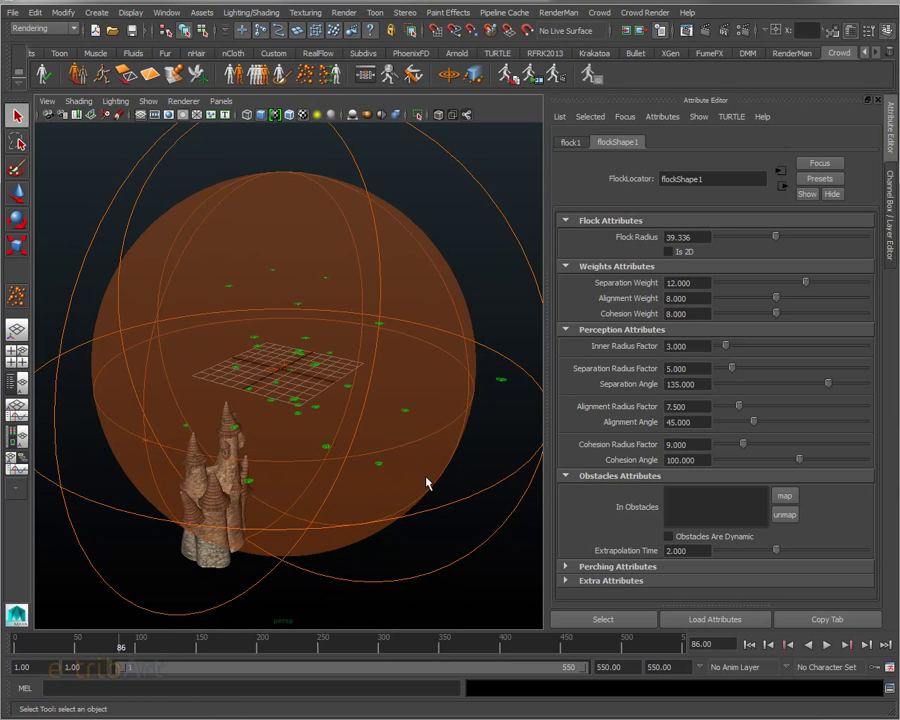
Bring back the Outliner, open the Golaem Crowd Behavior Editor, and position the editor window over the scene.
{"action": "key", "text": "shift+o"}
{"action": "left_click_drag", "start_coordinate": [808, 100], "coordinate": [706, 68]}
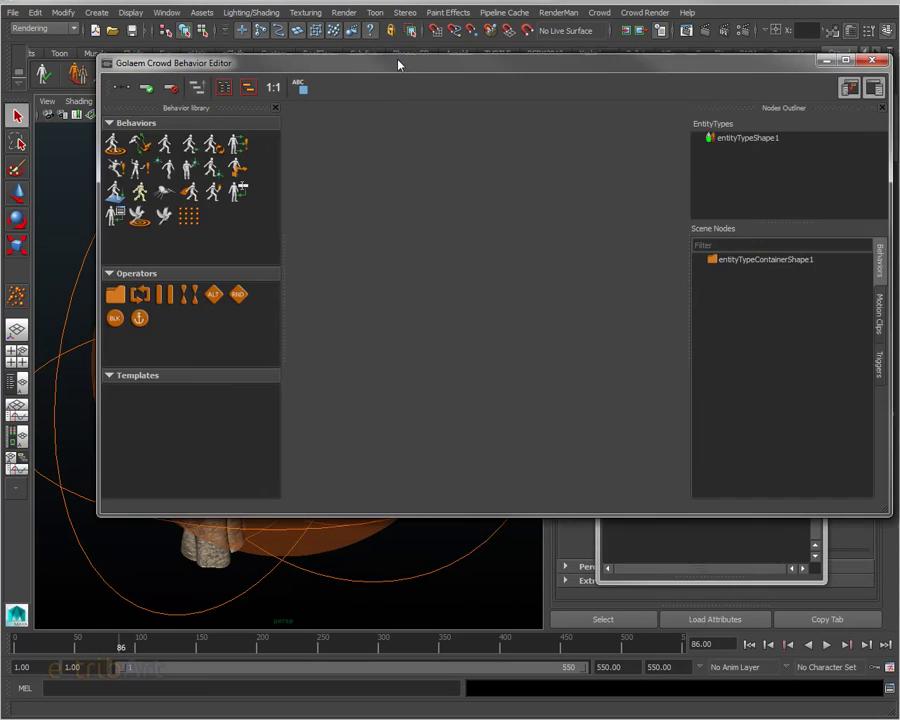
{"action": "left_click_drag", "start_coordinate": [419, 45], "coordinate": [391, 105]}
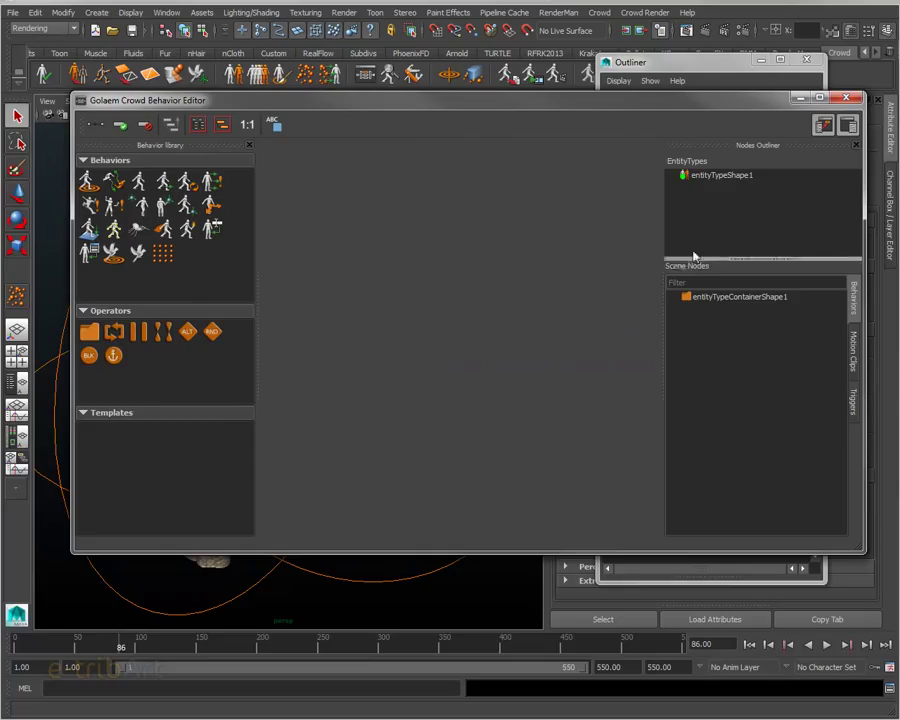
Open the behavior graph of entityTypeShape1 and add a Flock behavior with a Motion behavior running in parallel.
{"action": "left_click", "coordinate": [717, 178]}
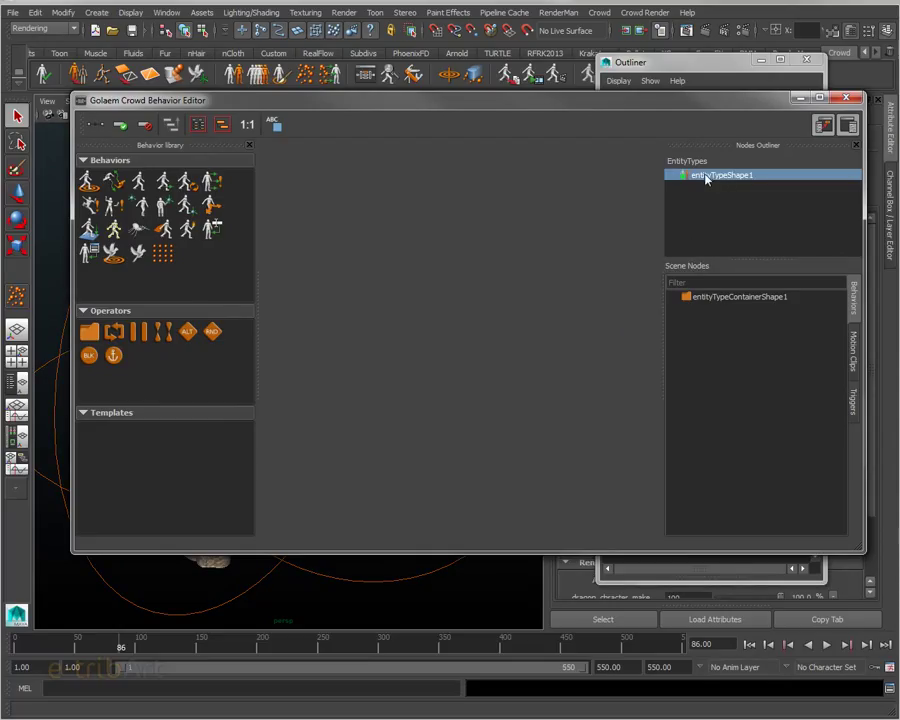
{"action": "double_click", "coordinate": [705, 176]}
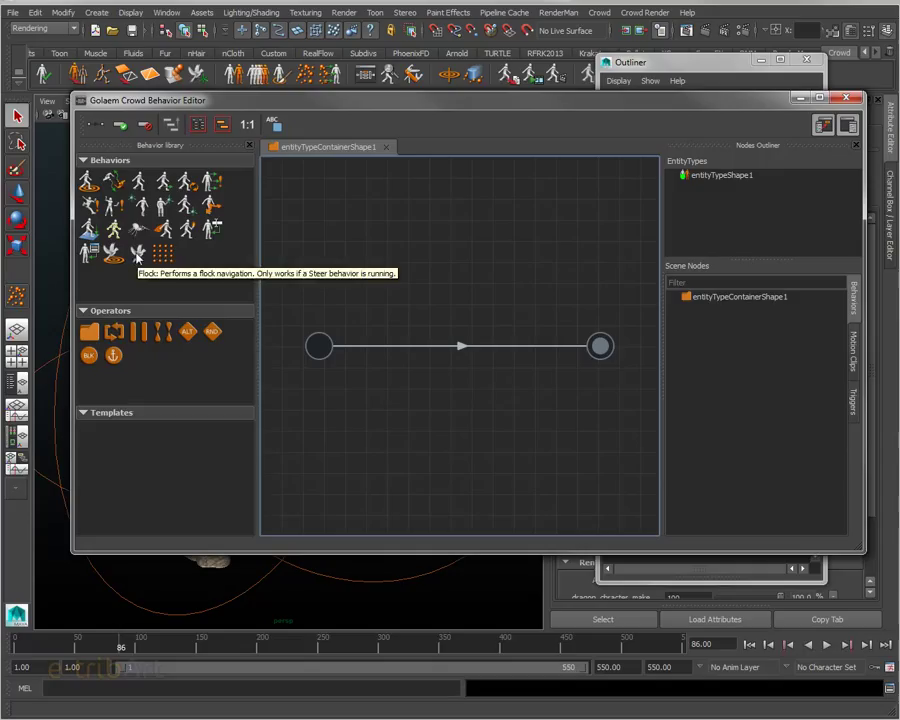
{"action": "left_click_drag", "start_coordinate": [138, 255], "coordinate": [458, 347]}
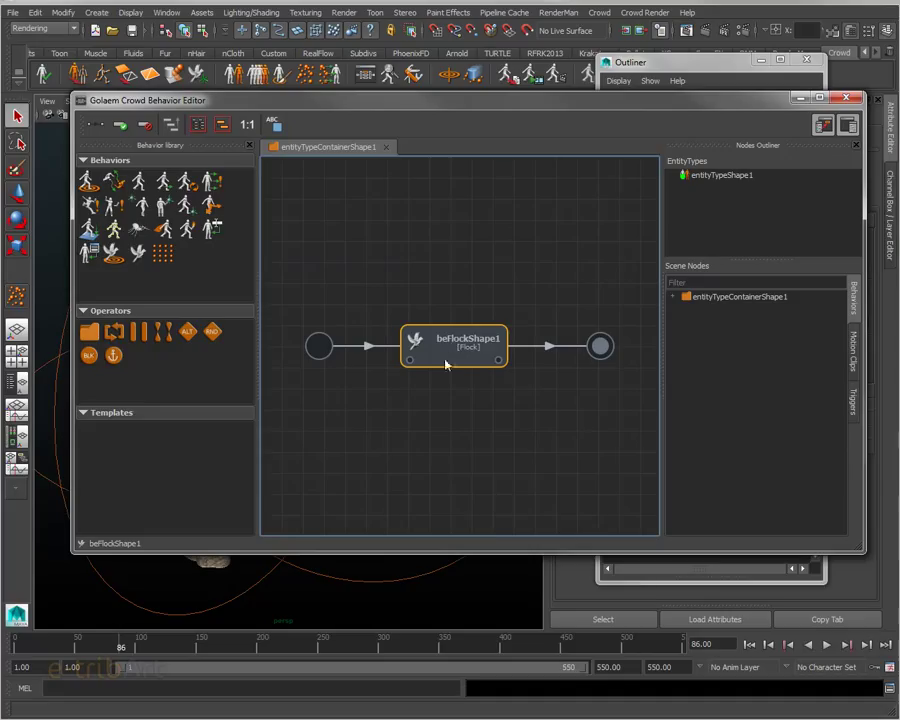
{"action": "left_click", "coordinate": [160, 203]}
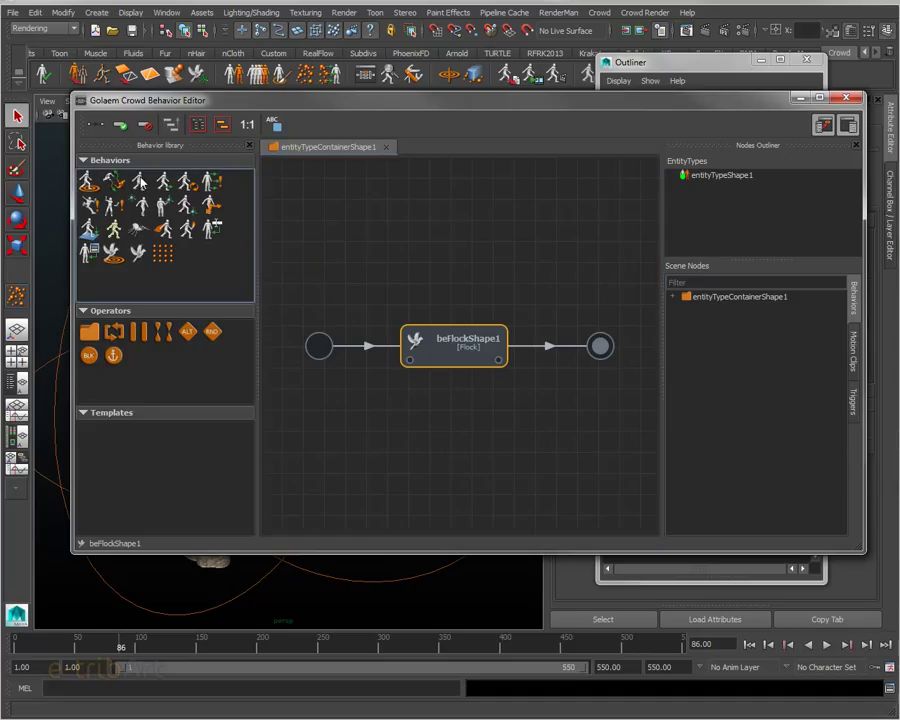
{"action": "left_click_drag", "start_coordinate": [162, 205], "coordinate": [438, 349]}
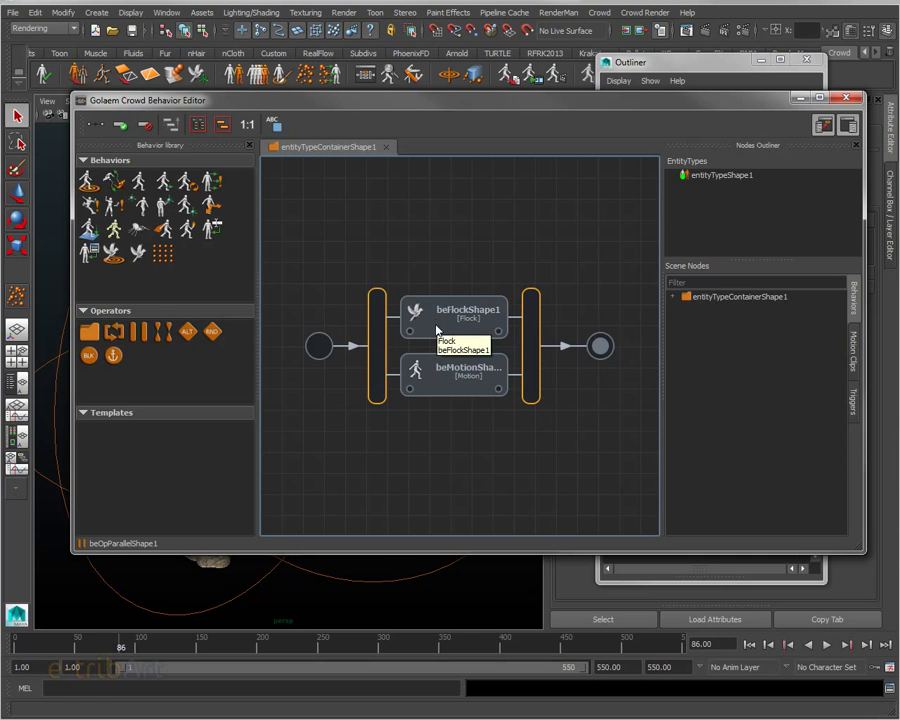
Load the motion file dragon_vole02.gmo into the Motion behavior.
{"action": "left_click", "coordinate": [441, 383]}
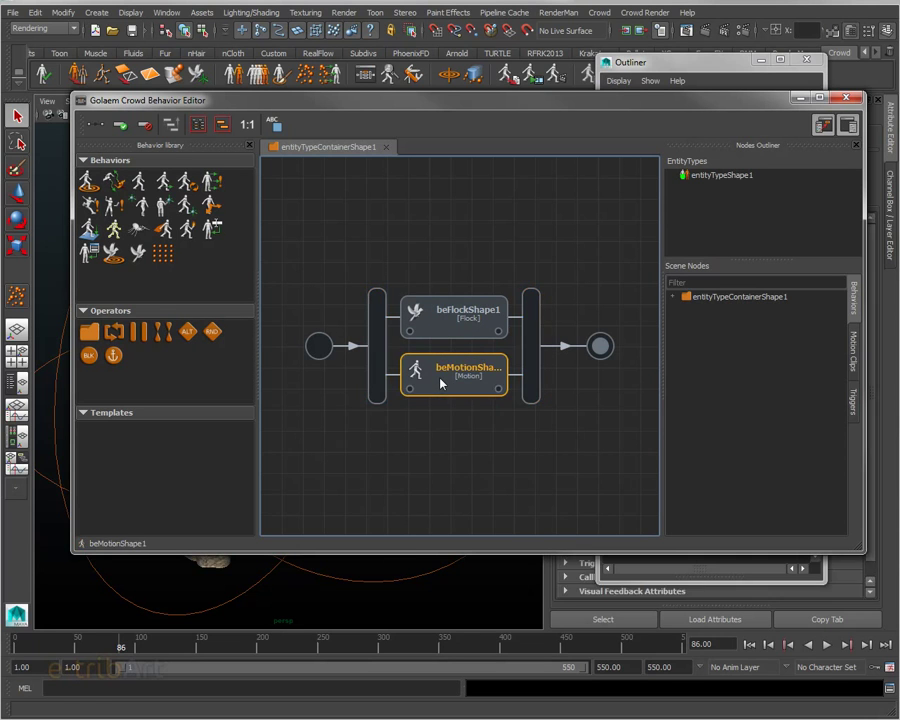
{"action": "double_click", "coordinate": [441, 383]}
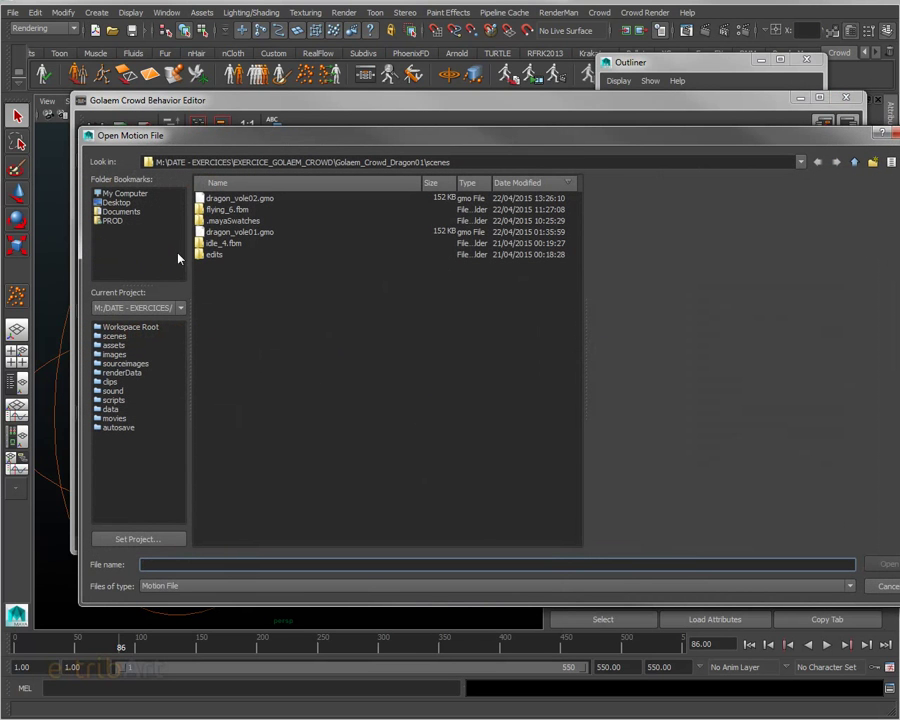
{"action": "left_click", "coordinate": [264, 200]}
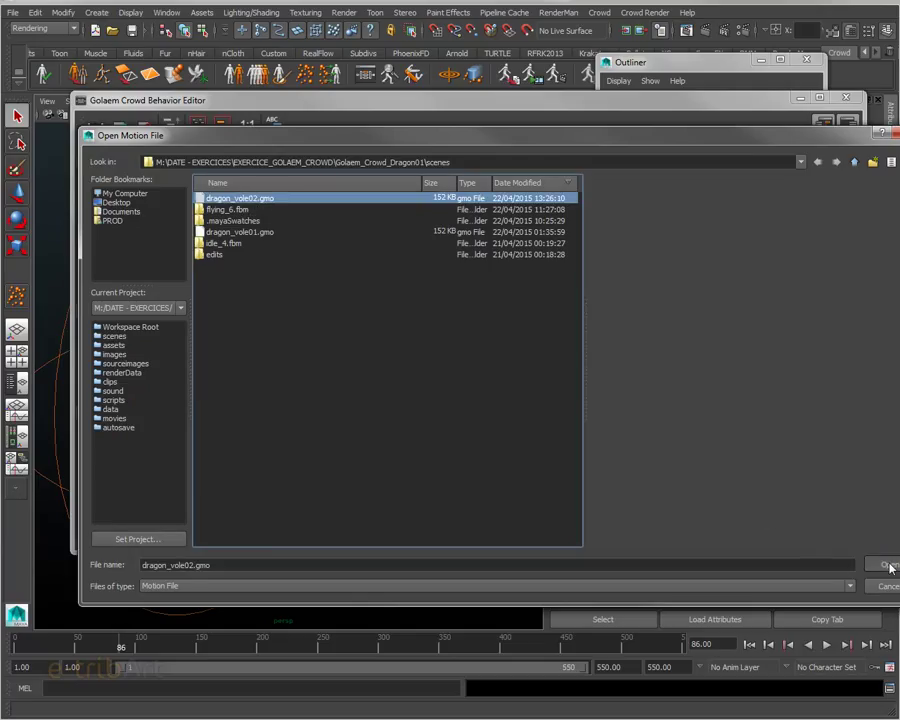
{"action": "left_click", "coordinate": [887, 565]}
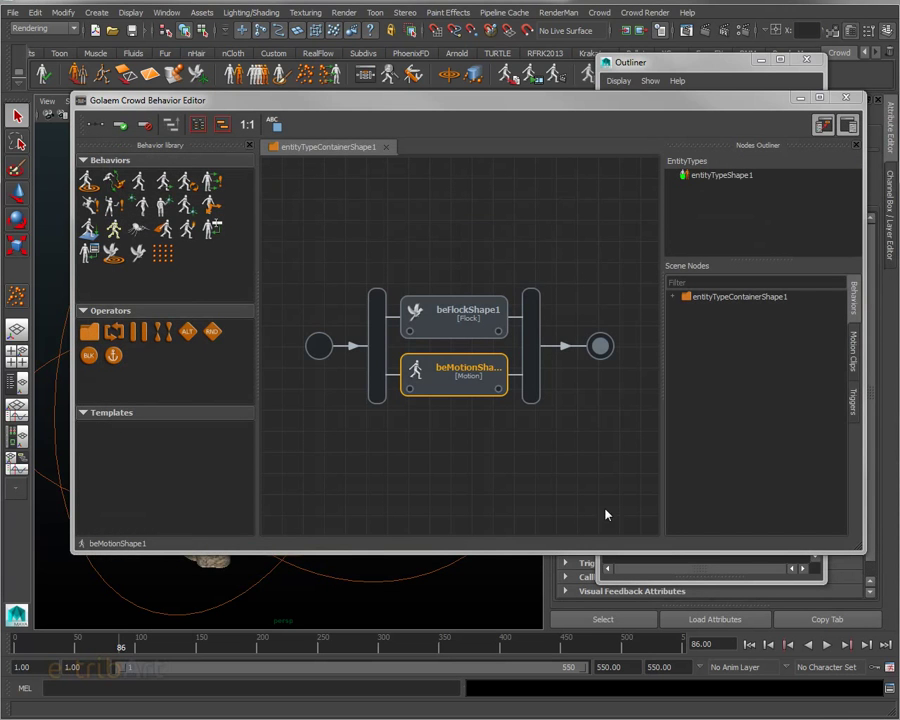
Open the entity type's character file in the Character Maker, review its geometry and motion settings, and close it.
{"action": "left_click_drag", "start_coordinate": [455, 200], "coordinate": [462, 250]}
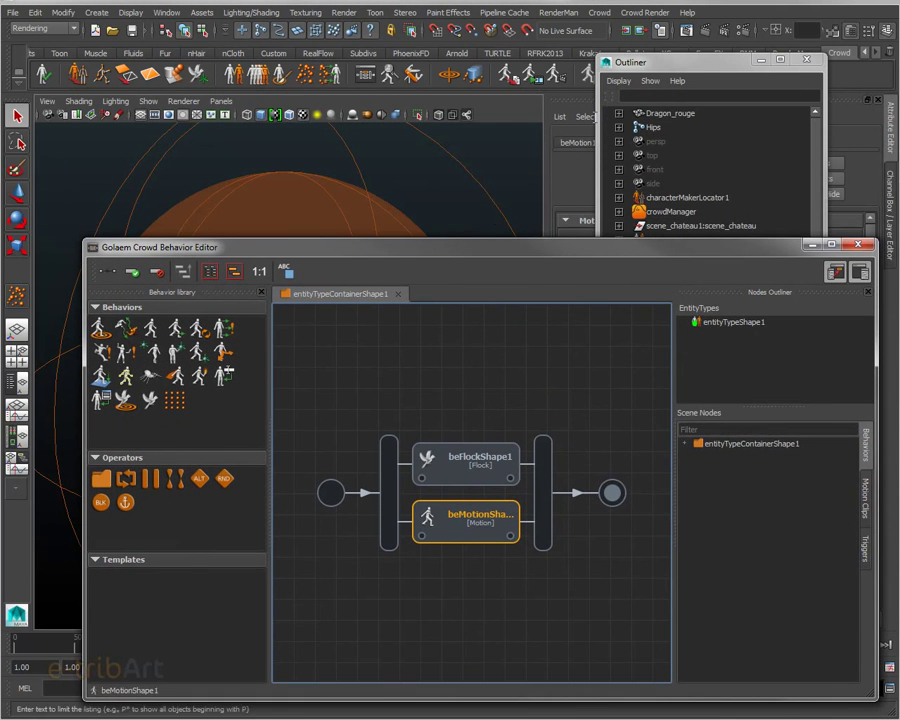
{"action": "left_click", "coordinate": [668, 253]}
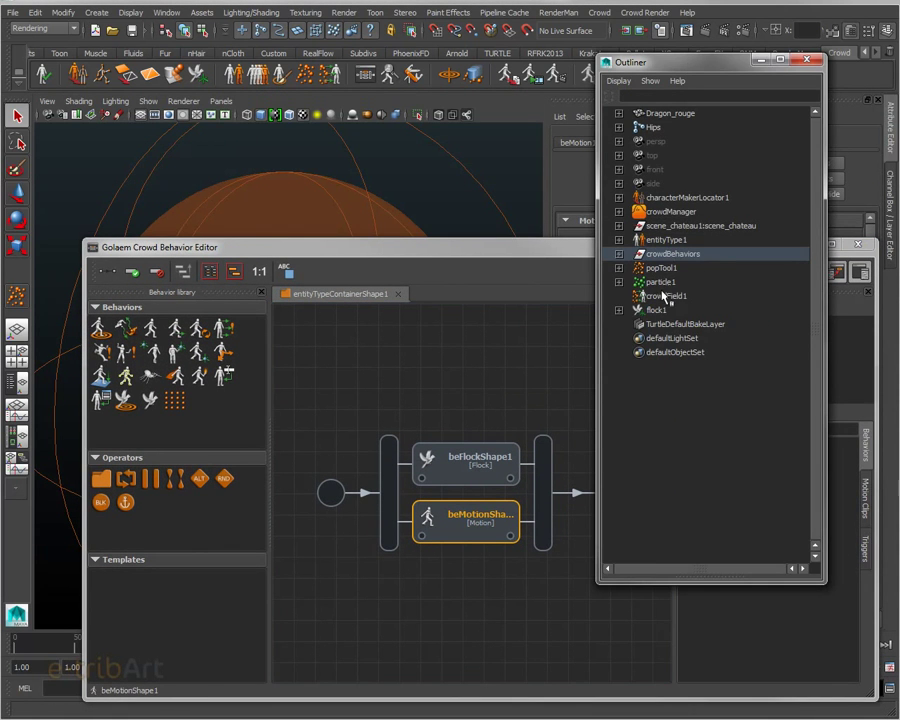
{"action": "left_click", "coordinate": [652, 241]}
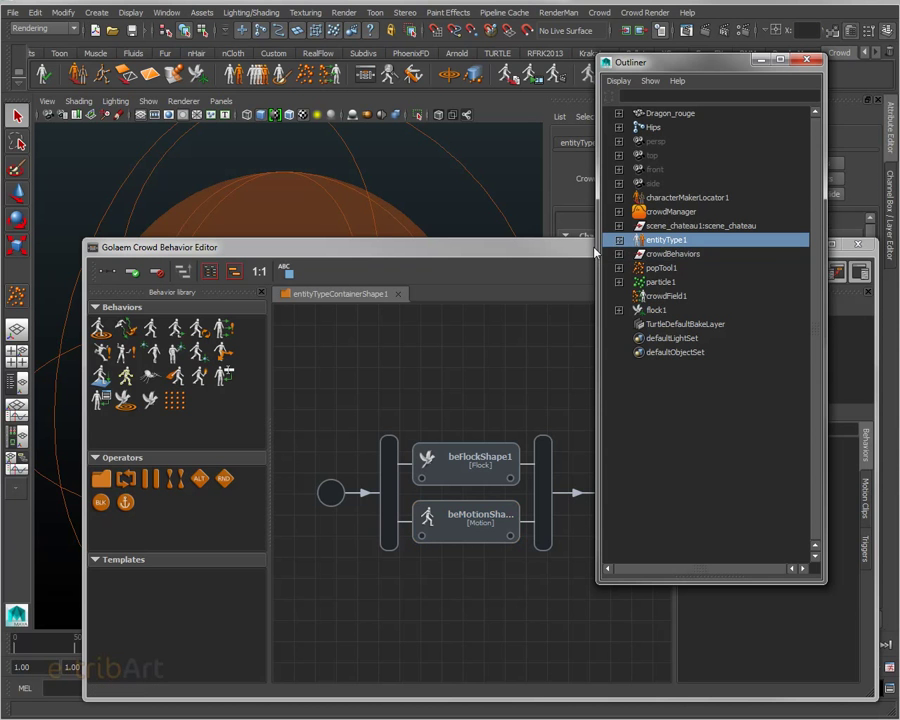
{"action": "left_click", "coordinate": [495, 250]}
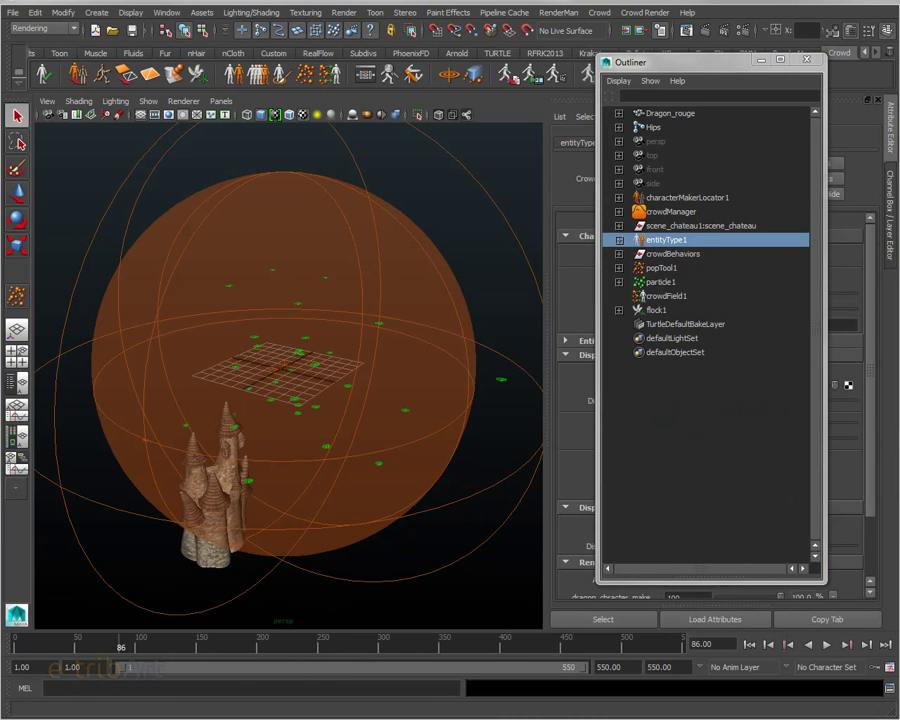
{"action": "left_click_drag", "start_coordinate": [609, 63], "coordinate": [474, 69]}
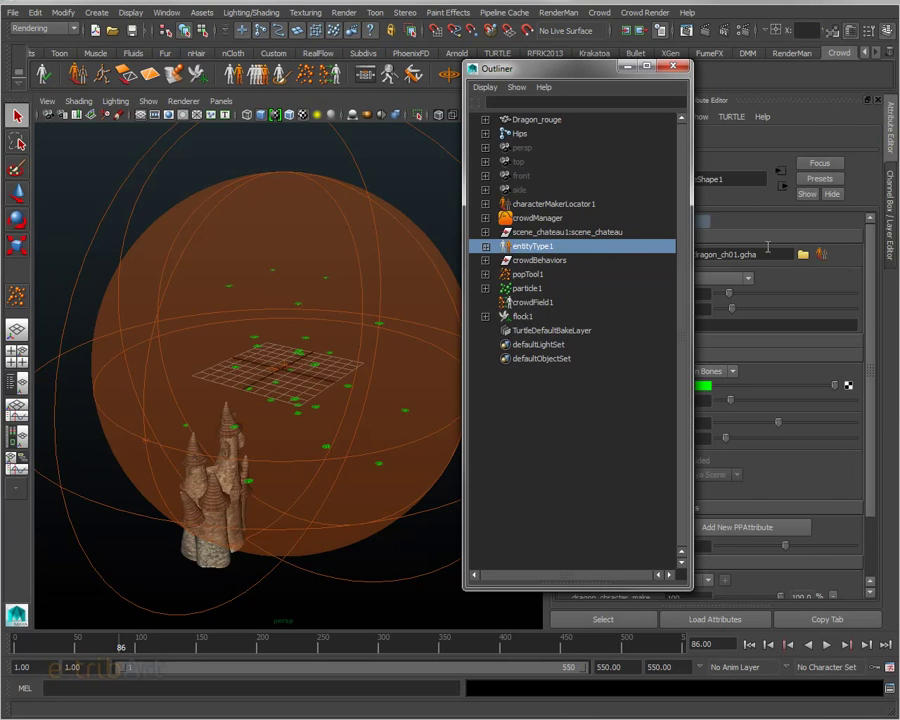
{"action": "left_click", "coordinate": [820, 254]}
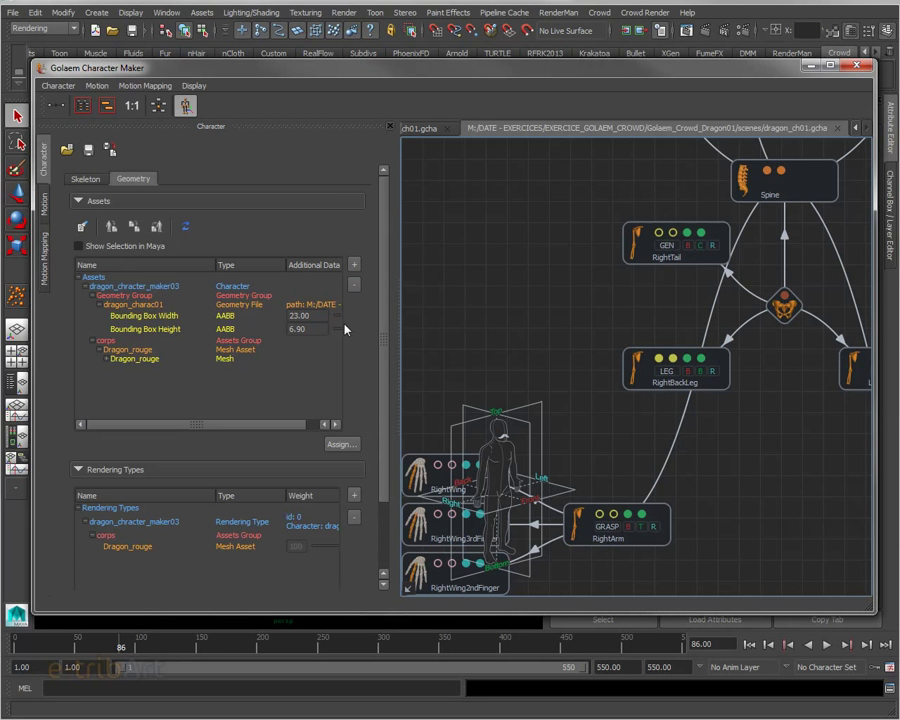
{"action": "left_click", "coordinate": [44, 212]}
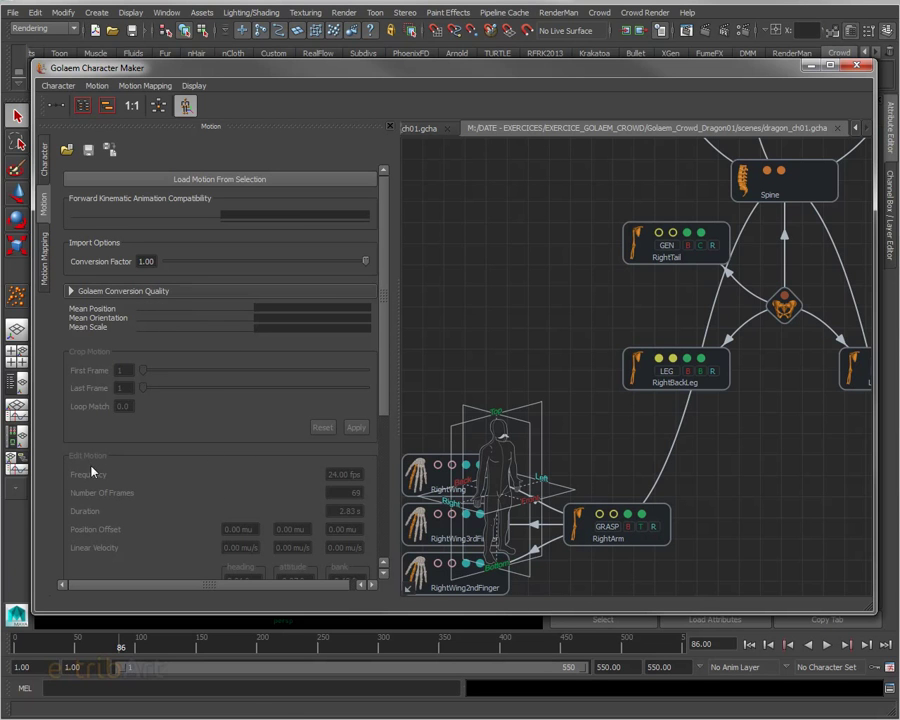
{"action": "left_click", "coordinate": [860, 66]}
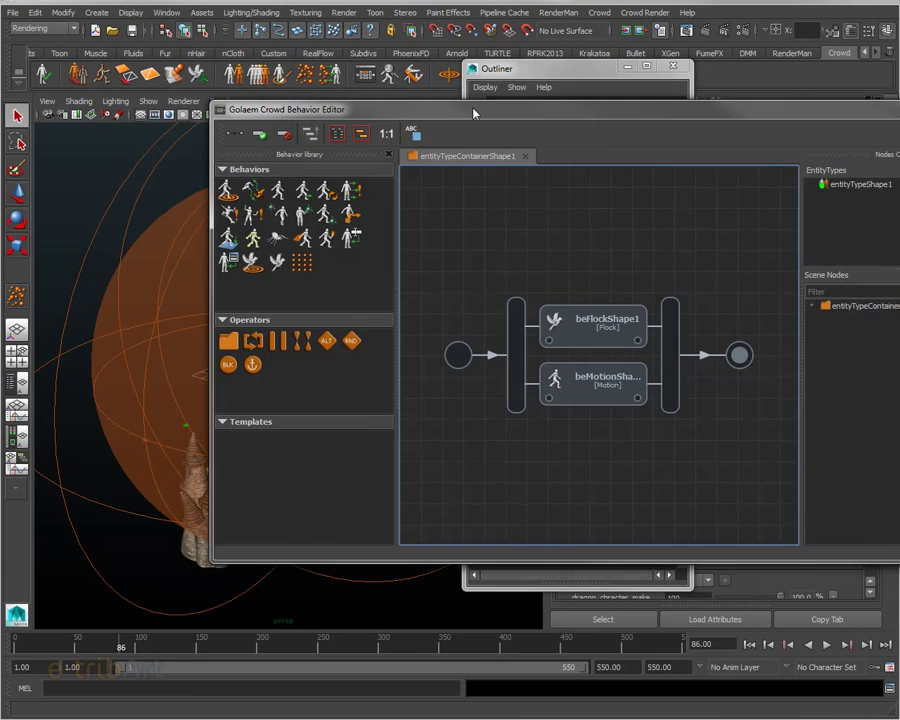
Minimize the Behavior Editor, expand crowdBehaviors in the Outliner, and inspect the beFlock1 and beMotion1 attributes.
{"action": "left_click_drag", "start_coordinate": [472, 112], "coordinate": [330, 83]}
{"action": "left_click", "coordinate": [440, 343]}
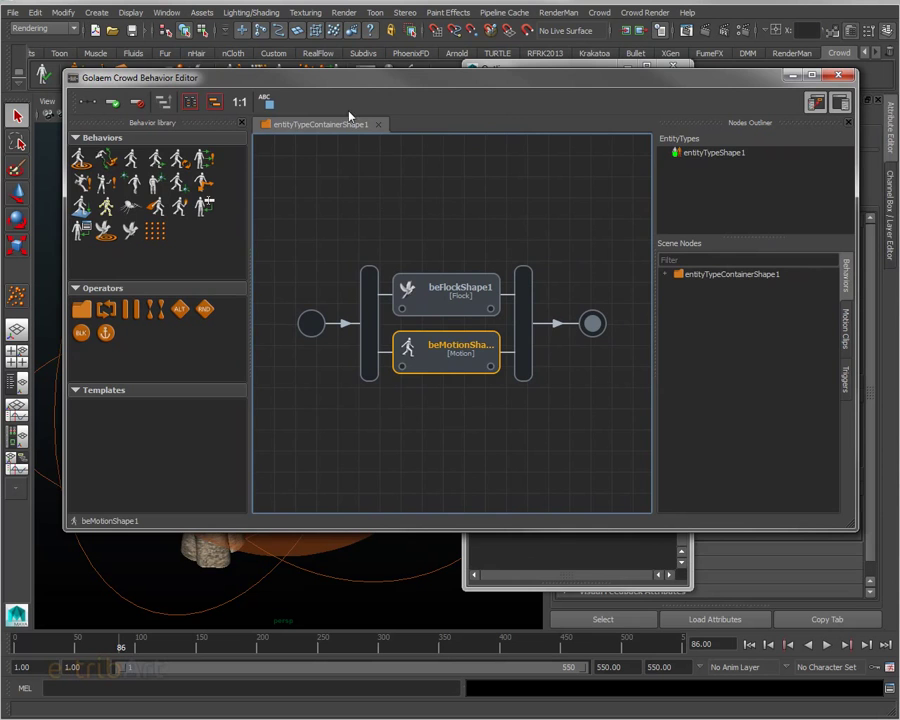
{"action": "left_click", "coordinate": [792, 75]}
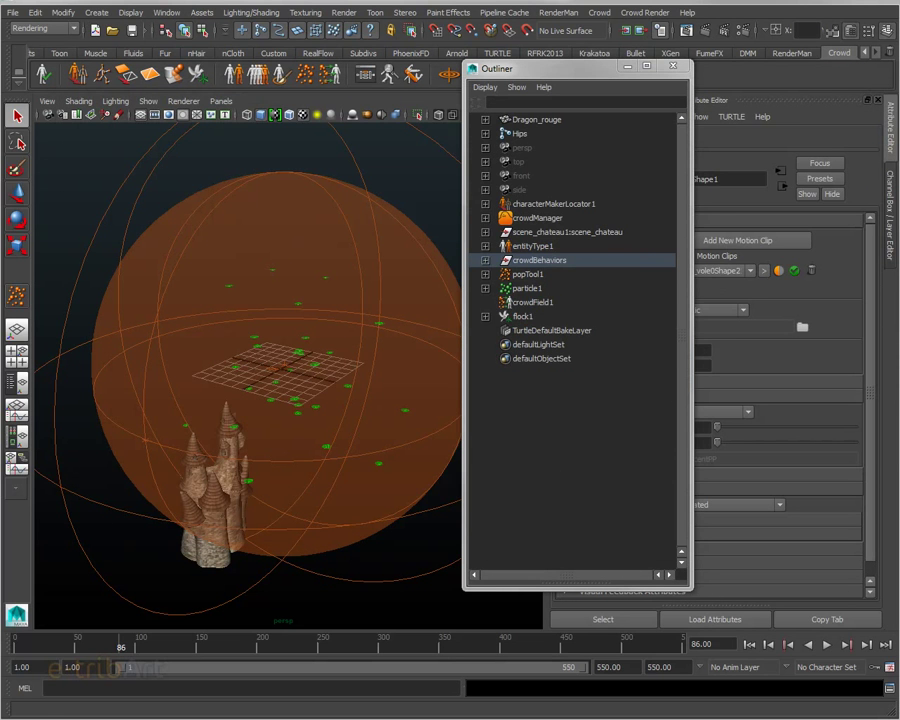
{"action": "left_click", "coordinate": [485, 260]}
{"action": "left_click", "coordinate": [510, 302]}
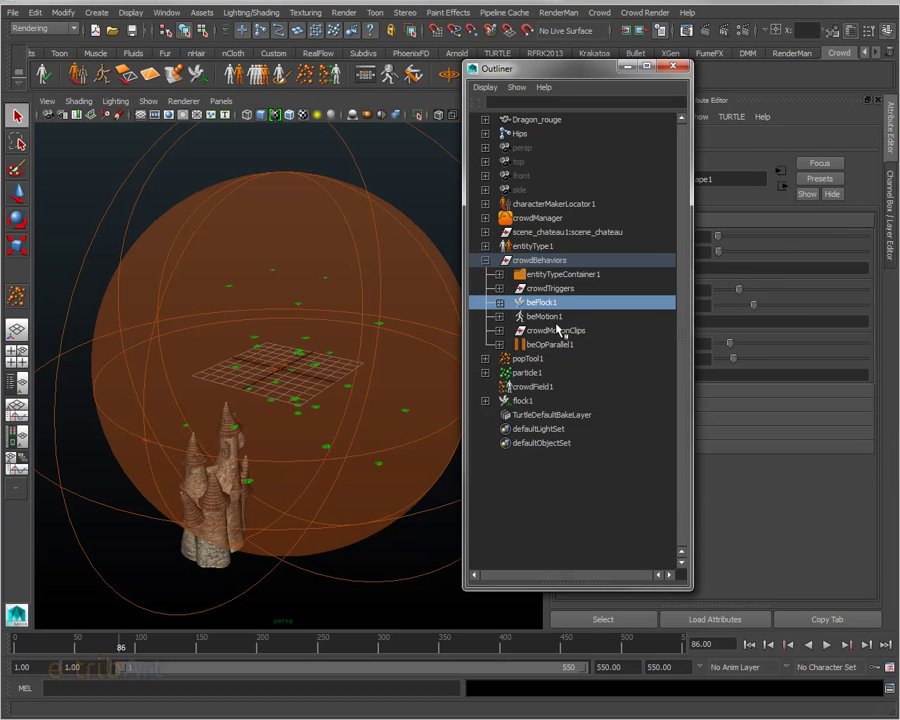
{"action": "left_click", "coordinate": [516, 317]}
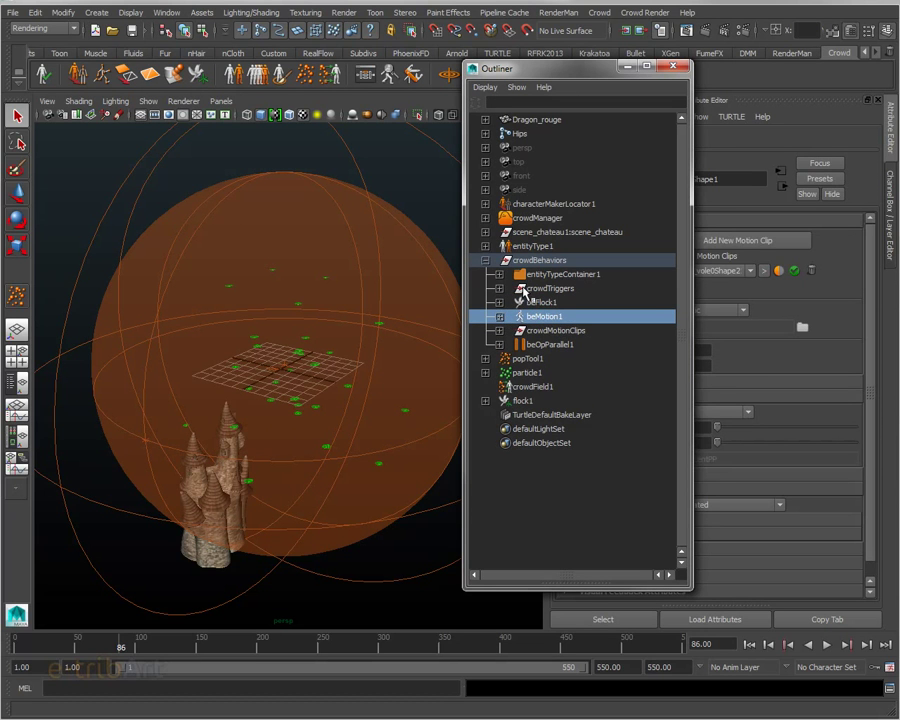
{"action": "left_click_drag", "start_coordinate": [572, 70], "coordinate": [455, 70]}
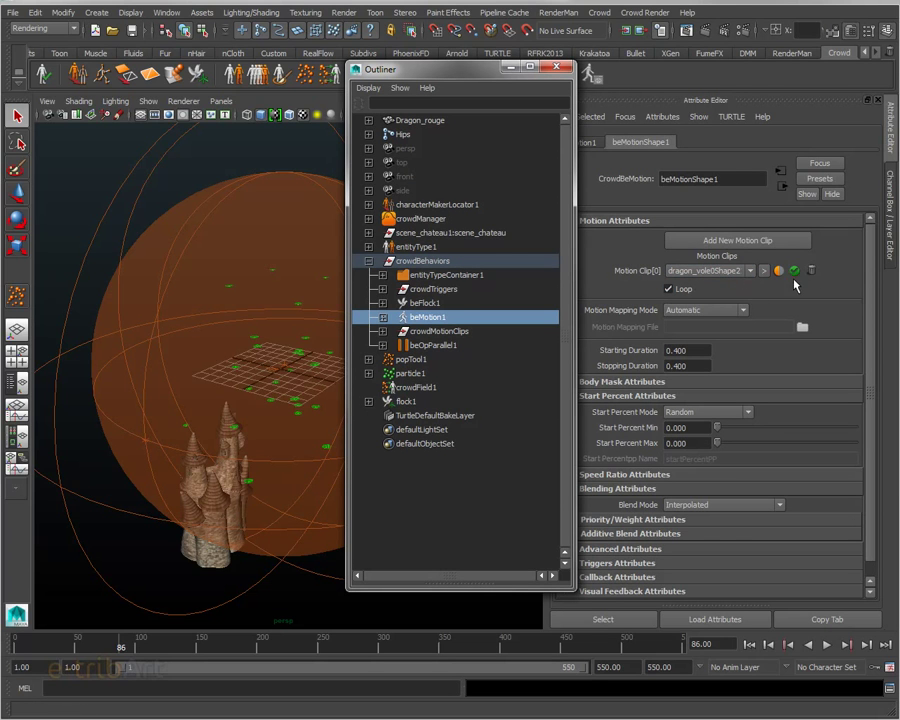
{"action": "left_click_drag", "start_coordinate": [455, 65], "coordinate": [615, 33]}
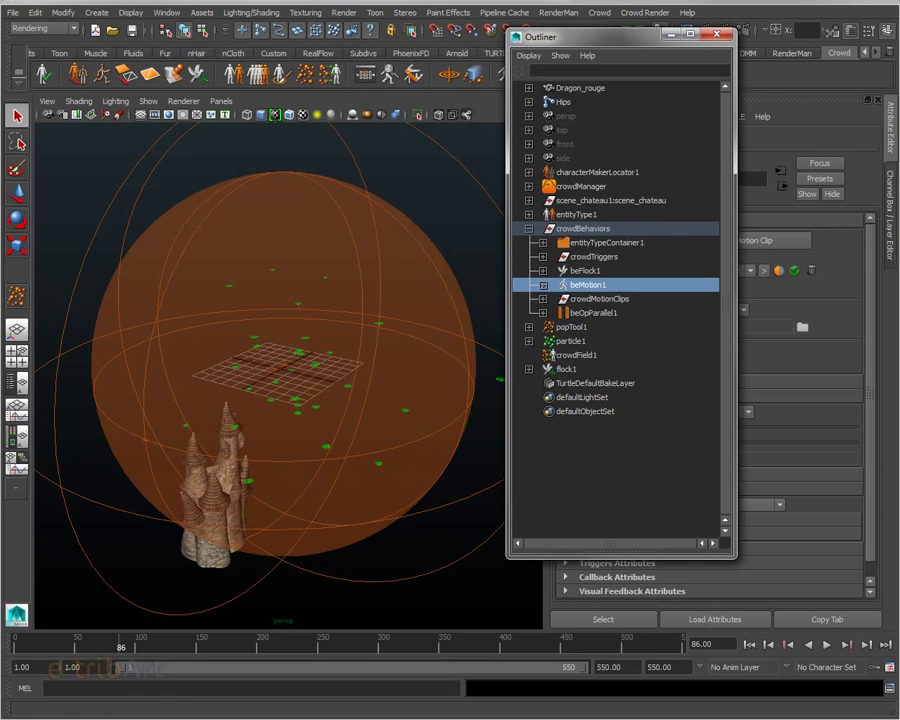
Play the crowd simulation from frame 1, stop it, and examine the animated dragons around the castle.
{"action": "key", "text": "alt+shift+v"}
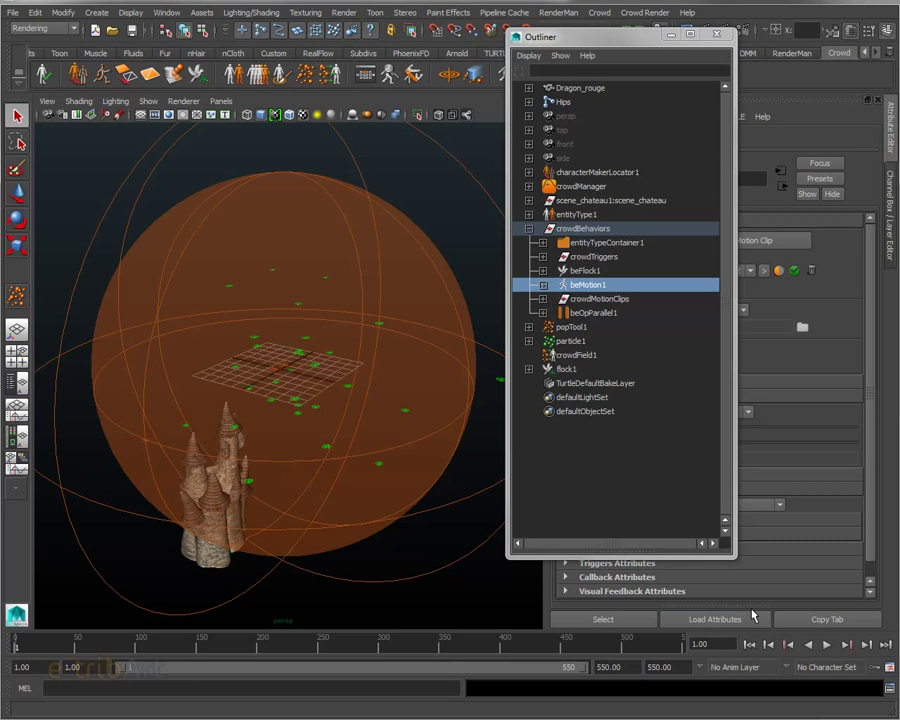
{"action": "left_click", "coordinate": [827, 646]}
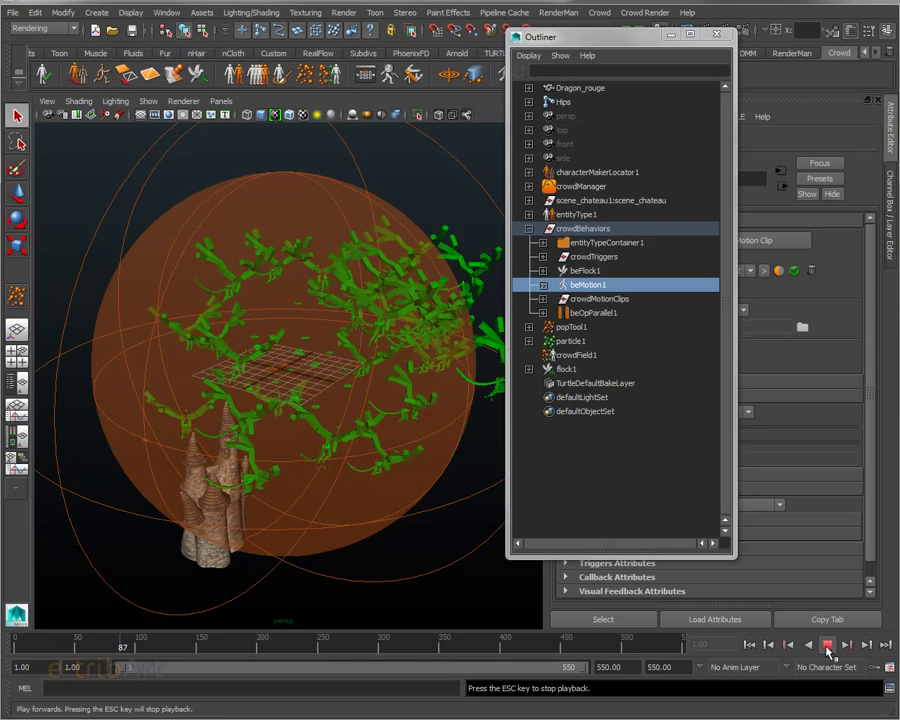
{"action": "left_click", "coordinate": [827, 647]}
{"action": "left_click_drag", "start_coordinate": [380, 470], "coordinate": [193, 475], "text": "alt"}
{"action": "left_click_drag", "start_coordinate": [346, 476], "coordinate": [455, 467], "text": "alt"}
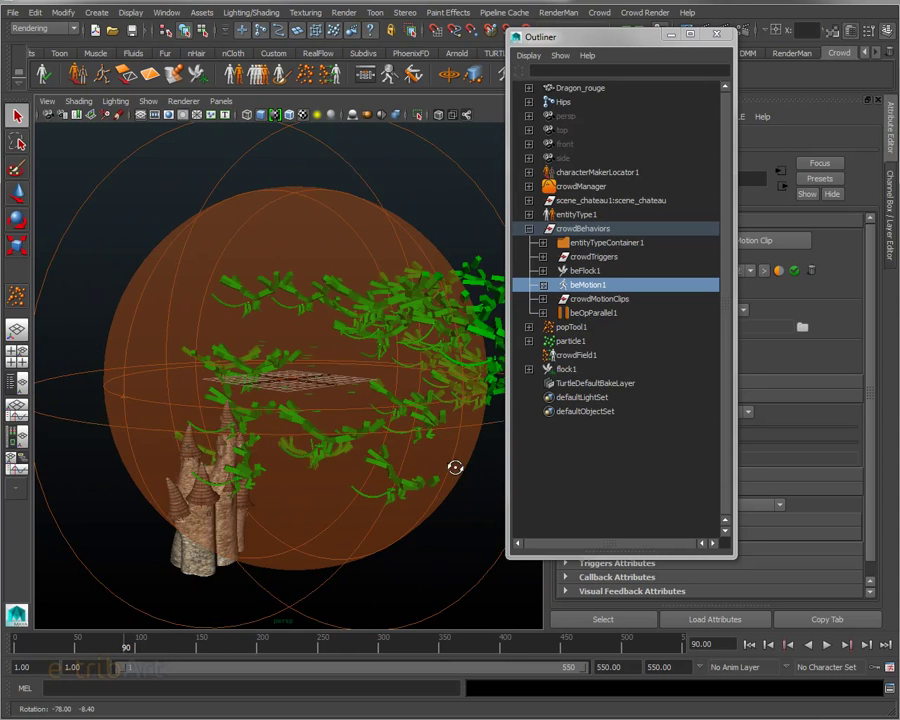
Rewind and replay the simulation up to about frame 164, viewing the flock's flight from a level angle.
{"action": "left_click", "coordinate": [749, 644]}
{"action": "left_click", "coordinate": [827, 645]}
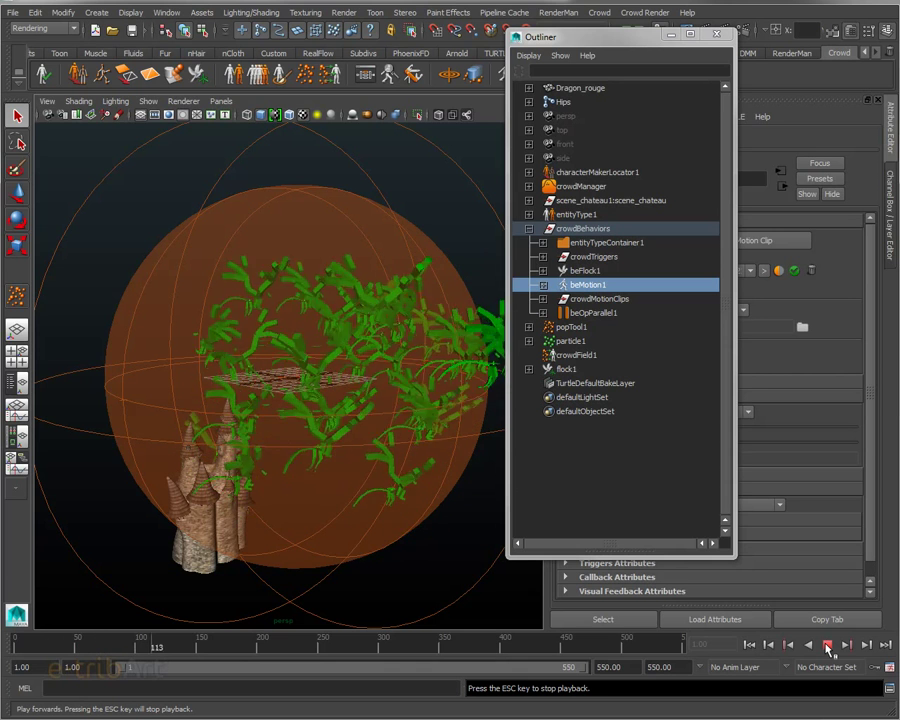
{"action": "key", "text": "Escape"}
{"action": "left_click_drag", "start_coordinate": [293, 441], "coordinate": [311, 418], "text": "alt"}
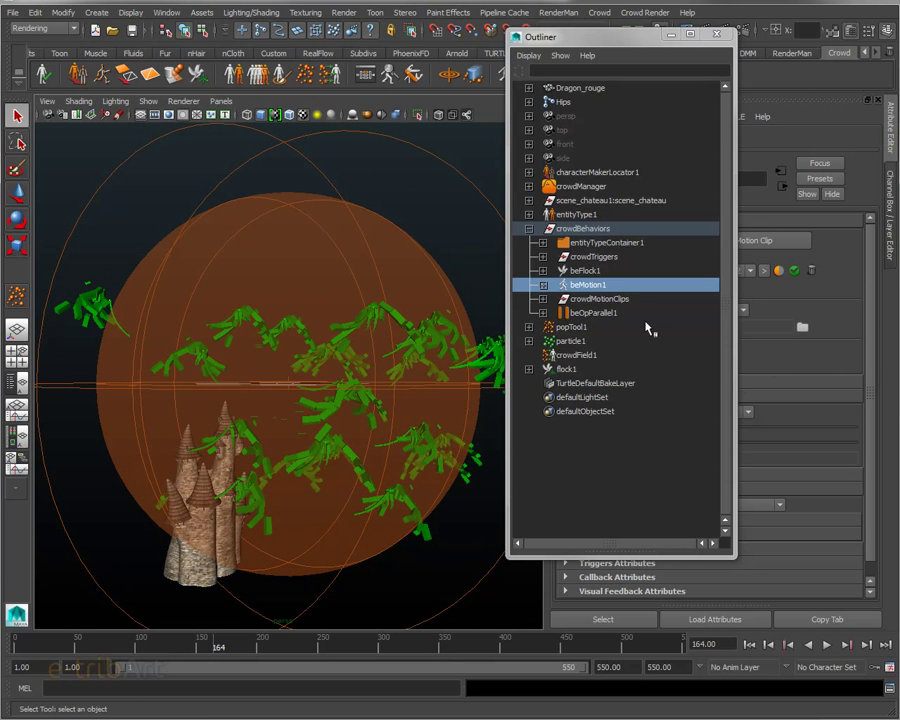
Select entityType1 and review its character and display attributes.
{"action": "left_click_drag", "start_coordinate": [600, 36], "coordinate": [428, 54]}
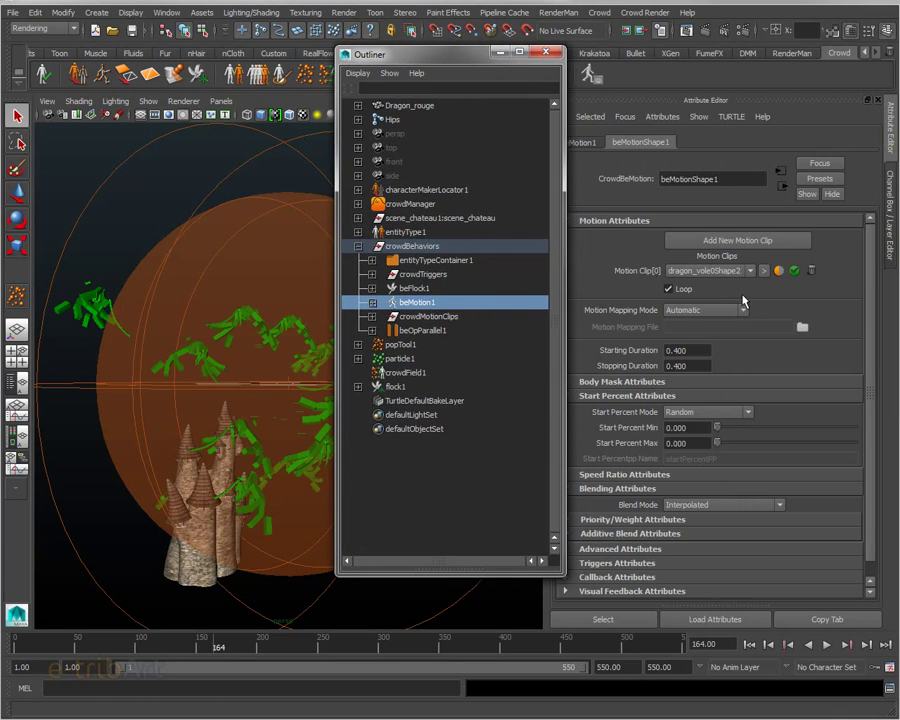
{"action": "left_click", "coordinate": [405, 231]}
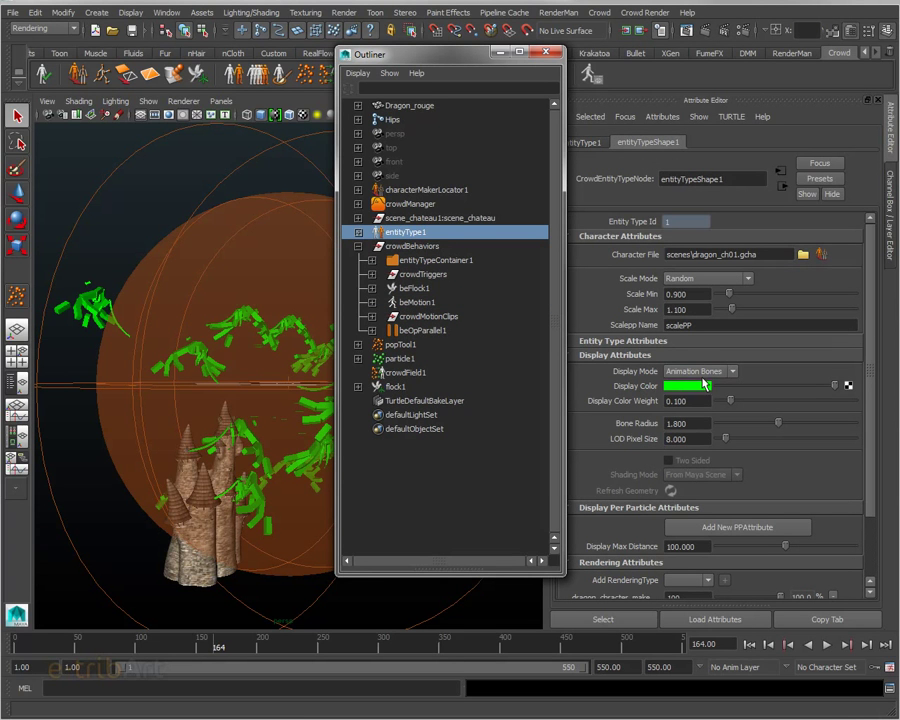
{"action": "left_click_drag", "start_coordinate": [400, 54], "coordinate": [508, 68]}
Continue the playback to about frame 226 and inspect the dragons' flight around the castle from higher viewpoints.
{"action": "left_click_drag", "start_coordinate": [290, 280], "coordinate": [261, 394], "text": "alt"}
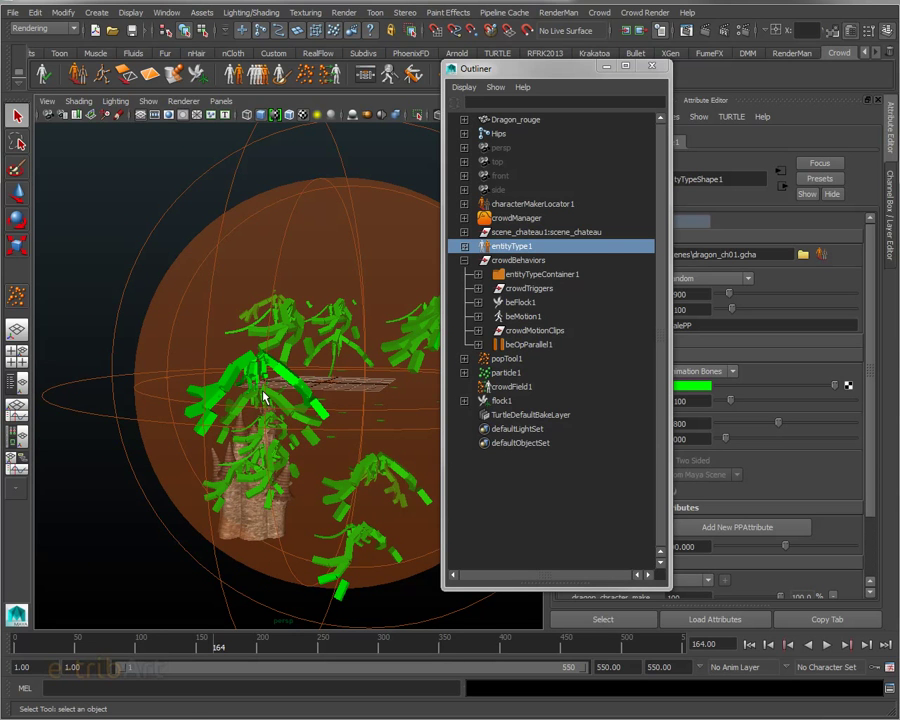
{"action": "left_click", "coordinate": [827, 646]}
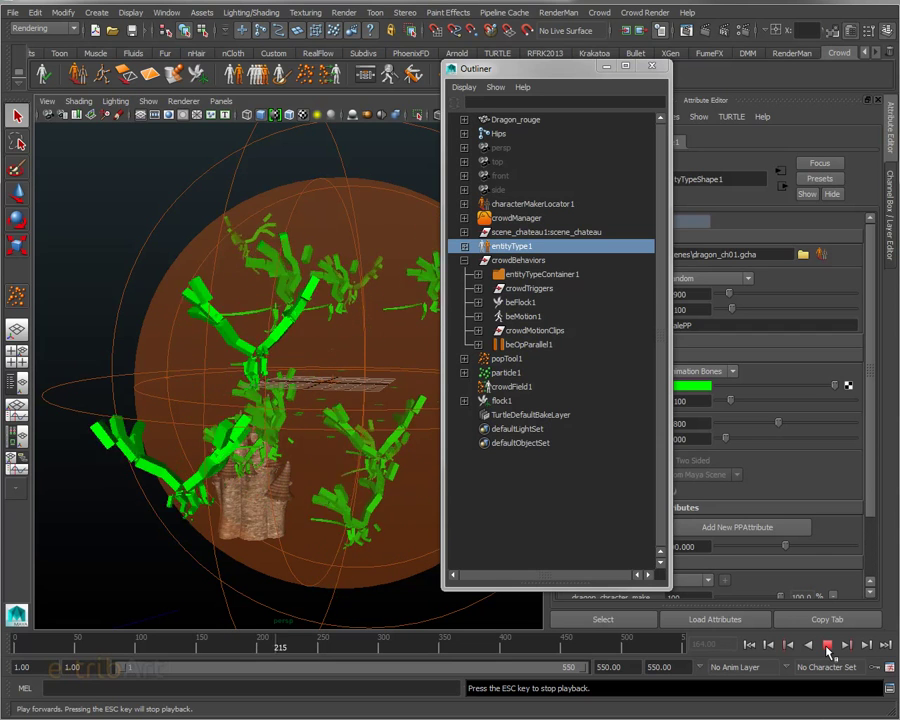
{"action": "left_click", "coordinate": [827, 646]}
{"action": "left_click_drag", "start_coordinate": [245, 576], "coordinate": [281, 599], "text": "alt"}
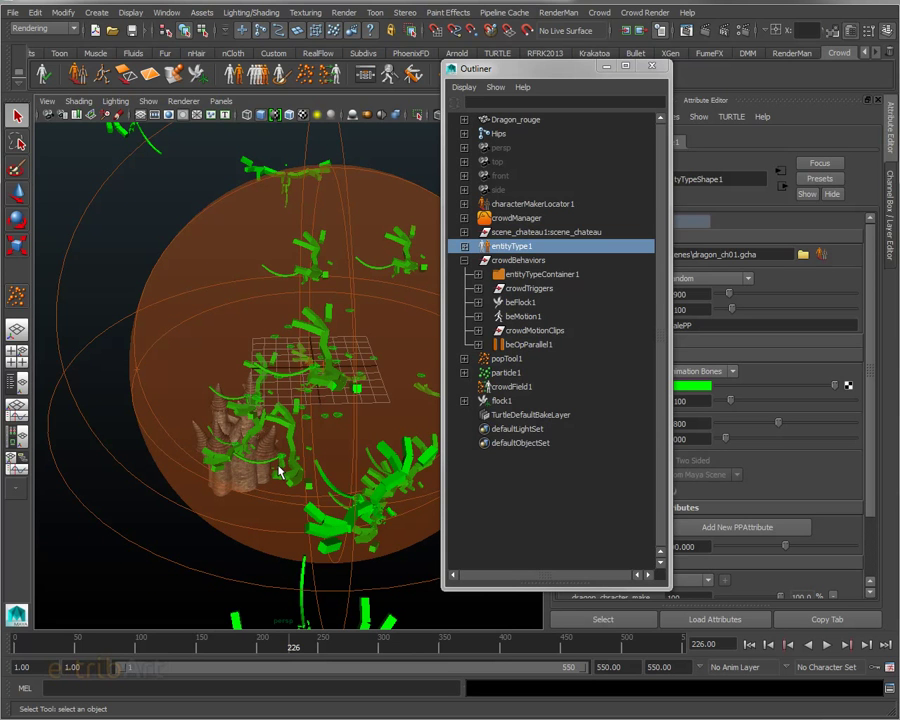
{"action": "mouse_move", "coordinate": [275, 396]}
{"action": "left_mouse_down", "text": "alt"}
{"action": "mouse_move", "coordinate": [350, 380]}
{"action": "mouse_move", "coordinate": [245, 389]}
{"action": "mouse_move", "coordinate": [257, 402]}
{"action": "mouse_move", "coordinate": [315, 384]}
{"action": "mouse_move", "coordinate": [291, 405]}
{"action": "left_mouse_up", "text": "alt"}
Set entityType1's display mode to Render Previz and view the dragon geometry around the castle.
{"action": "left_click_drag", "start_coordinate": [538, 74], "coordinate": [445, 72]}
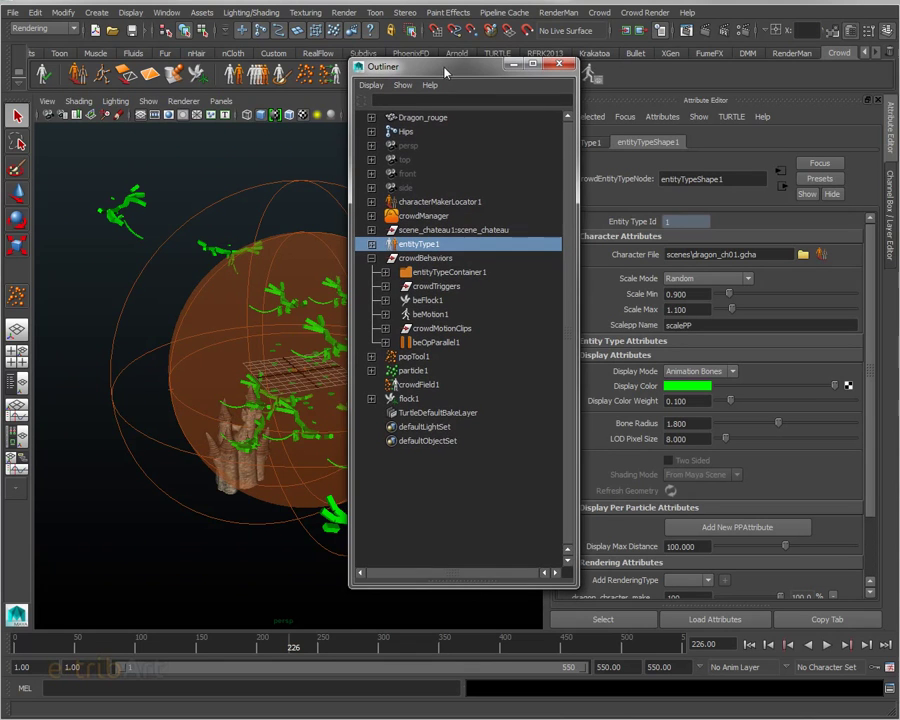
{"action": "left_click", "coordinate": [699, 372]}
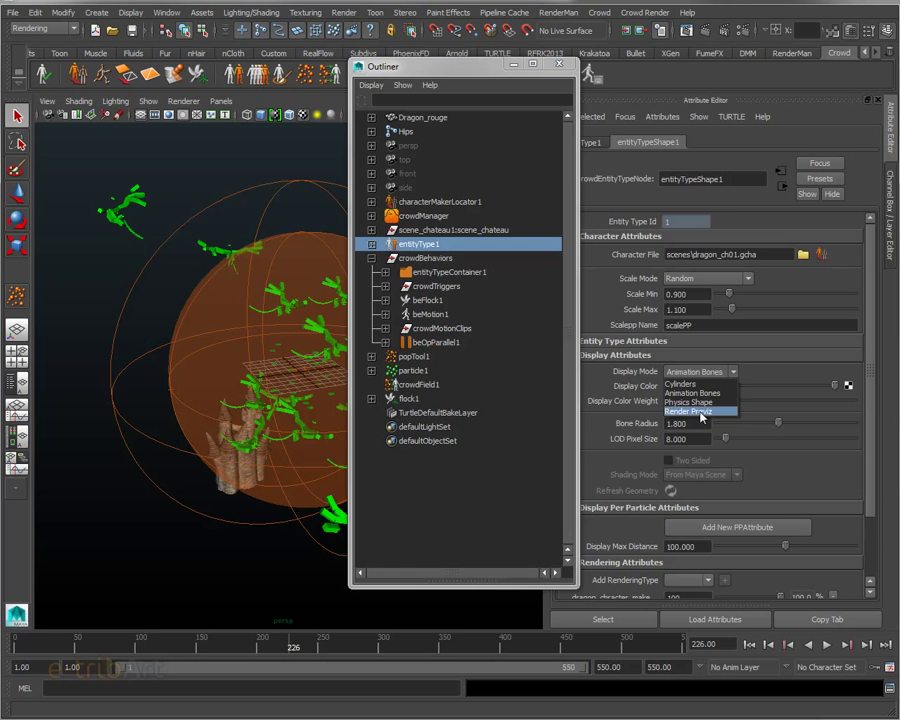
{"action": "left_click", "coordinate": [701, 412]}
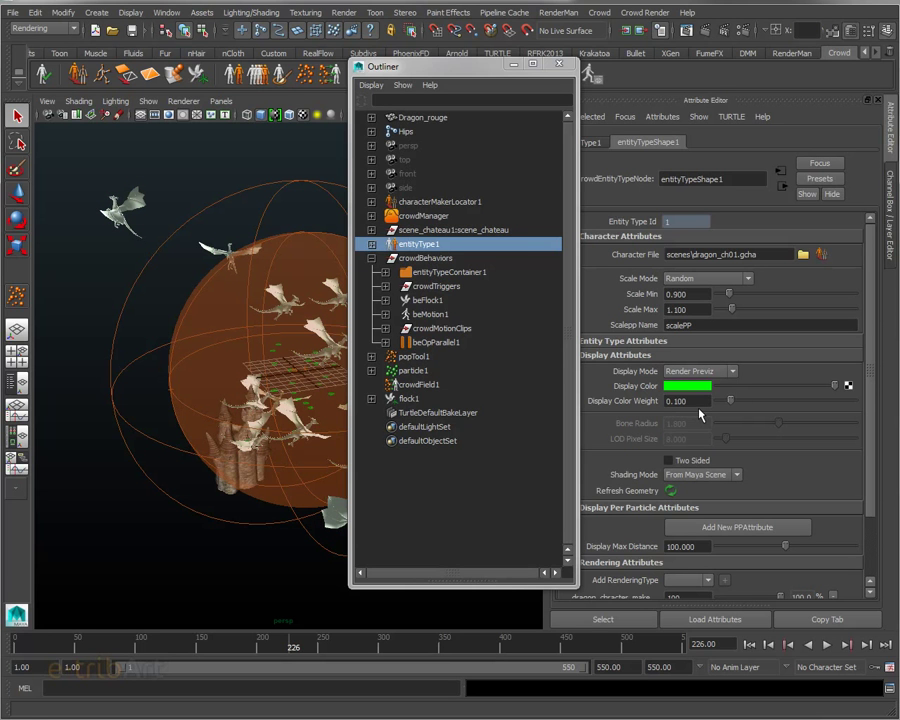
{"action": "left_click_drag", "start_coordinate": [403, 70], "coordinate": [453, 27]}
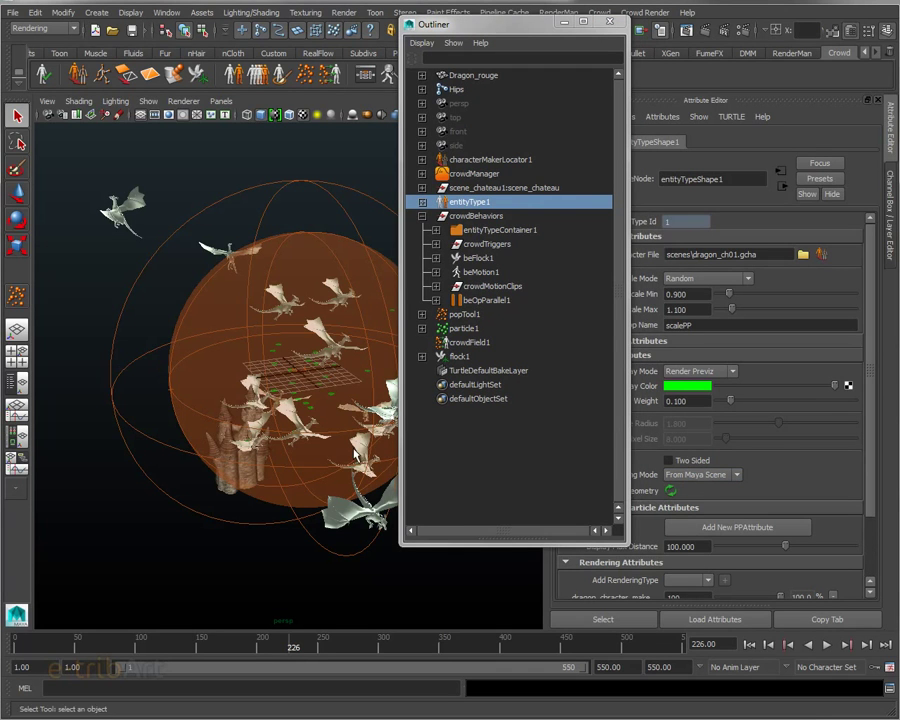
{"action": "left_click_drag", "start_coordinate": [476, 27], "coordinate": [419, 33]}
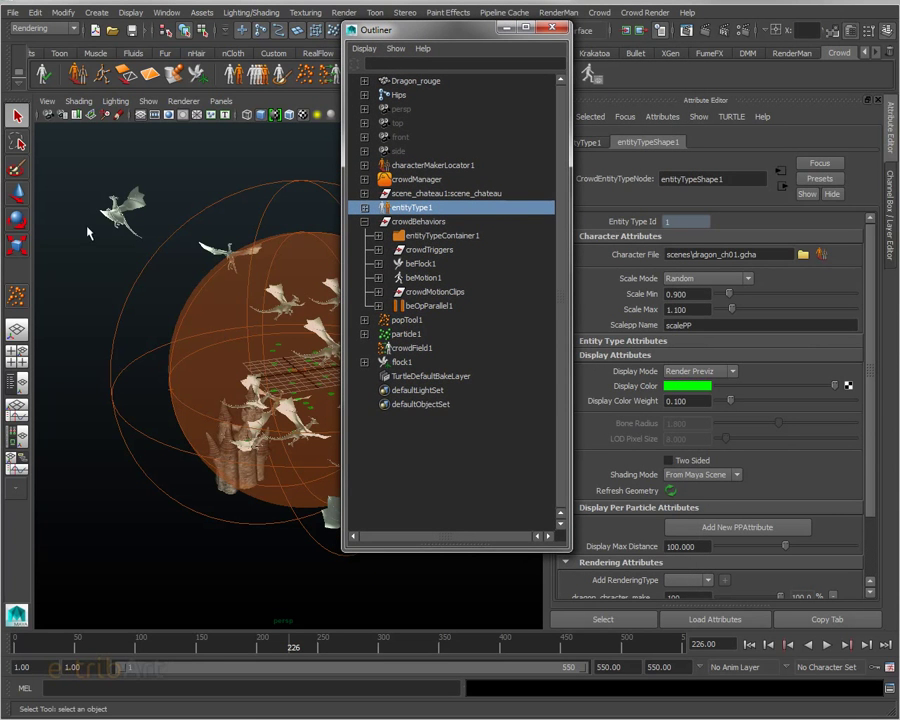
Switch entityType1's shading mode to From FBX and back to From Maya Scene, and examine the dragons' shading.
{"action": "left_click", "coordinate": [697, 475]}
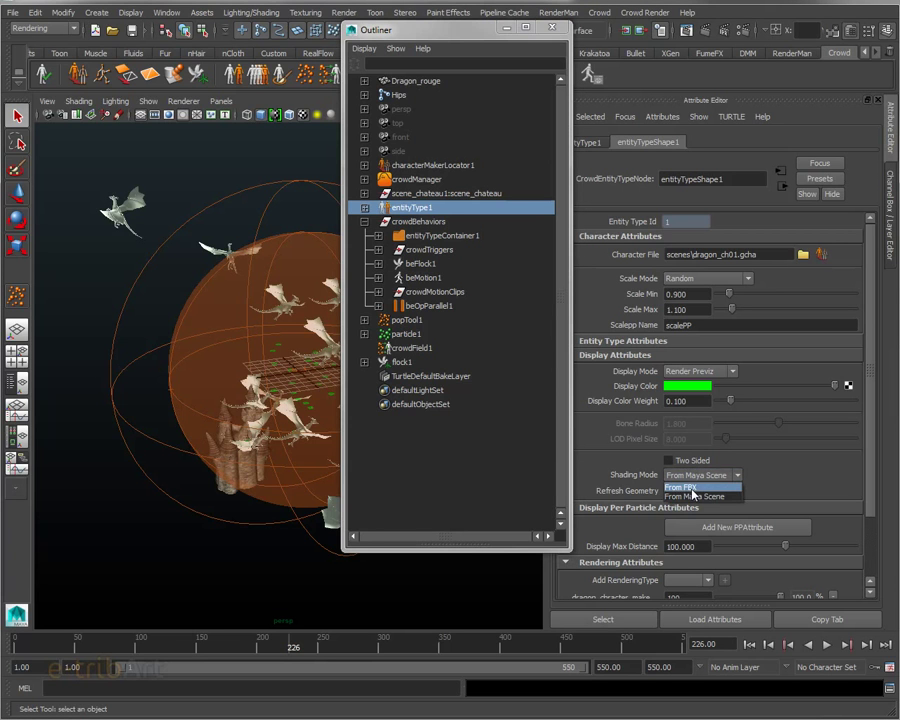
{"action": "left_click", "coordinate": [690, 488]}
{"action": "left_click", "coordinate": [692, 474]}
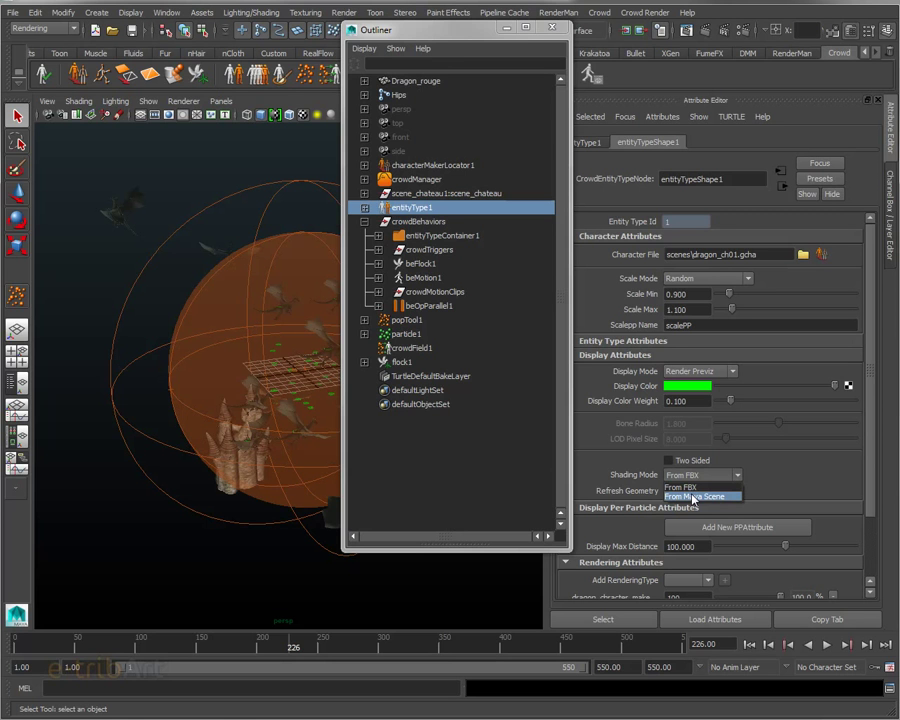
{"action": "left_click", "coordinate": [693, 497]}
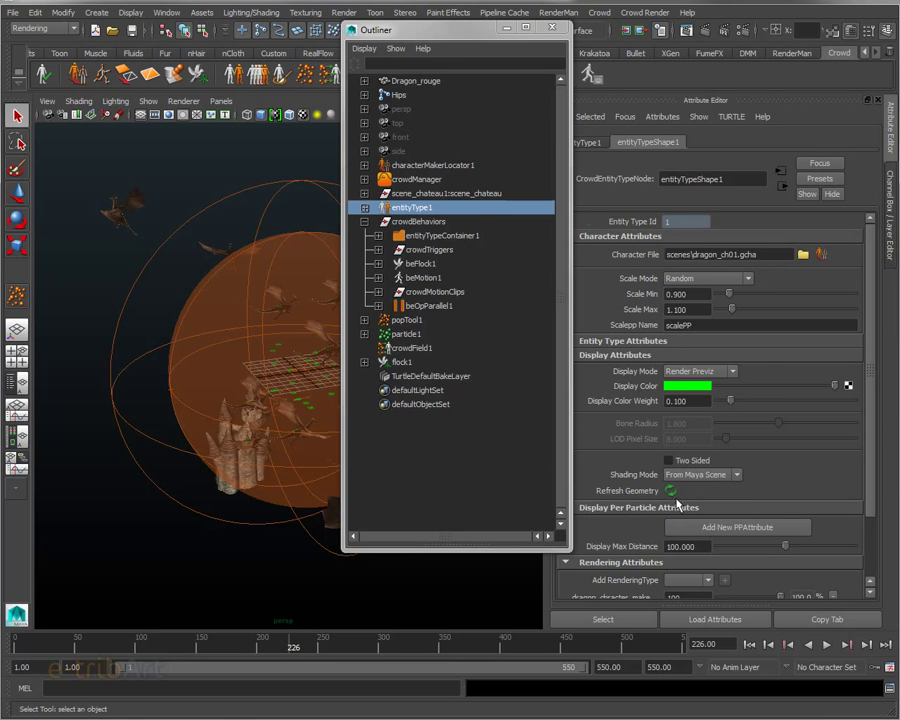
{"action": "left_click_drag", "start_coordinate": [455, 30], "coordinate": [641, 52]}
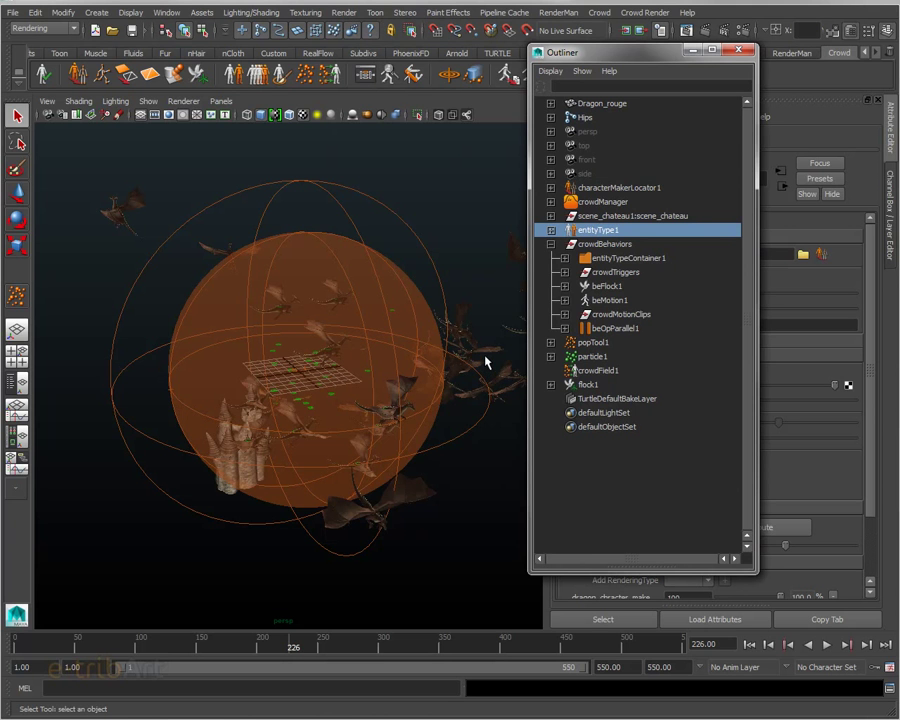
{"action": "left_click_drag", "start_coordinate": [432, 404], "coordinate": [326, 380], "text": "alt"}
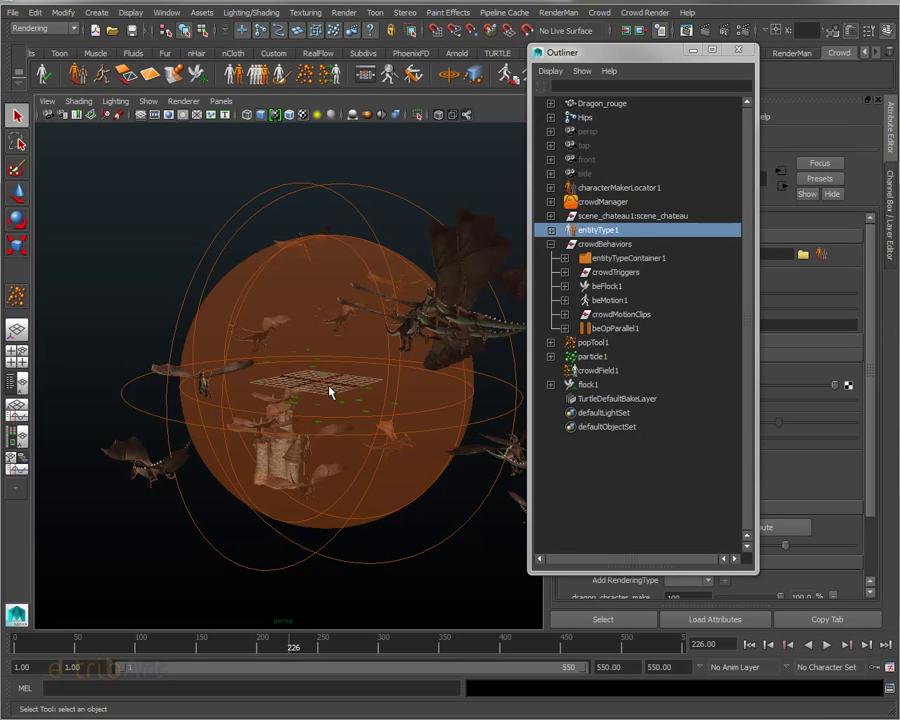
{"action": "left_click", "coordinate": [738, 49]}
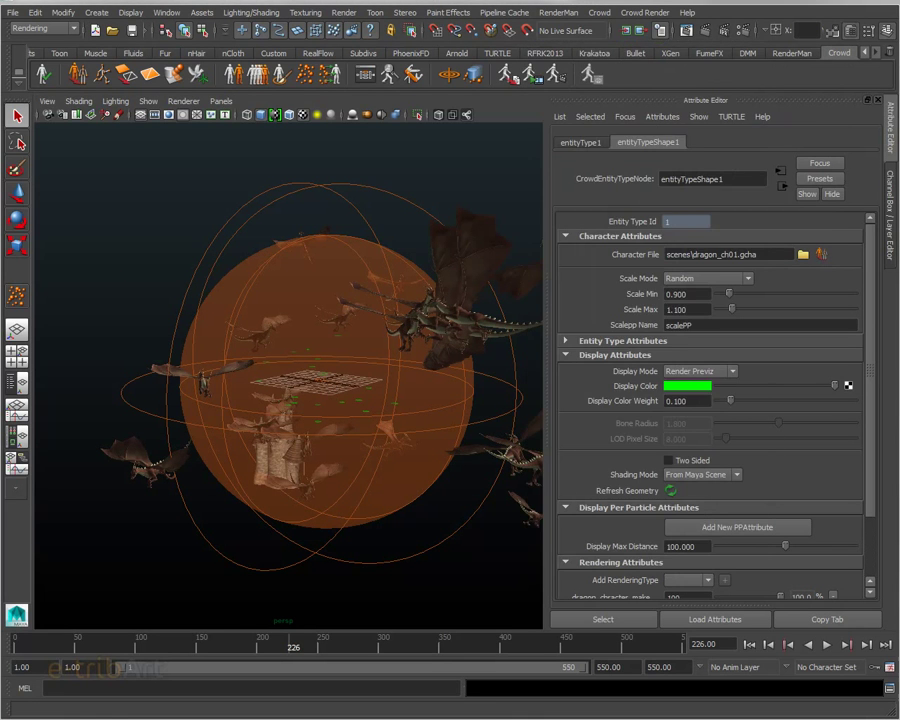
{"action": "left_click", "coordinate": [645, 13]}
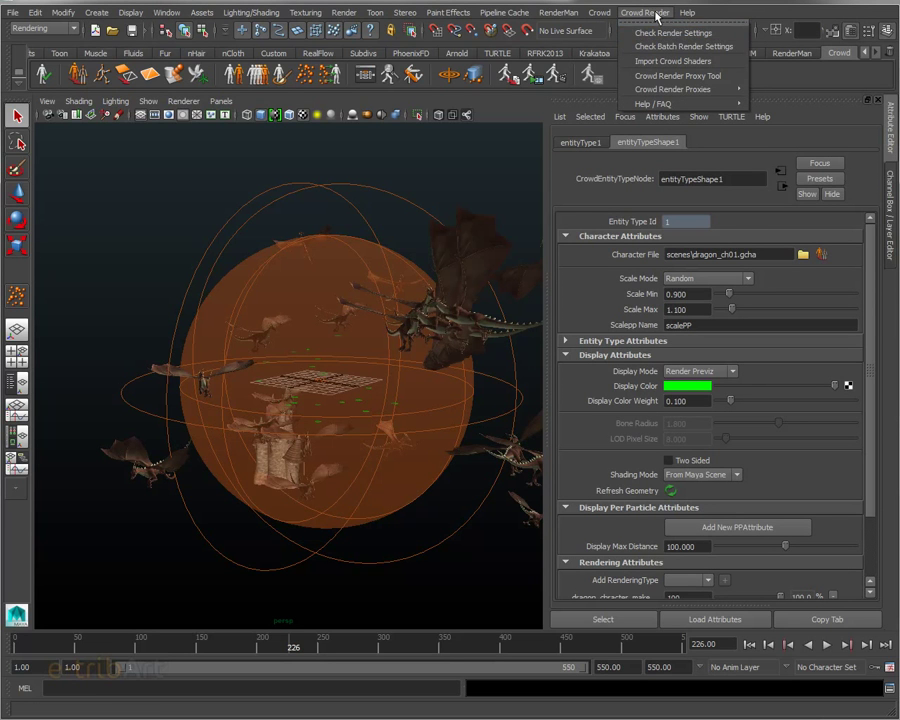
{"action": "left_click", "coordinate": [521, 112]}
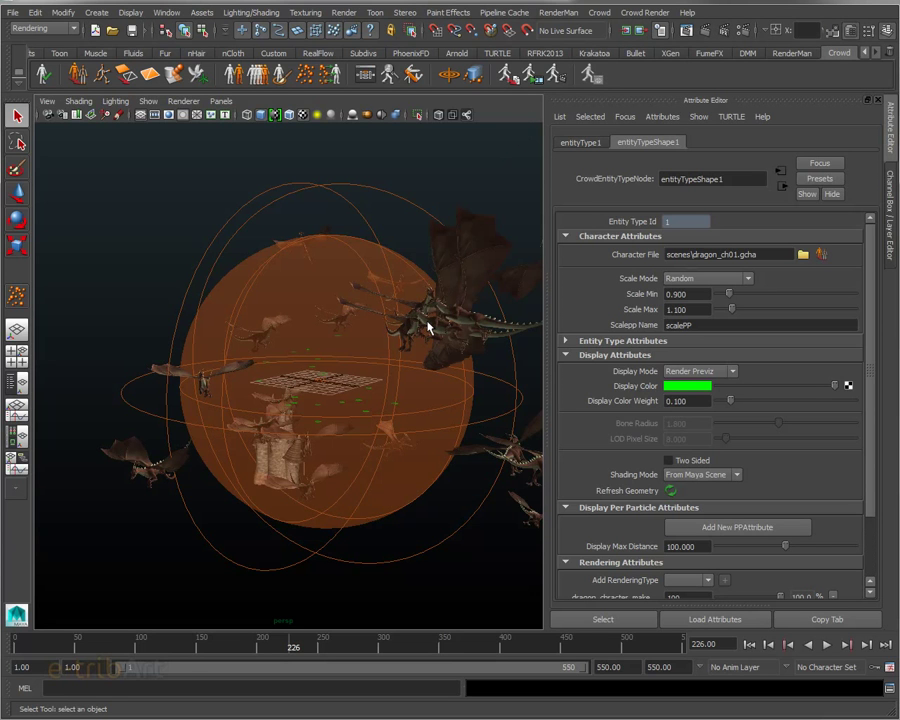
Add the population tool sphere and the flock locator to the hidden display layer layer2.
{"action": "mouse_move", "coordinate": [428, 325]}
{"action": "left_mouse_down", "text": "alt"}
{"action": "mouse_move", "coordinate": [585, 342]}
{"action": "mouse_move", "coordinate": [388, 346]}
{"action": "mouse_move", "coordinate": [406, 334]}
{"action": "mouse_move", "coordinate": [422, 336]}
{"action": "mouse_move", "coordinate": [420, 347]}
{"action": "left_mouse_up", "text": "alt"}
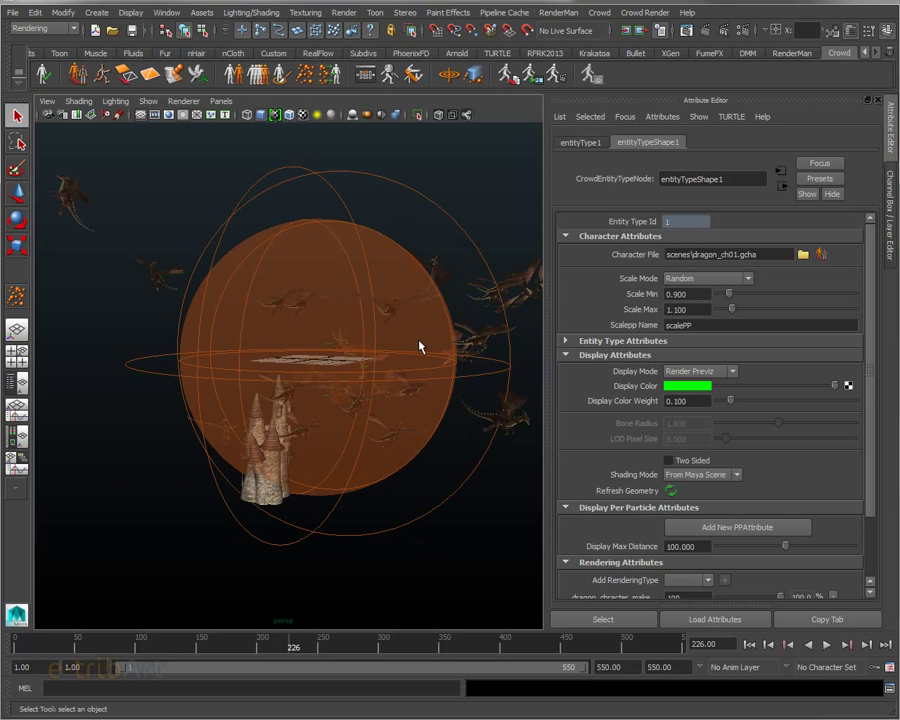
{"action": "left_click", "coordinate": [389, 256]}
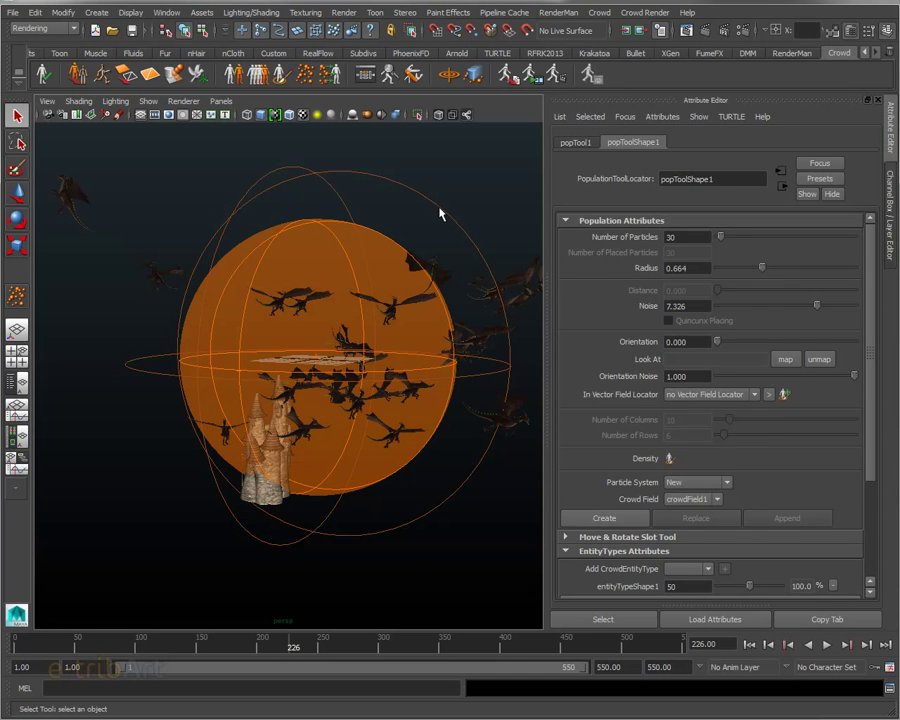
{"action": "left_click", "coordinate": [458, 224]}
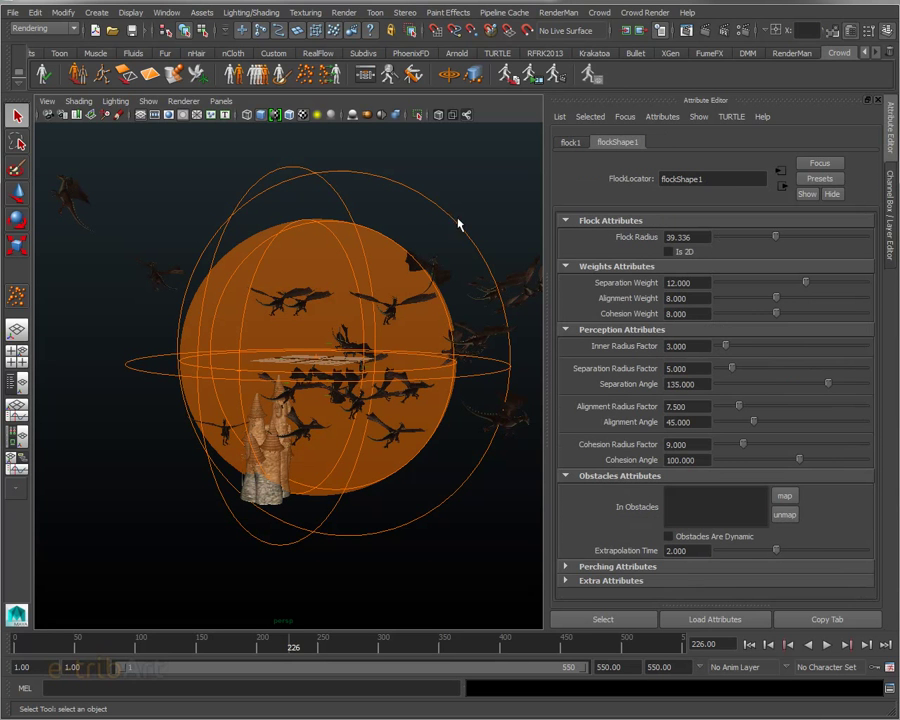
{"action": "left_click", "coordinate": [893, 200]}
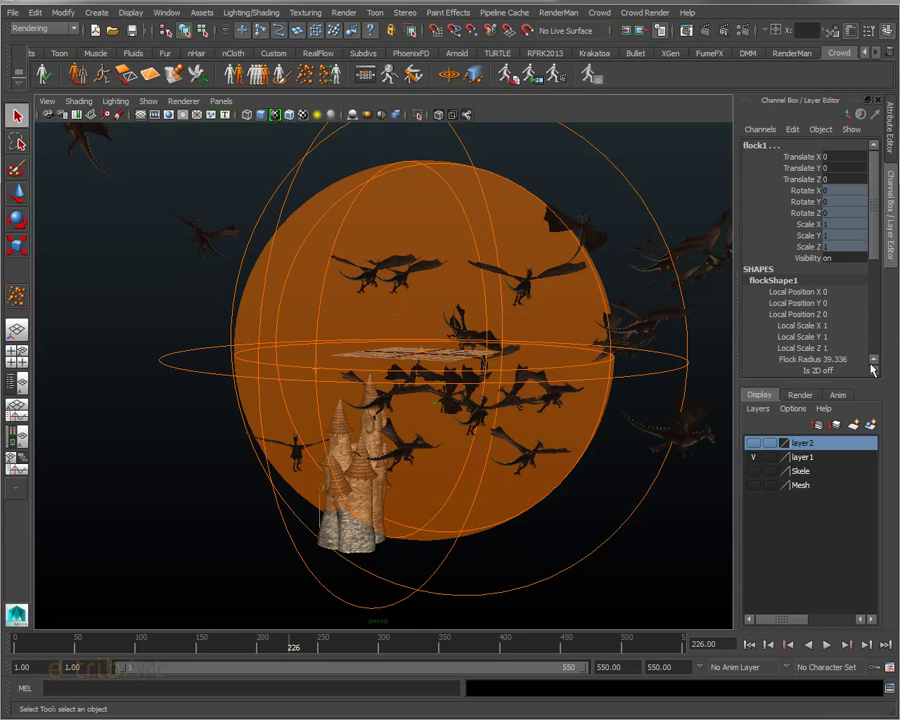
{"action": "right_click", "coordinate": [817, 450]}
{"action": "left_click", "coordinate": [820, 468]}
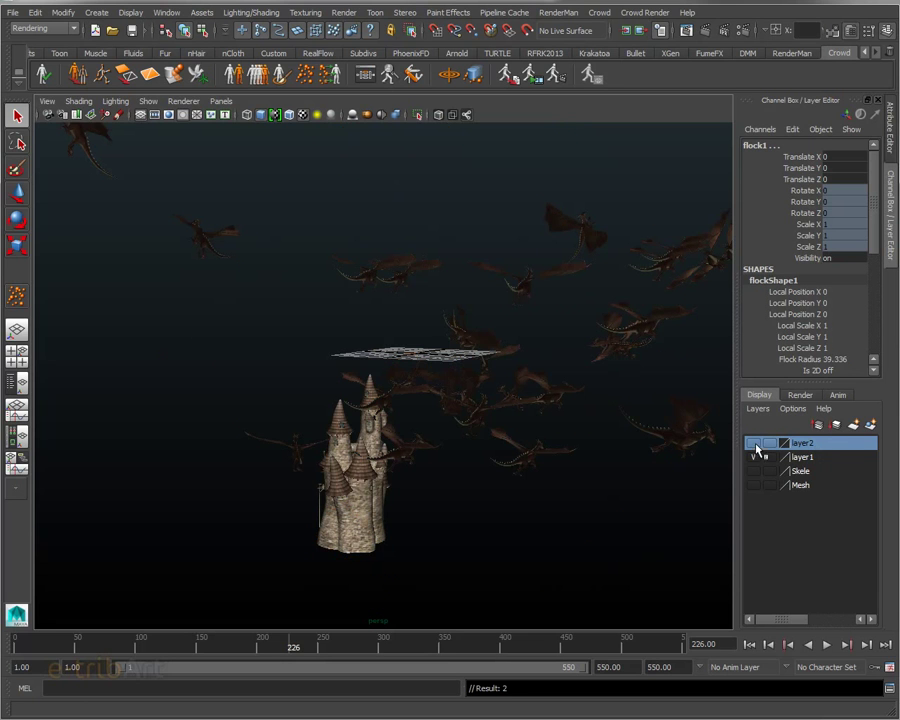
Replay the simulation from frame 1 to about frame 97, viewing the textured dragons from a level angle.
{"action": "left_click_drag", "start_coordinate": [592, 430], "coordinate": [540, 410], "text": "alt"}
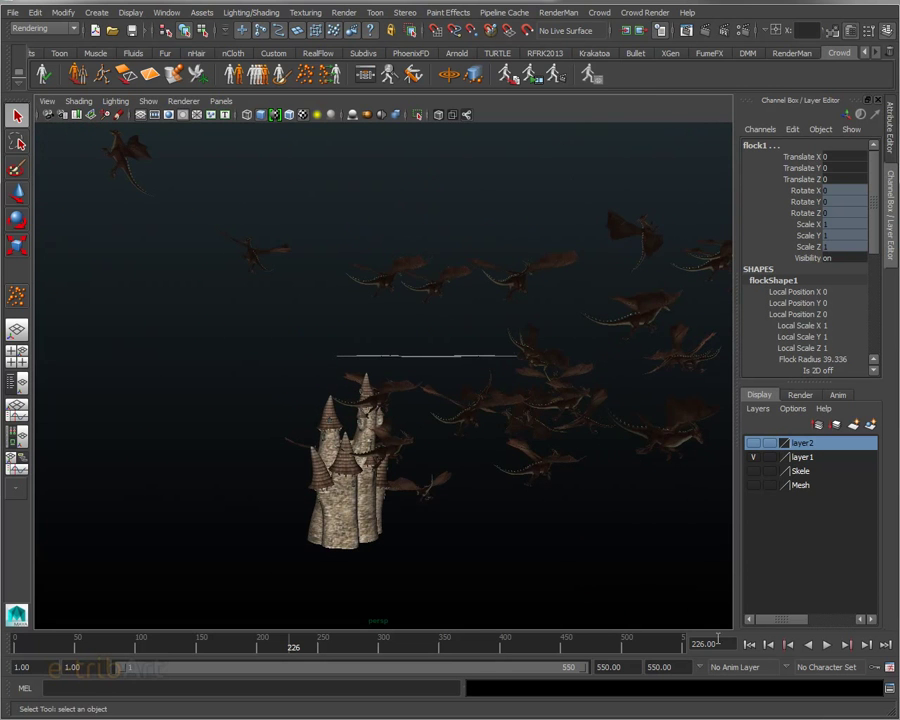
{"action": "left_click", "coordinate": [751, 646]}
{"action": "left_click", "coordinate": [826, 646]}
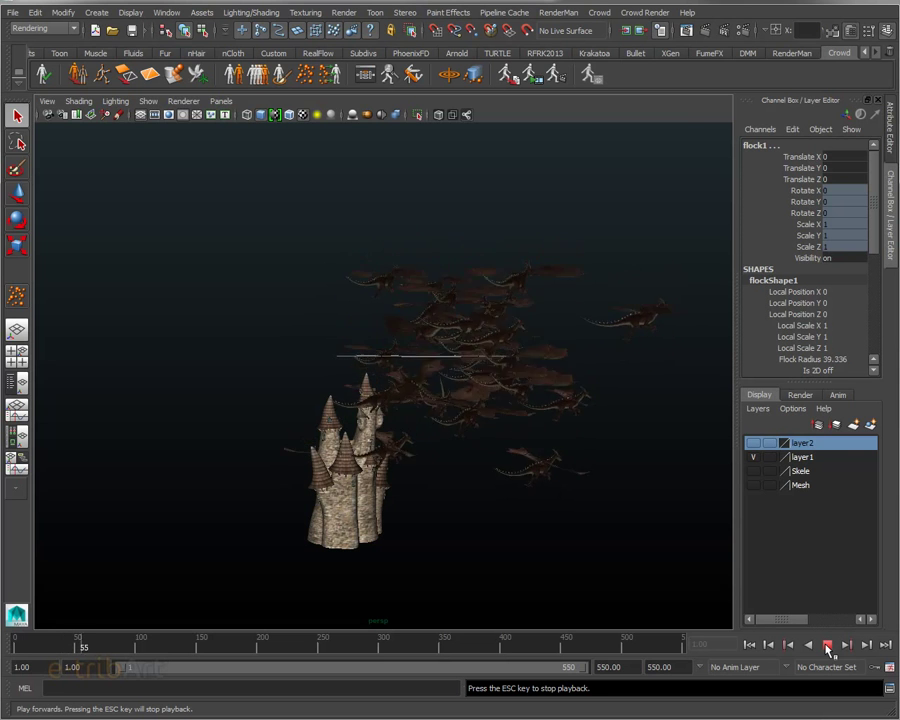
{"action": "left_click", "coordinate": [826, 646]}
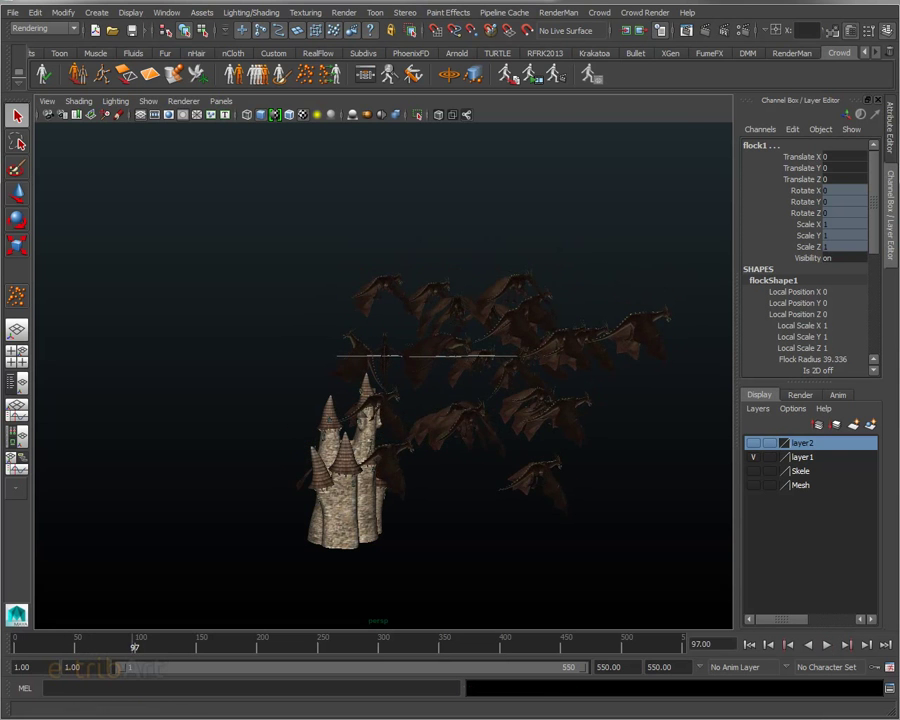
Select the beFlock1 behavior and review its mass, force and speed attributes.
{"action": "left_click_drag", "start_coordinate": [158, 138], "coordinate": [128, 84]}
{"action": "left_click_drag", "start_coordinate": [325, 403], "coordinate": [372, 393], "text": "alt"}
{"action": "left_click", "coordinate": [119, 318]}
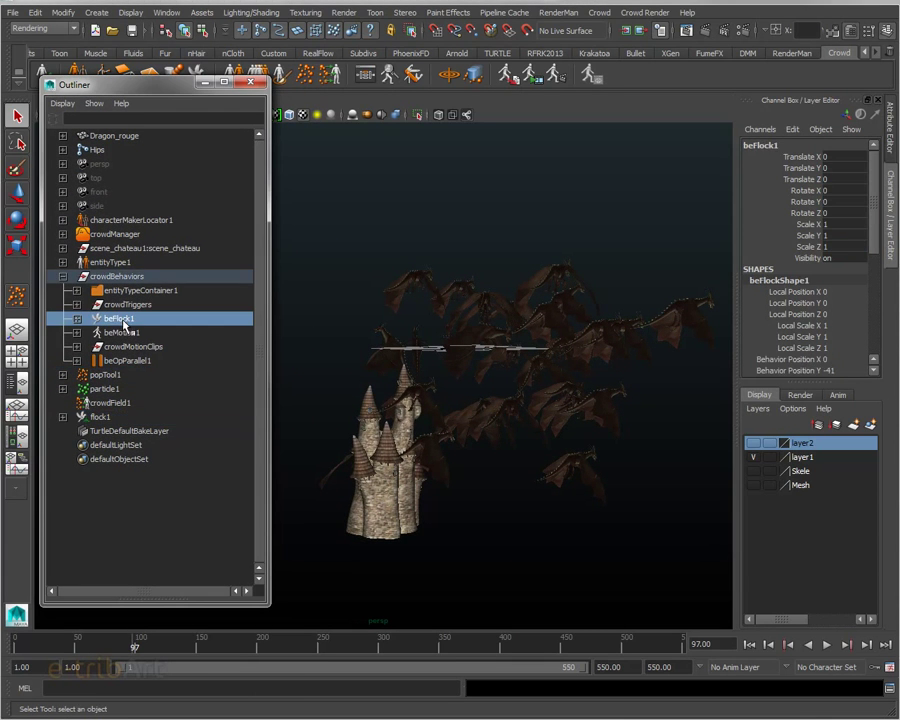
{"action": "key", "text": "ctrl+a"}
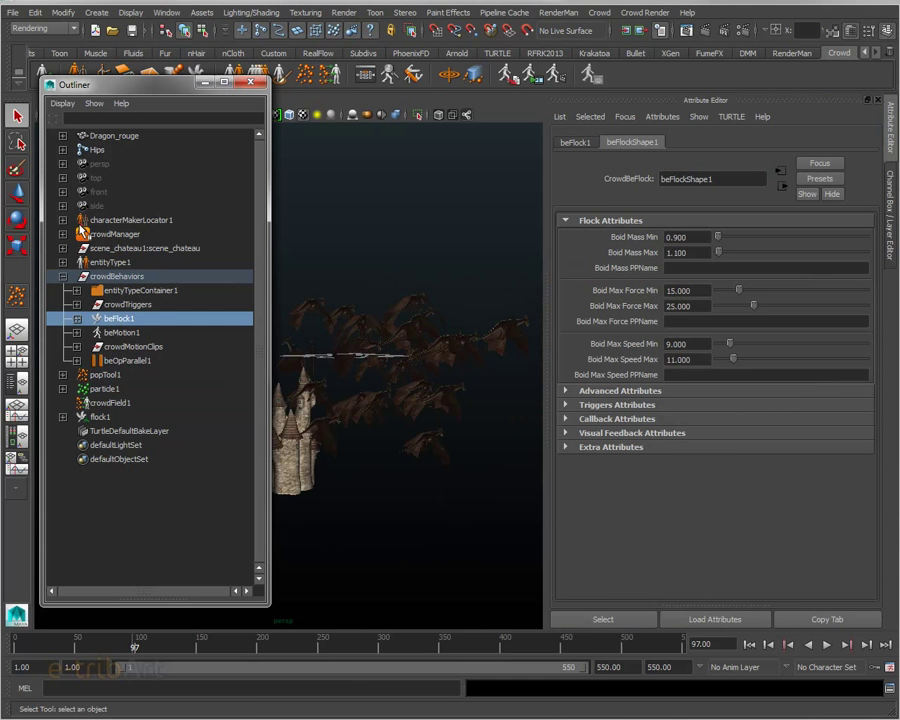
{"action": "left_click", "coordinate": [250, 83]}
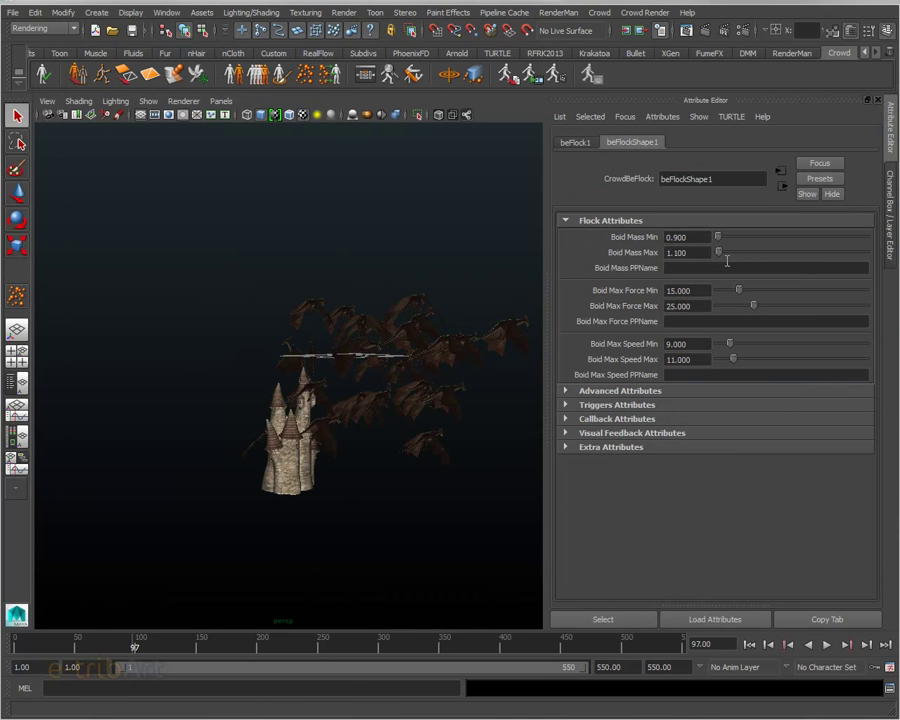
Show the flock1 locator's attributes and set its Alignment Weight to 0.994.
{"action": "left_click_drag", "start_coordinate": [544, 282], "coordinate": [584, 296]}
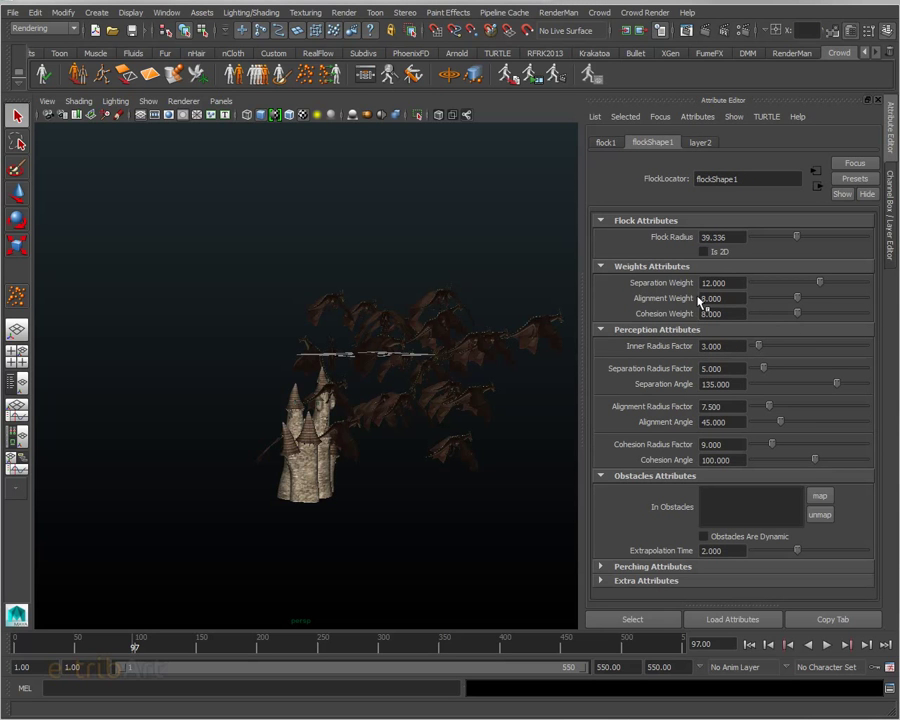
{"action": "left_click_drag", "start_coordinate": [454, 378], "coordinate": [456, 414], "text": "alt"}
{"action": "scroll", "coordinate": [412, 382], "scroll_direction": "up", "scroll_amount": 6}
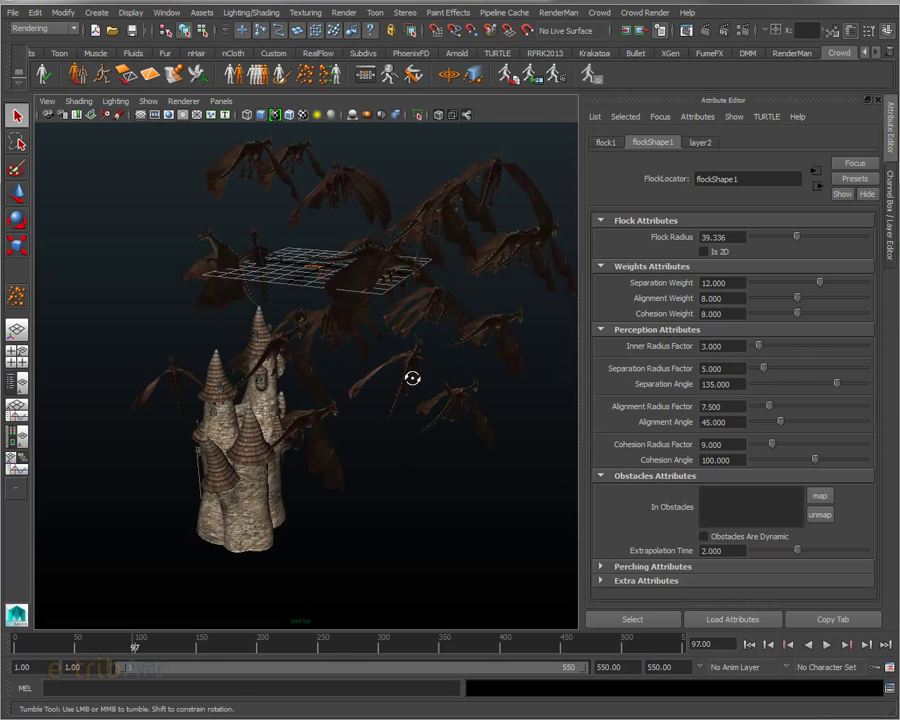
{"action": "scroll", "coordinate": [397, 360], "scroll_direction": "up", "scroll_amount": 8}
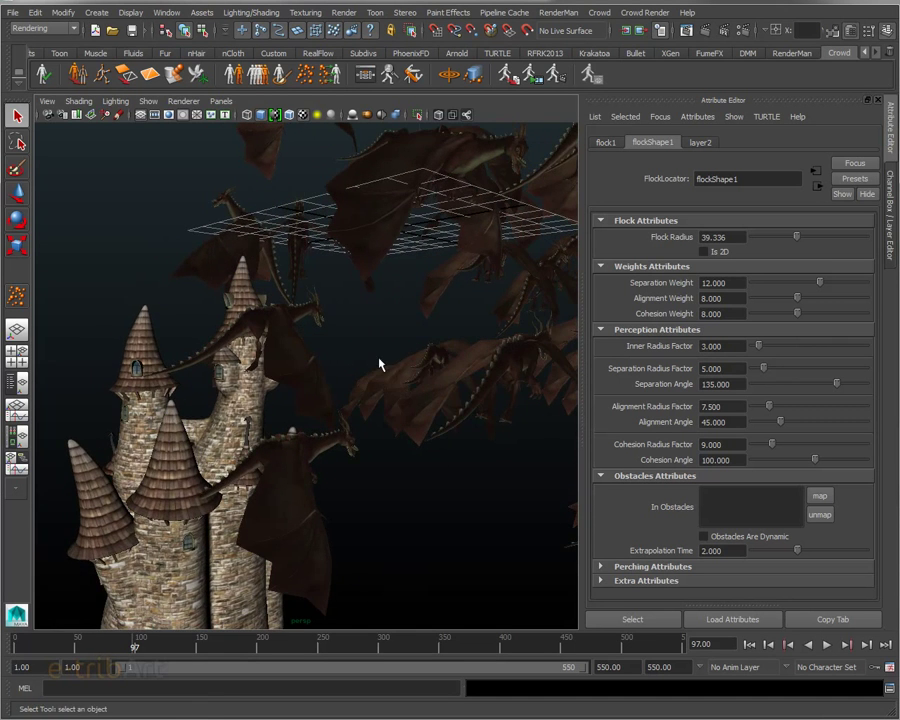
{"action": "left_click_drag", "start_coordinate": [297, 368], "coordinate": [297, 354], "text": "alt"}
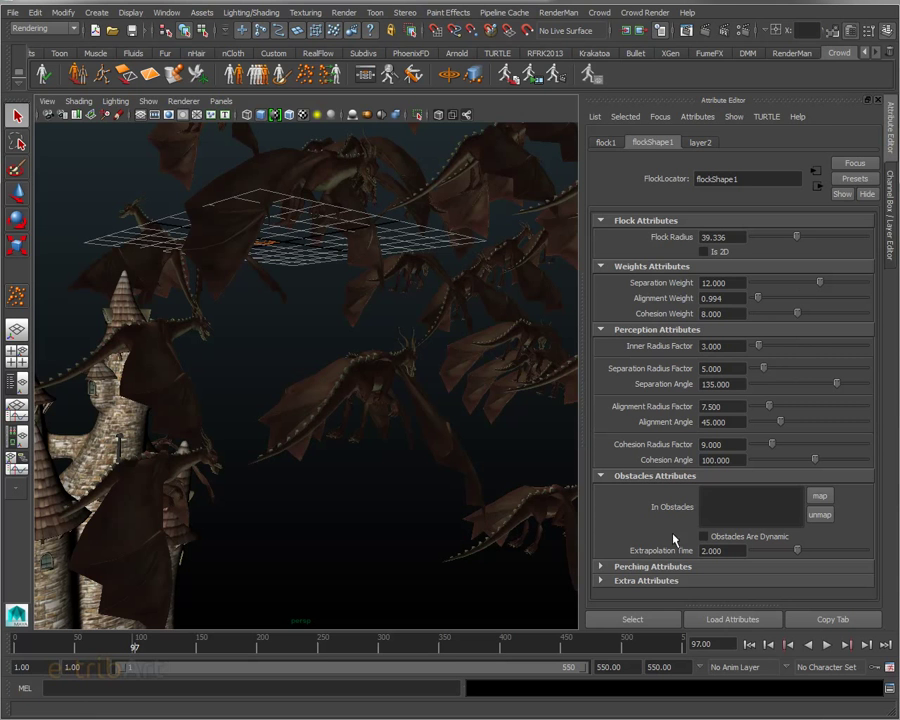
Replay the simulation from frame 1 to about frame 84 to check the flock with the reduced alignment.
{"action": "left_click", "coordinate": [752, 645]}
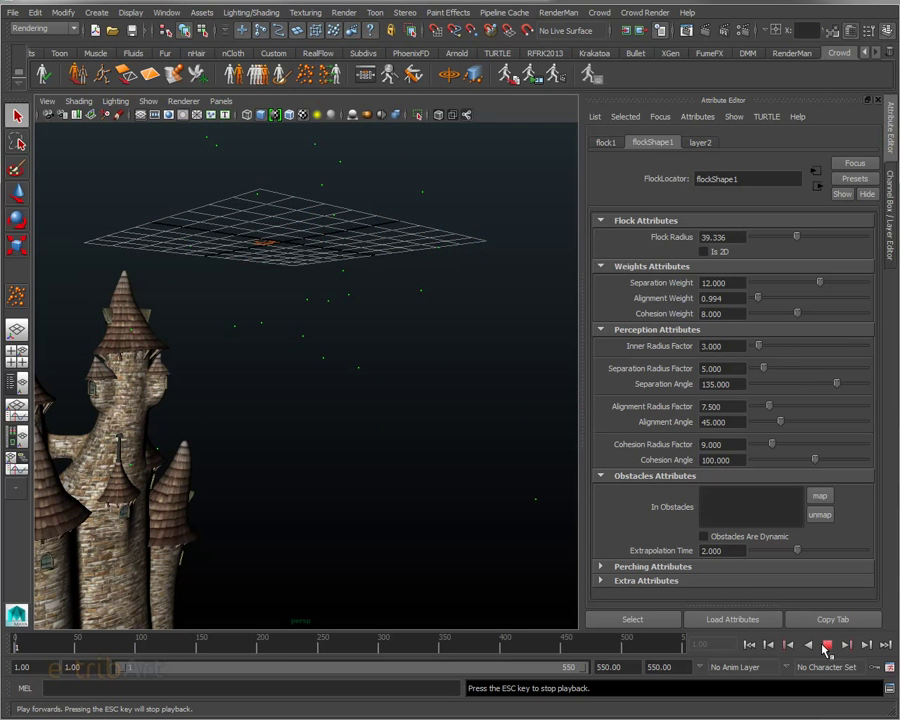
{"action": "left_click", "coordinate": [826, 645]}
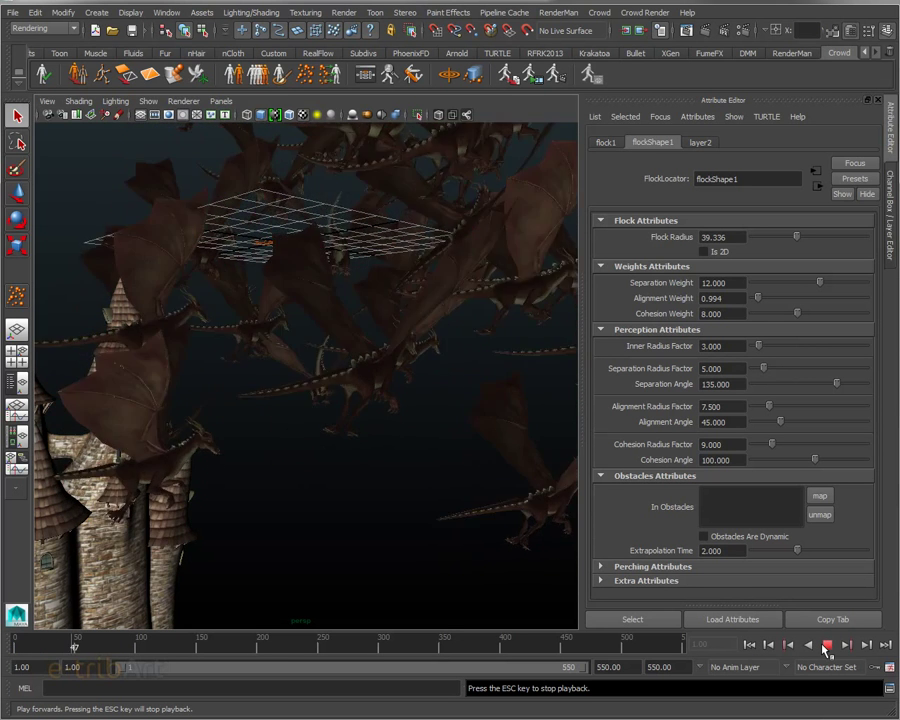
{"action": "left_click", "coordinate": [826, 645]}
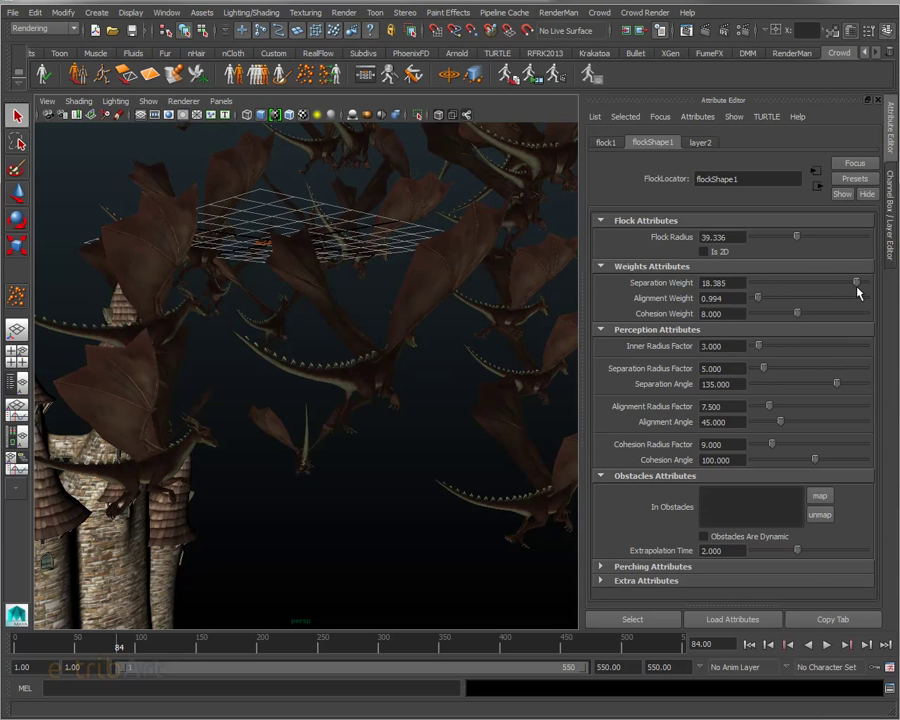
Set the flock's Separation Weight to 18.385 and replay the simulation from frame 1 to about frame 103.
{"action": "left_click", "coordinate": [826, 645]}
{"action": "left_click", "coordinate": [749, 645]}
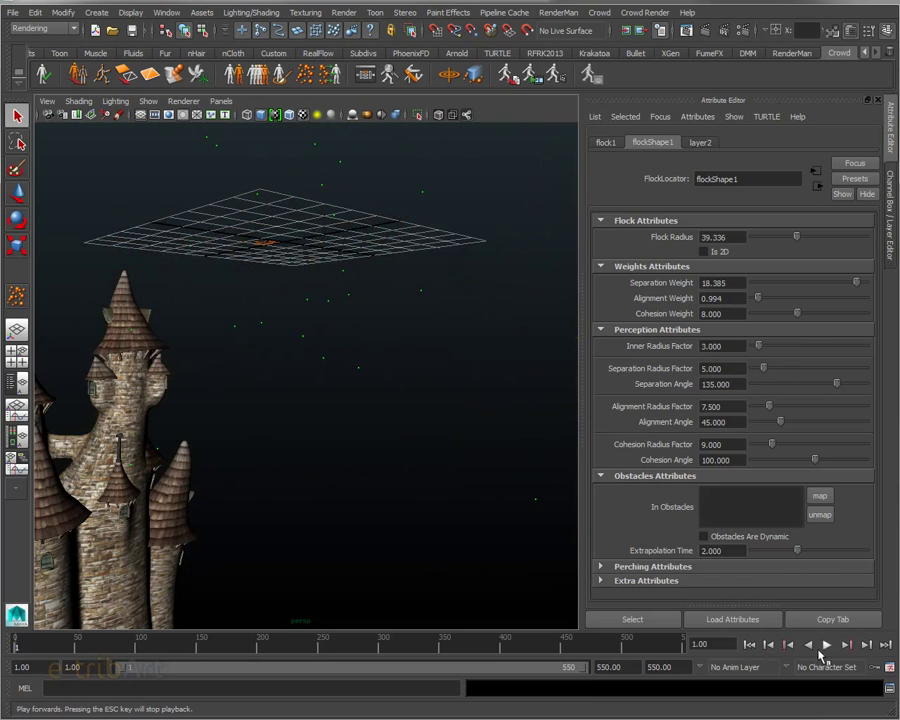
{"action": "left_click", "coordinate": [827, 646]}
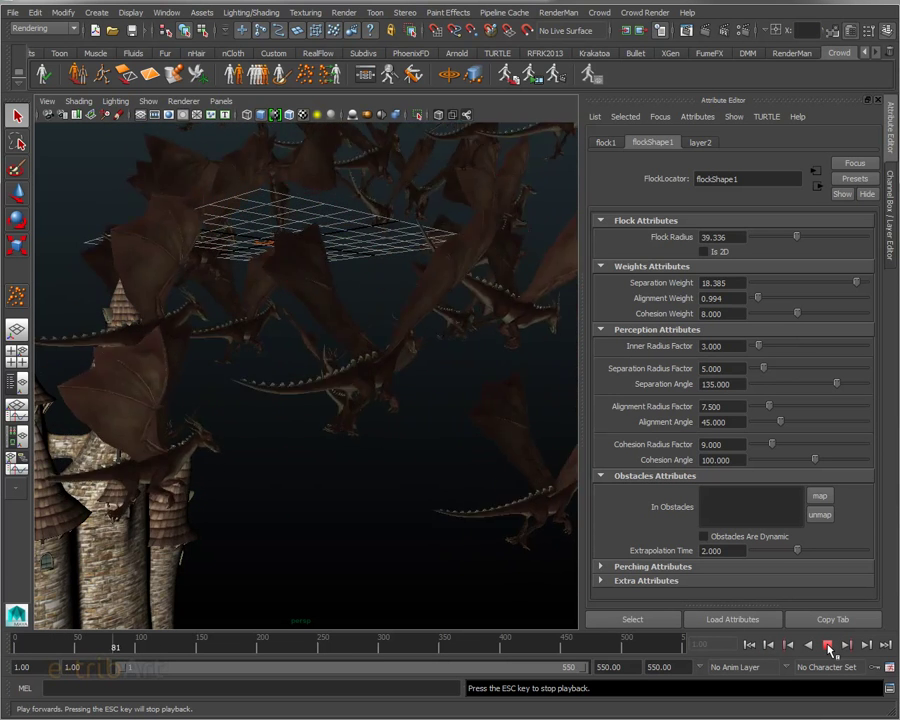
{"action": "left_click", "coordinate": [827, 647]}
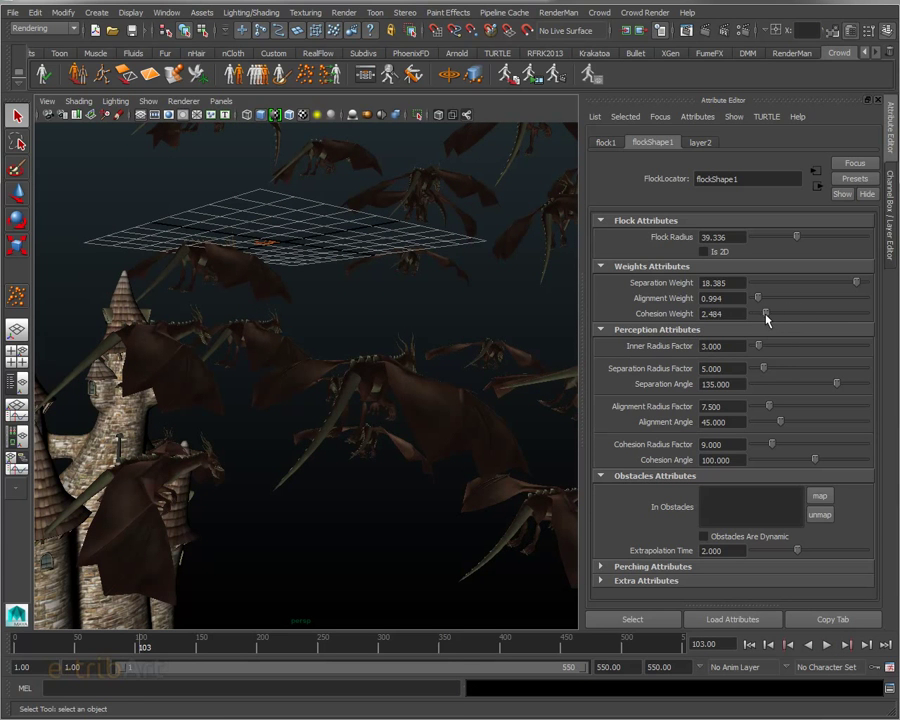
Set the flock's Cohesion Weight to 1.863 and replay the simulation from frame 1 to about frame 380.
{"action": "mouse_move", "coordinate": [398, 383]}
{"action": "left_mouse_down", "text": "alt"}
{"action": "mouse_move", "coordinate": [376, 374]}
{"action": "mouse_move", "coordinate": [395, 385]}
{"action": "left_mouse_up", "text": "alt"}
{"action": "left_click", "coordinate": [749, 645]}
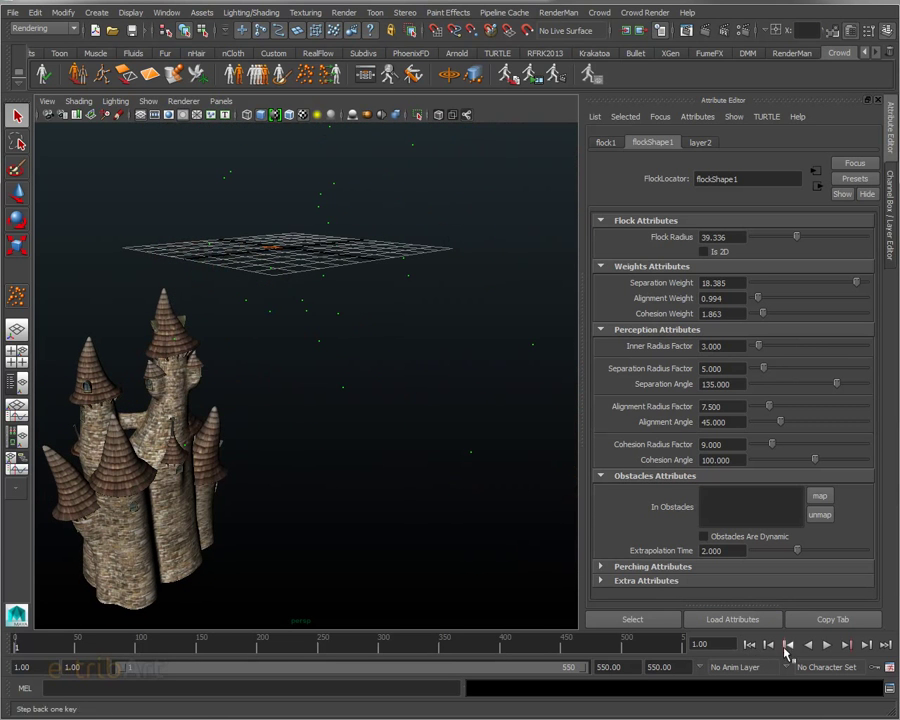
{"action": "left_click", "coordinate": [826, 645]}
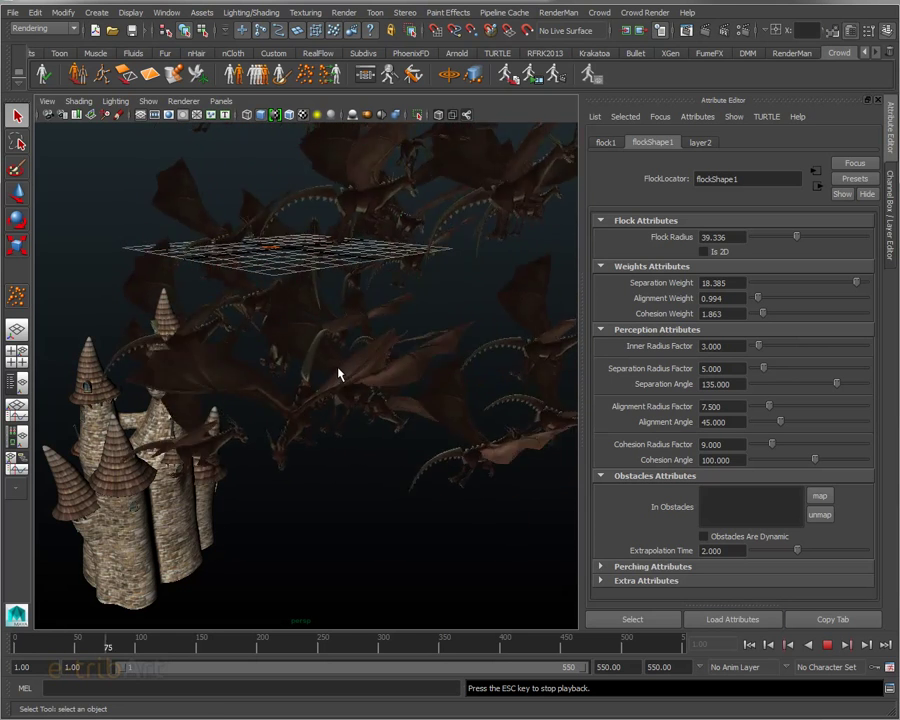
{"action": "left_click_drag", "start_coordinate": [340, 370], "coordinate": [297, 416], "text": "alt"}
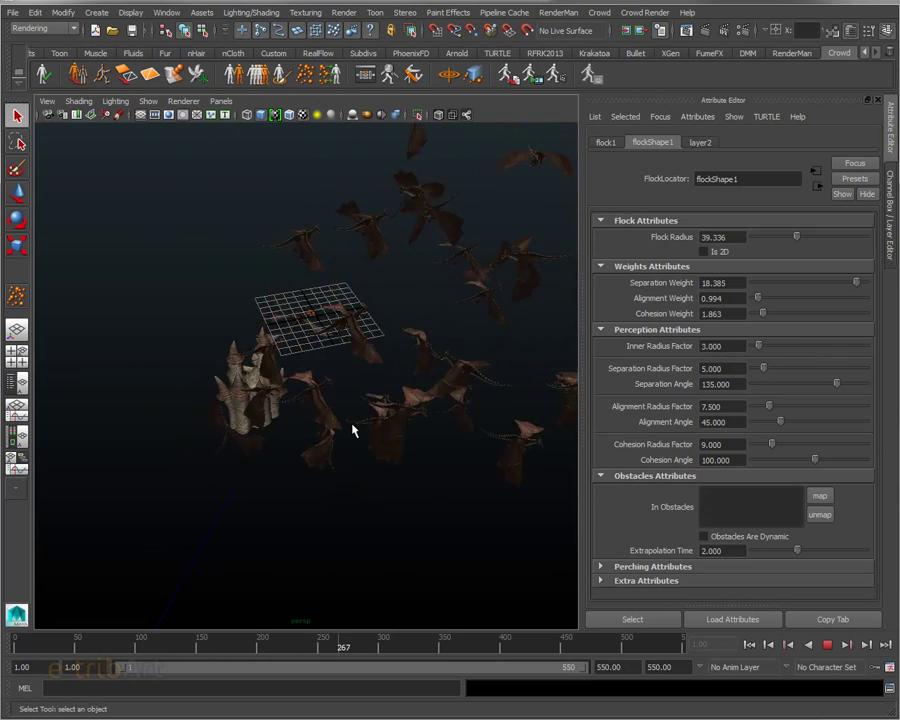
{"action": "left_click_drag", "start_coordinate": [344, 426], "coordinate": [427, 395], "text": "alt"}
{"action": "left_click_drag", "start_coordinate": [352, 408], "coordinate": [374, 416], "text": "alt"}
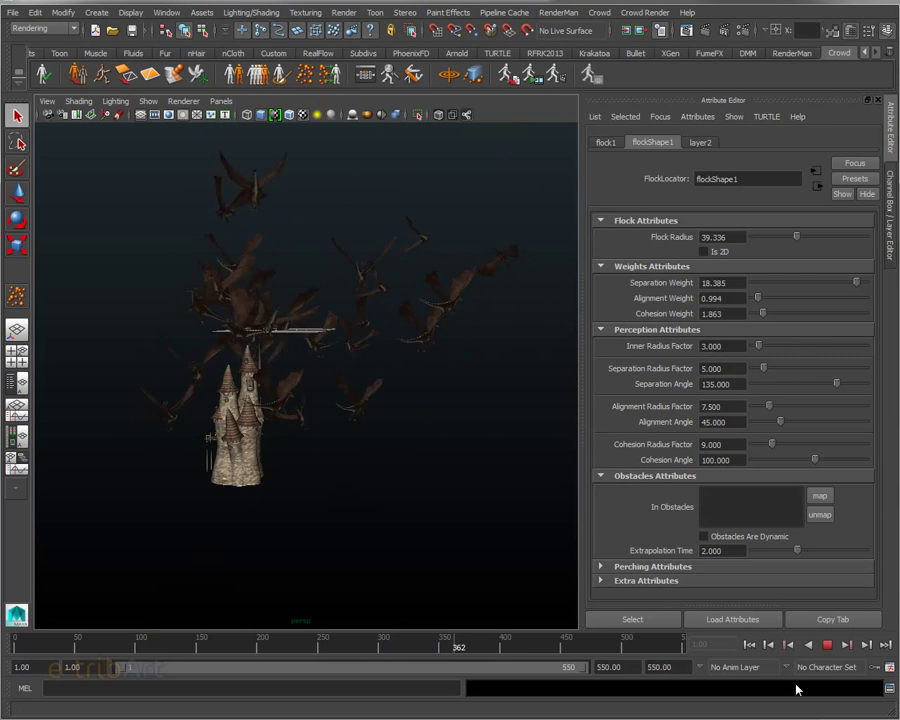
{"action": "left_click", "coordinate": [827, 645]}
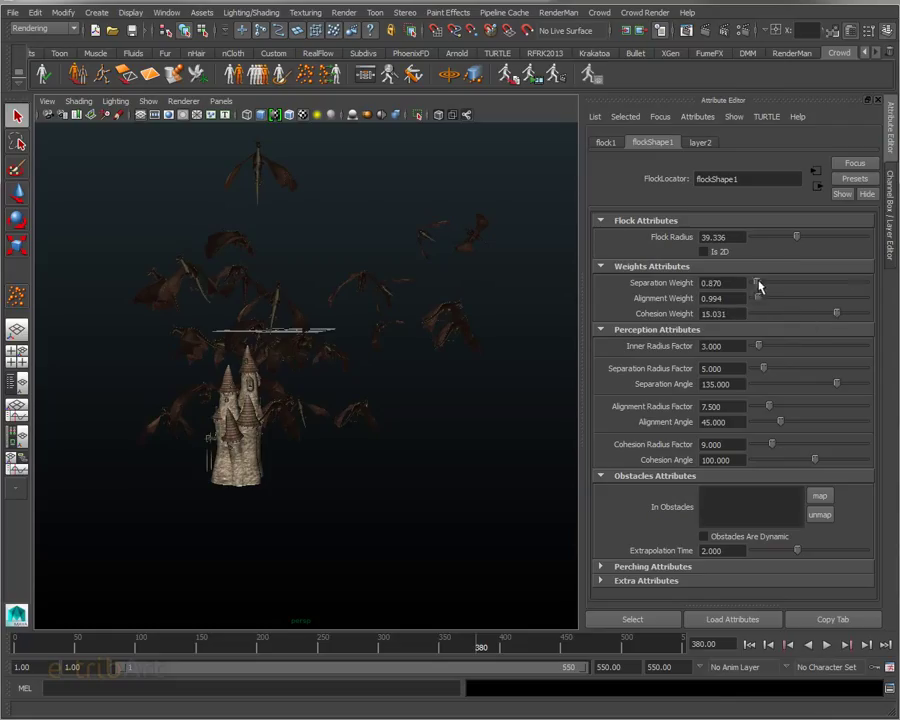
Set the flock's Separation Weight to 1.988 and Cohesion Weight to 15.031, and replay the simulation from frame 1, viewing the dragons around the castle.
{"action": "left_click", "coordinate": [751, 645]}
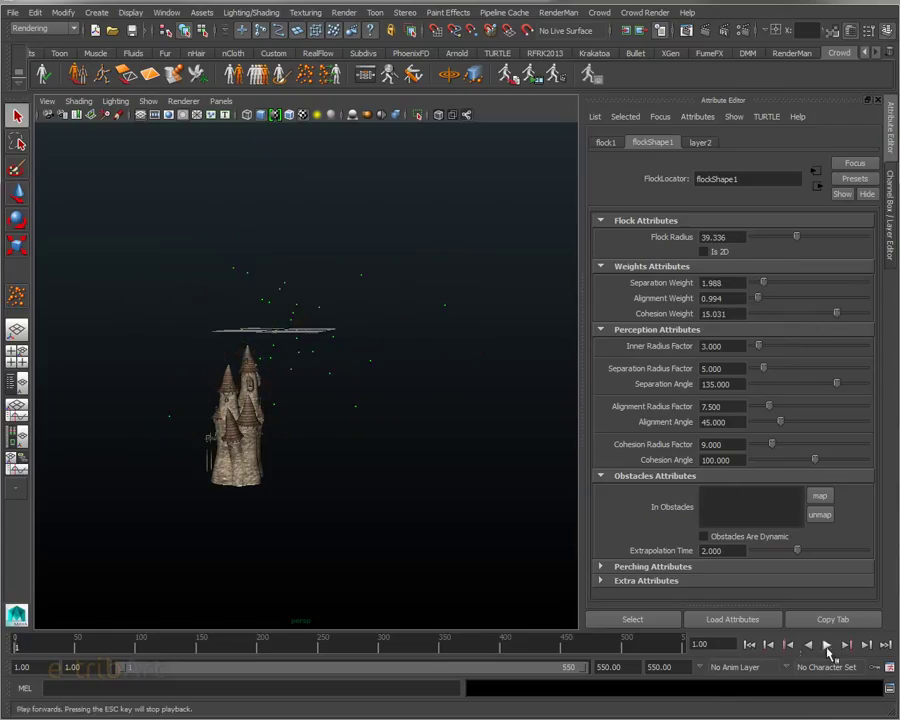
{"action": "left_click", "coordinate": [828, 647]}
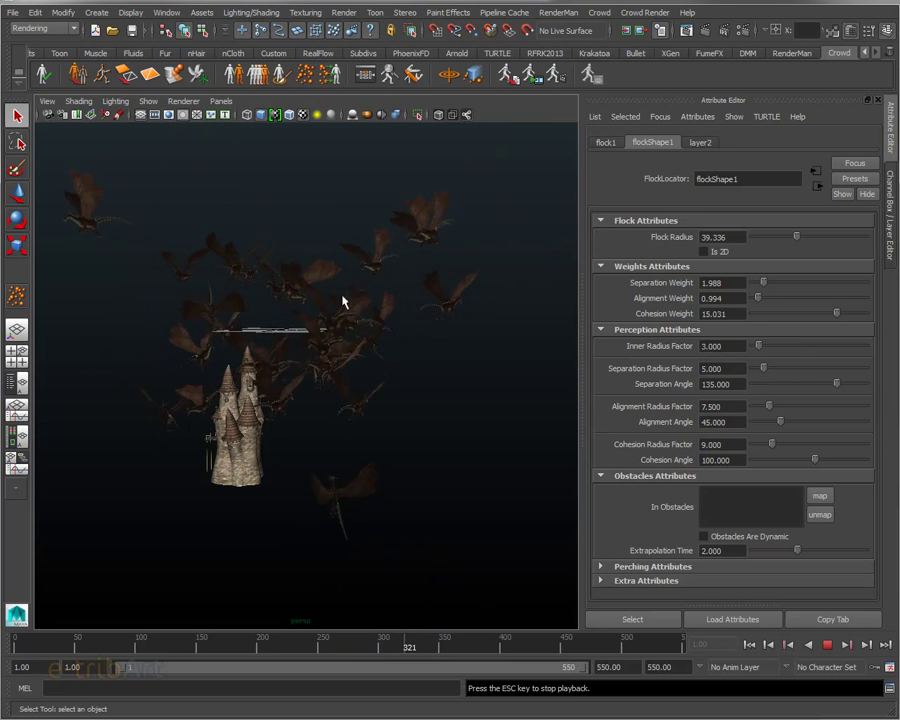
{"action": "left_click_drag", "start_coordinate": [368, 400], "coordinate": [313, 372], "text": "alt"}
{"action": "scroll", "coordinate": [311, 402], "scroll_direction": "up", "scroll_amount": 3}
{"action": "middle_click_drag", "start_coordinate": [311, 402], "coordinate": [440, 388], "text": "alt"}
{"action": "left_click_drag", "start_coordinate": [440, 388], "coordinate": [415, 455], "text": "alt"}
{"action": "scroll", "coordinate": [396, 430], "scroll_direction": "up", "scroll_amount": 3}
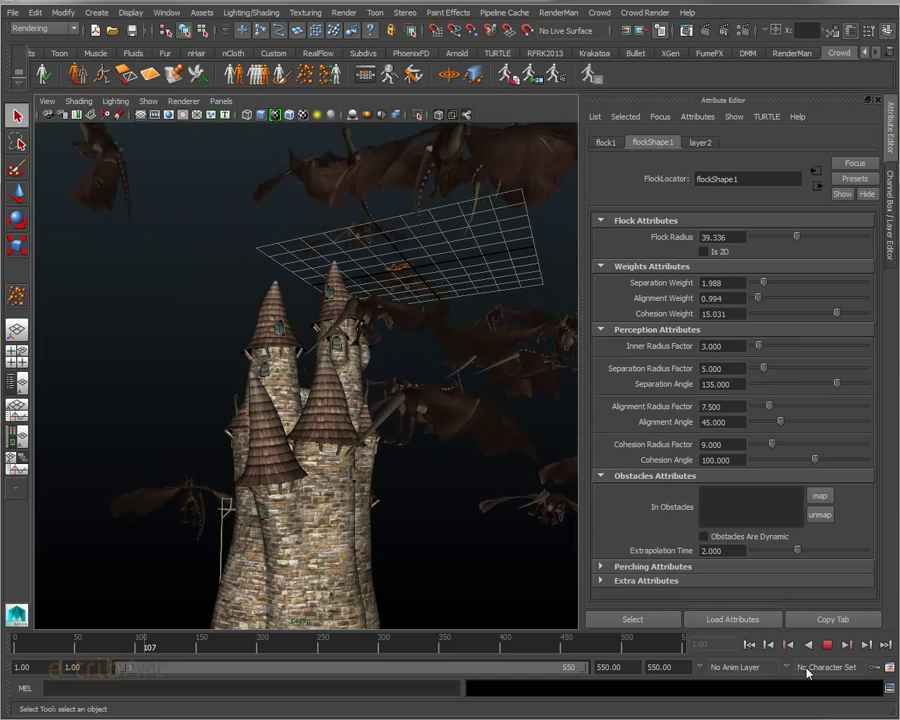
{"action": "left_click", "coordinate": [828, 648]}
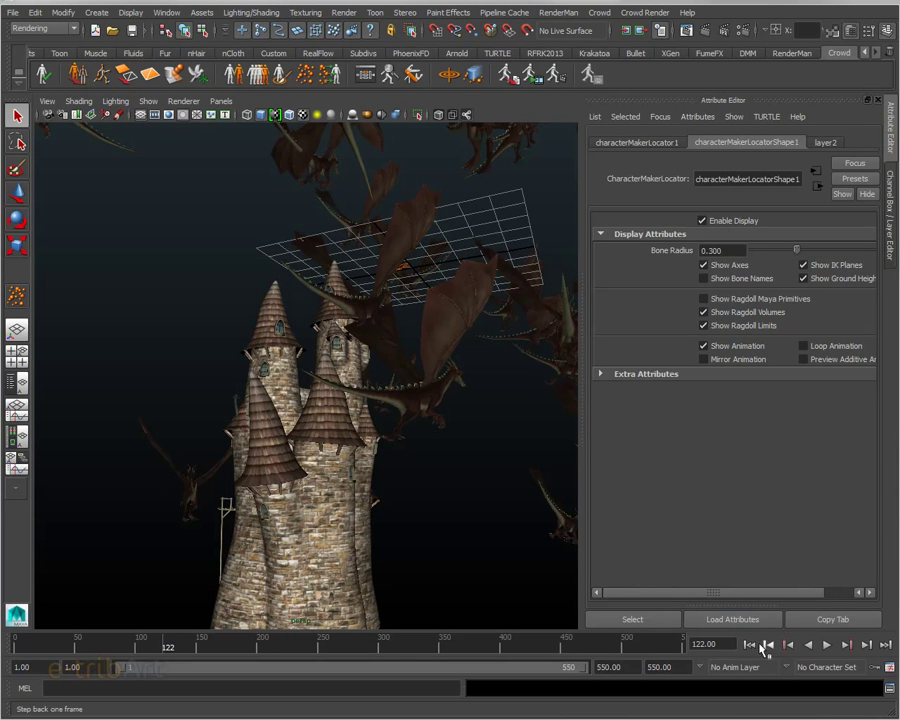
Replay the simulation from frame 1 to about frame 325 and examine the dragons' spacing around the castle from several angles.
{"action": "left_click", "coordinate": [749, 644]}
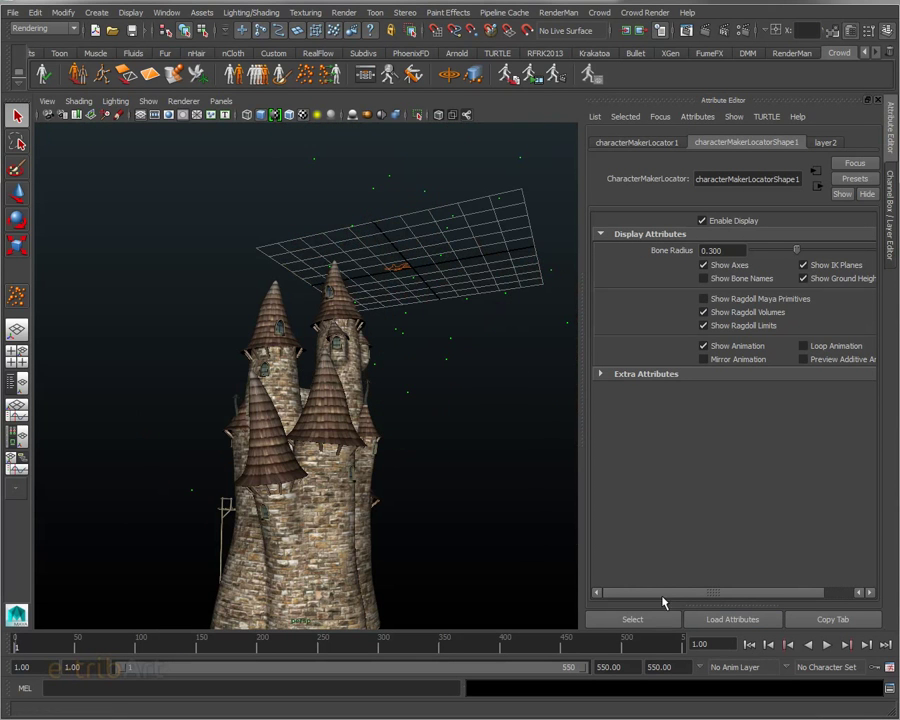
{"action": "left_click_drag", "start_coordinate": [420, 422], "coordinate": [419, 450], "text": "alt"}
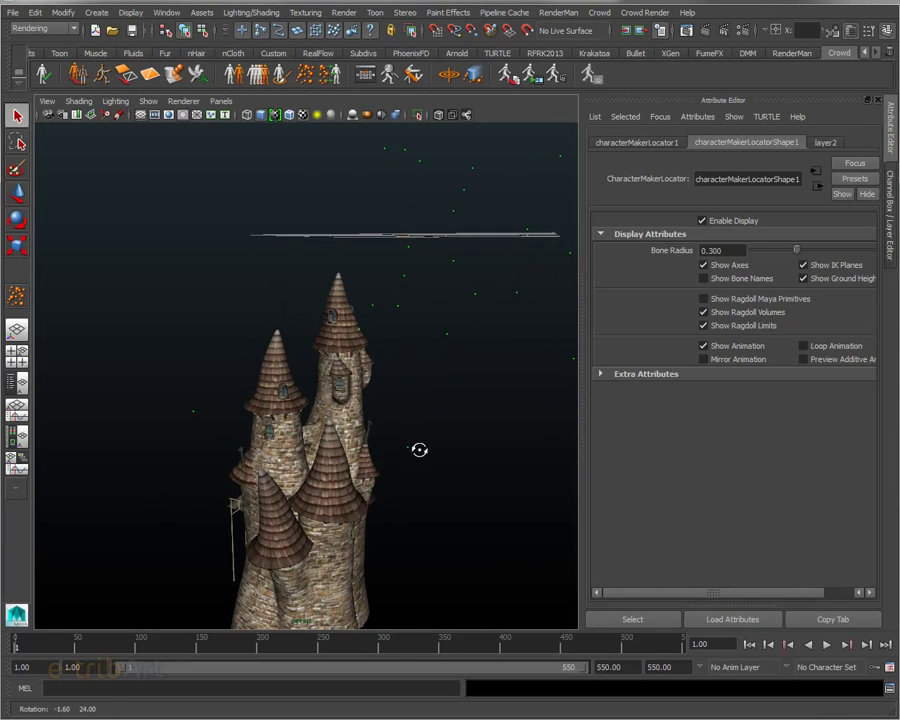
{"action": "left_click", "coordinate": [826, 644]}
{"action": "key", "text": "Escape"}
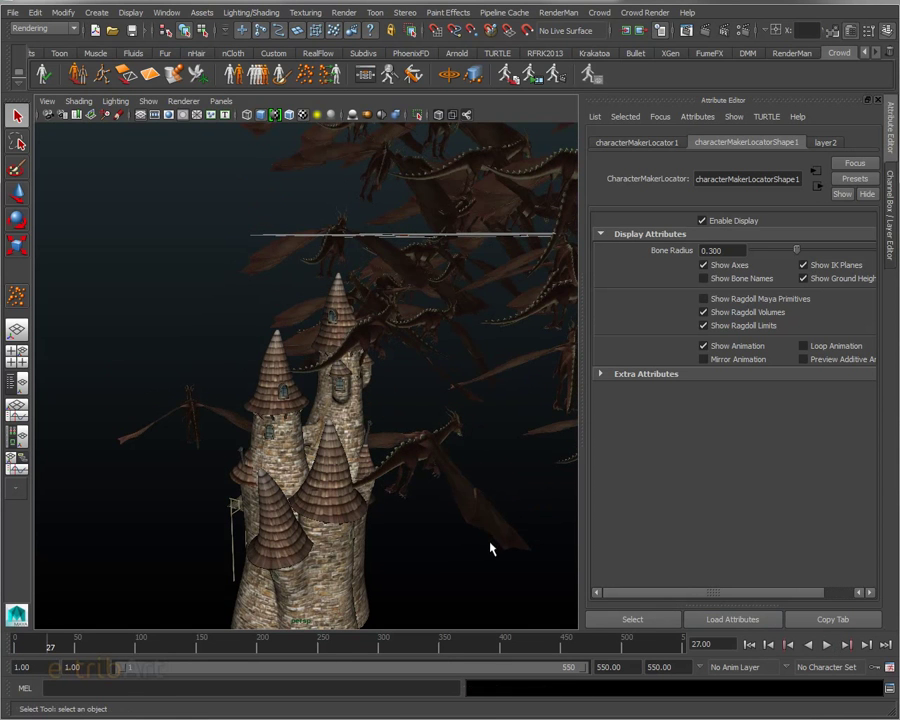
{"action": "scroll", "coordinate": [335, 479], "scroll_direction": "down", "scroll_amount": 5}
{"action": "left_click_drag", "start_coordinate": [346, 450], "coordinate": [292, 428], "text": "alt"}
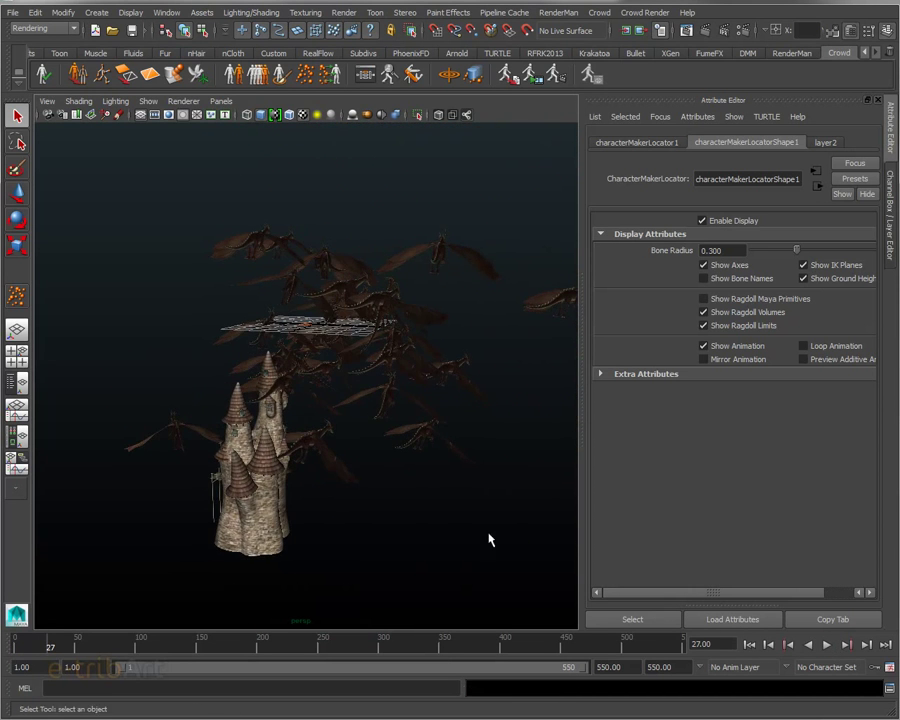
{"action": "left_click", "coordinate": [827, 645]}
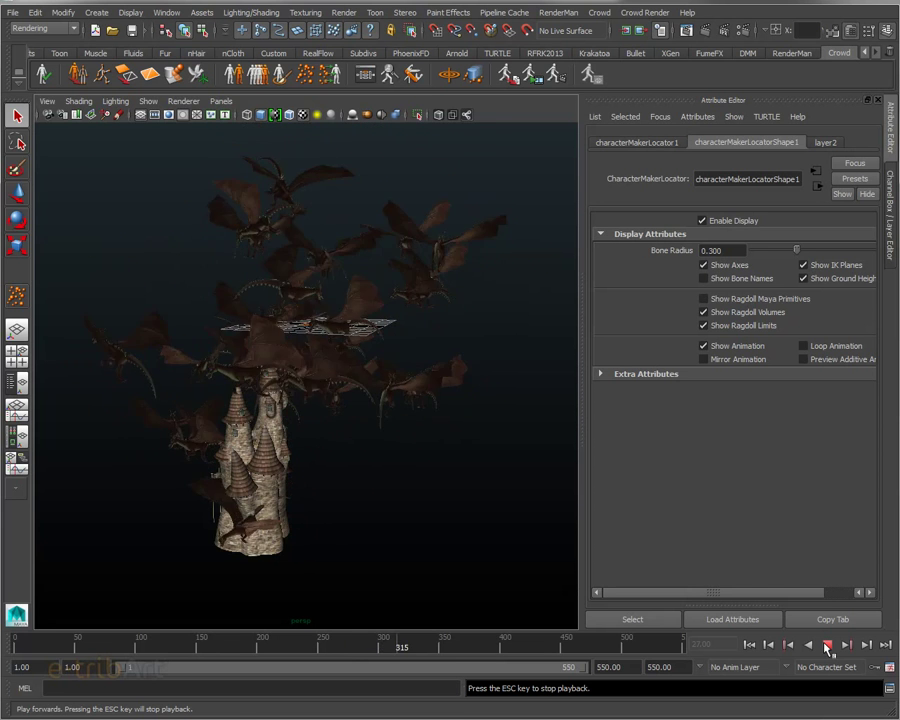
{"action": "left_click", "coordinate": [827, 645]}
{"action": "left_click_drag", "start_coordinate": [196, 490], "coordinate": [357, 486], "text": "alt"}
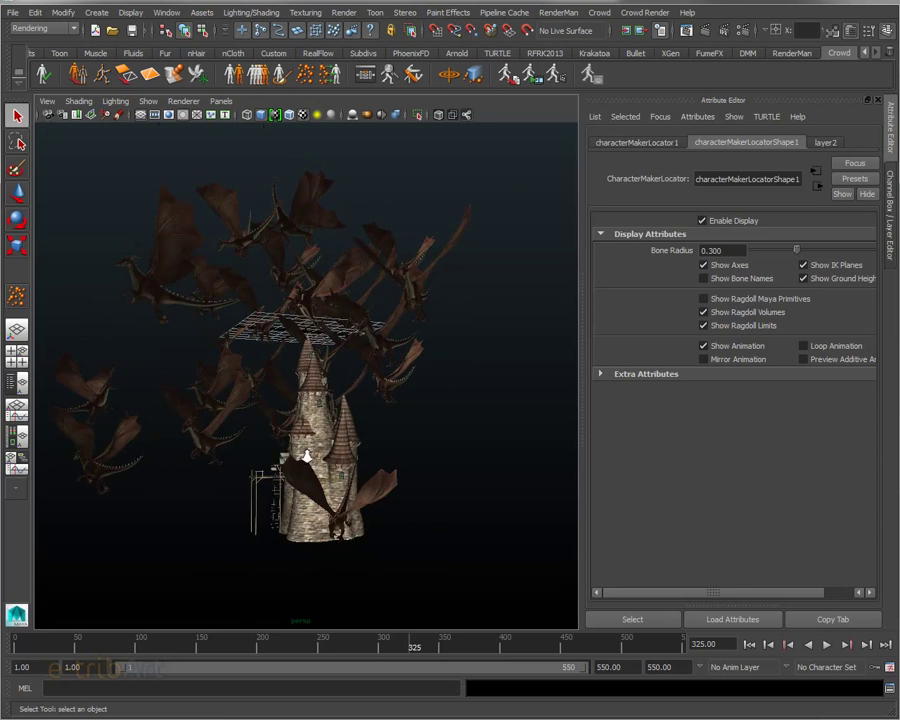
{"action": "scroll", "coordinate": [426, 512], "scroll_direction": "up", "scroll_amount": 5}
{"action": "left_click_drag", "start_coordinate": [426, 512], "coordinate": [447, 496], "text": "alt"}
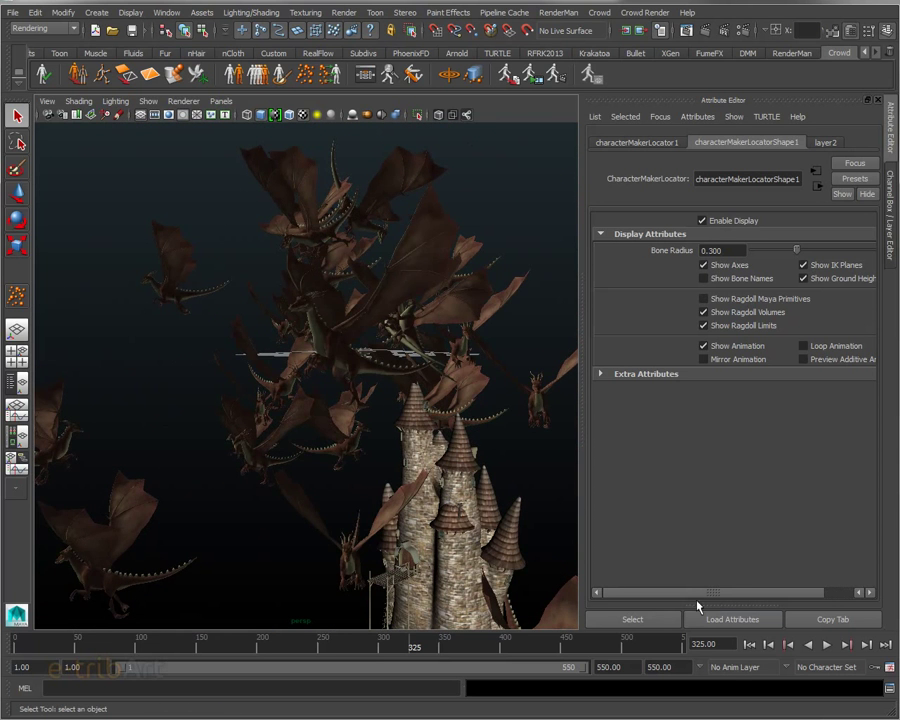
Return to frame 1, review the Start Frame of crowdManager, and play the simulation to about frame 34.
{"action": "left_click", "coordinate": [749, 644]}
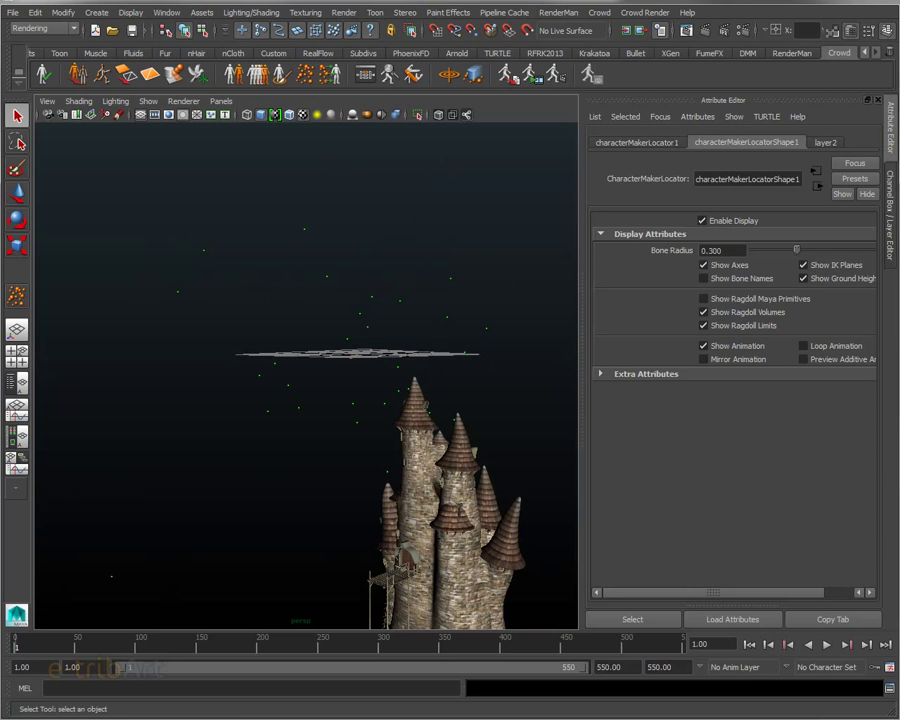
{"action": "left_click_drag", "start_coordinate": [570, 80], "coordinate": [460, 61]}
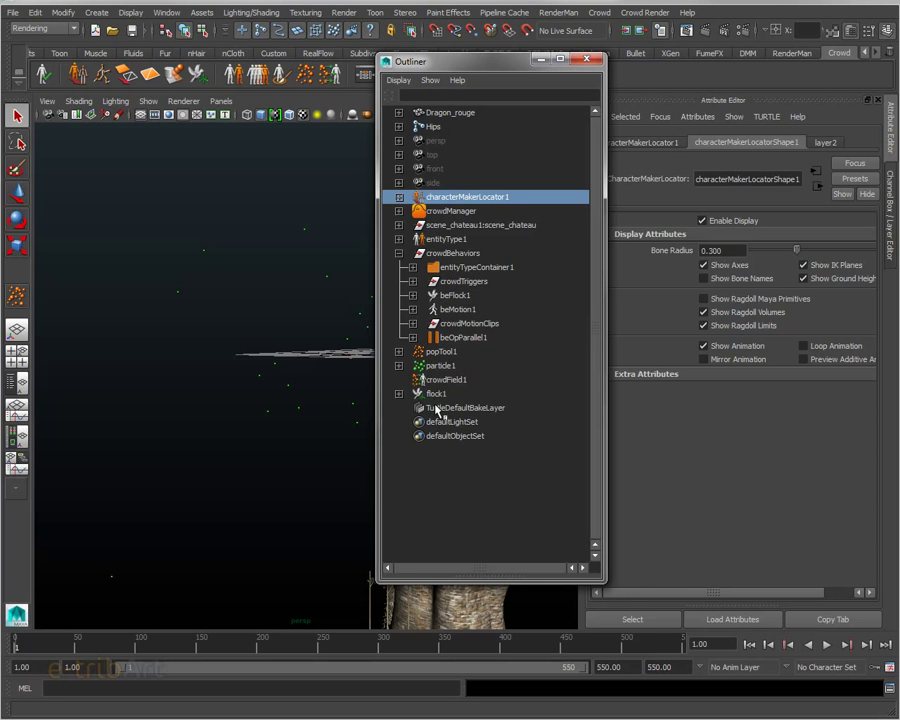
{"action": "left_click", "coordinate": [427, 210]}
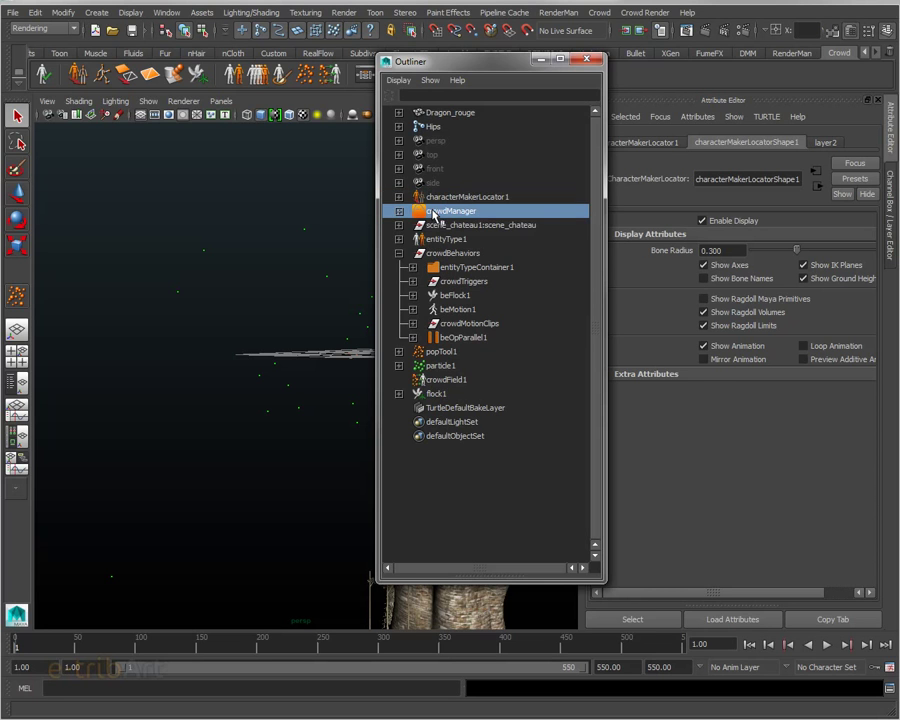
{"action": "left_click", "coordinate": [716, 252]}
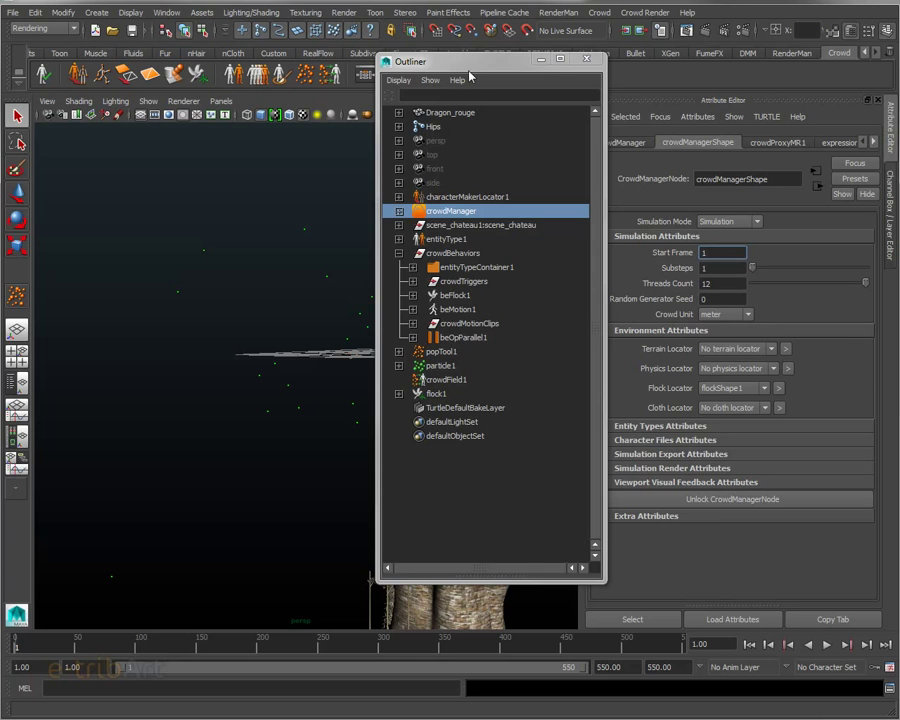
{"action": "left_click_drag", "start_coordinate": [470, 62], "coordinate": [899, 62]}
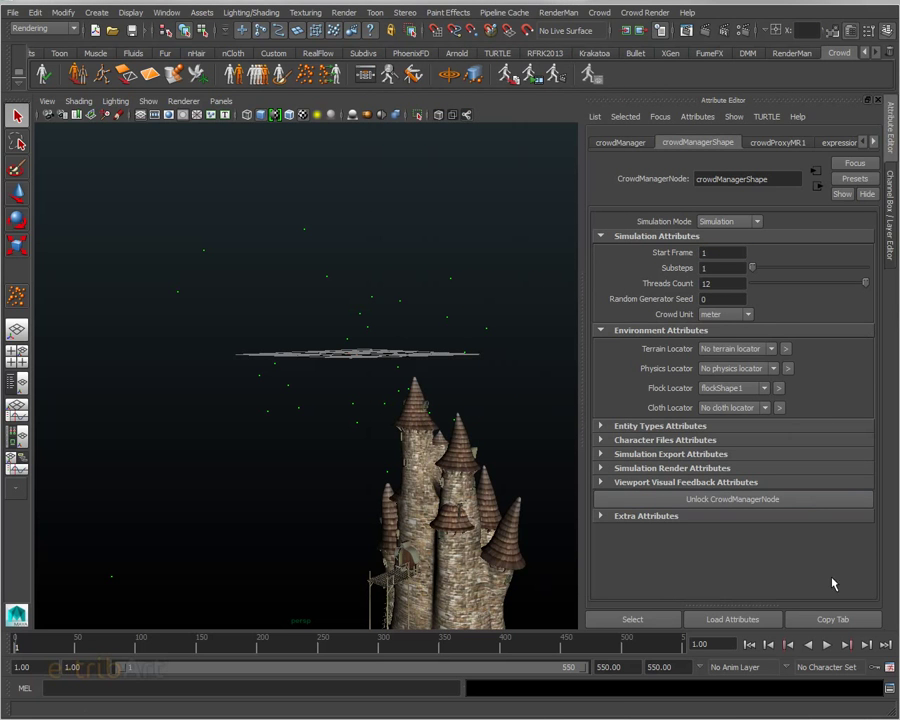
{"action": "left_click", "coordinate": [826, 646]}
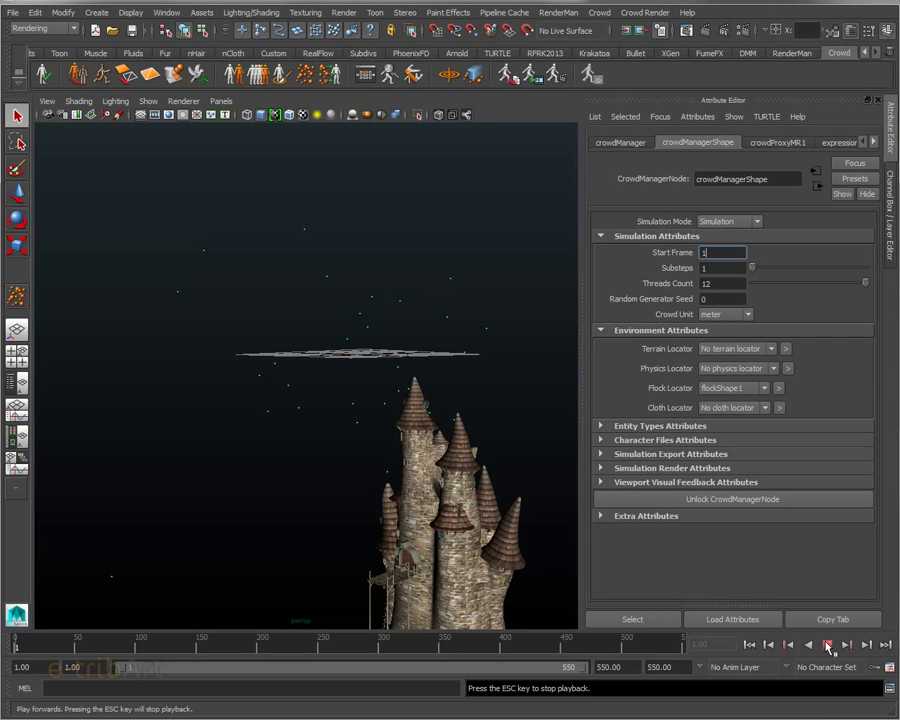
{"action": "left_click_drag", "start_coordinate": [549, 567], "coordinate": [267, 486], "text": "alt"}
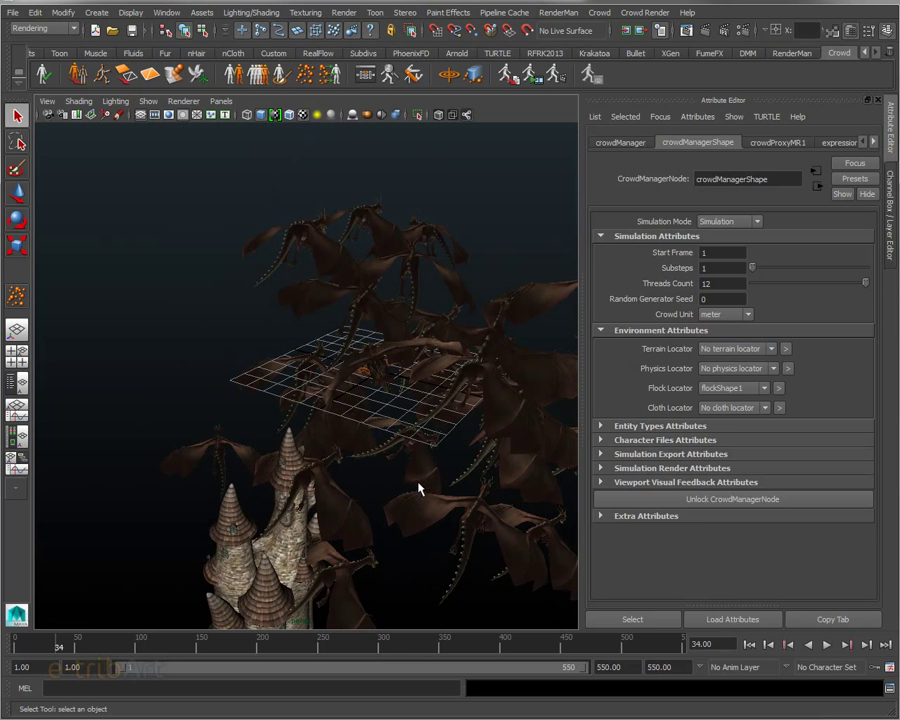
Select popTool1 in the Outliner and show its population attributes.
{"action": "key", "text": "shift+o"}
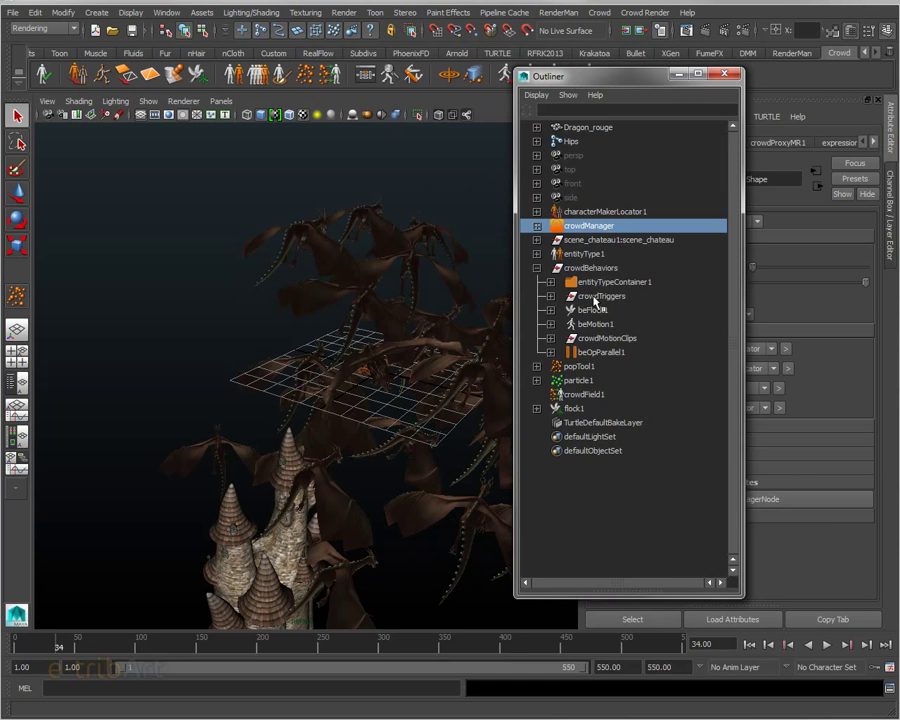
{"action": "left_click", "coordinate": [586, 367]}
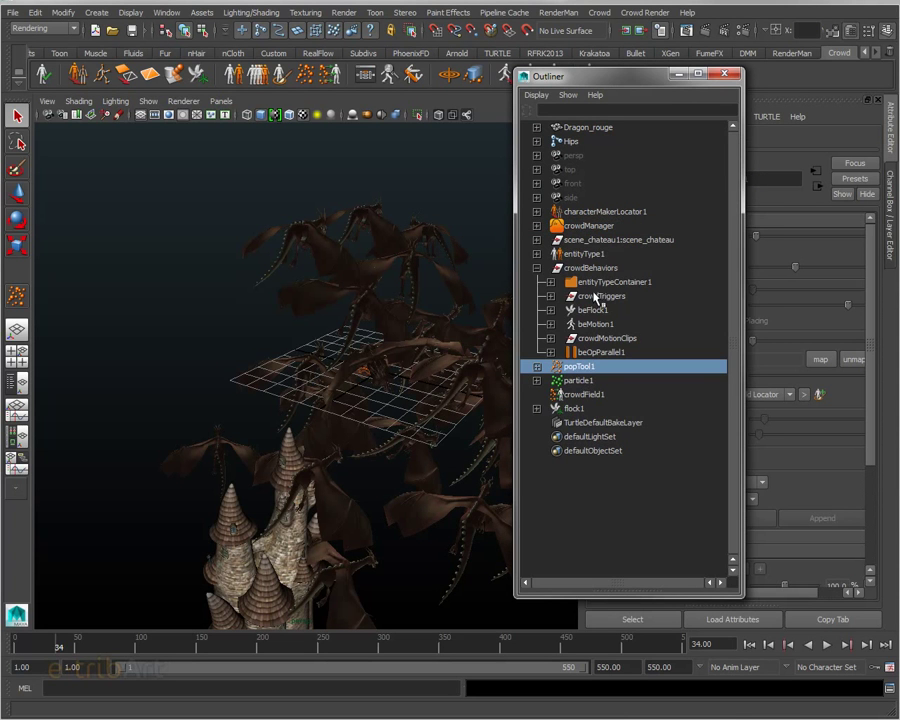
{"action": "left_click_drag", "start_coordinate": [612, 84], "coordinate": [136, 89]}
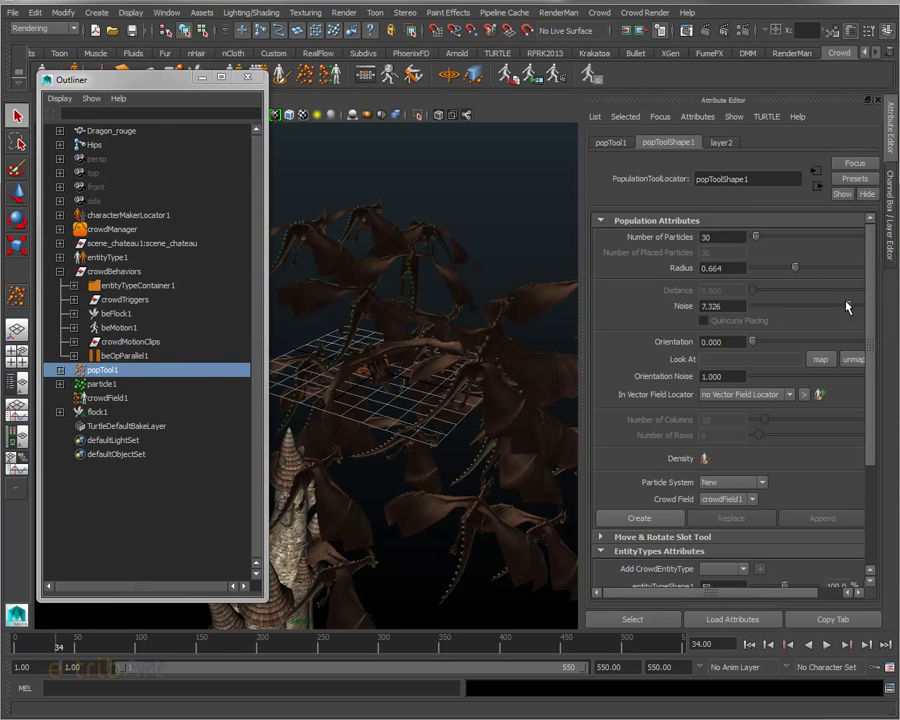
Return to frame 1 and make layer2 visible so the population tool and its particles are displayed.
{"action": "left_click", "coordinate": [749, 645]}
{"action": "left_click", "coordinate": [888, 238]}
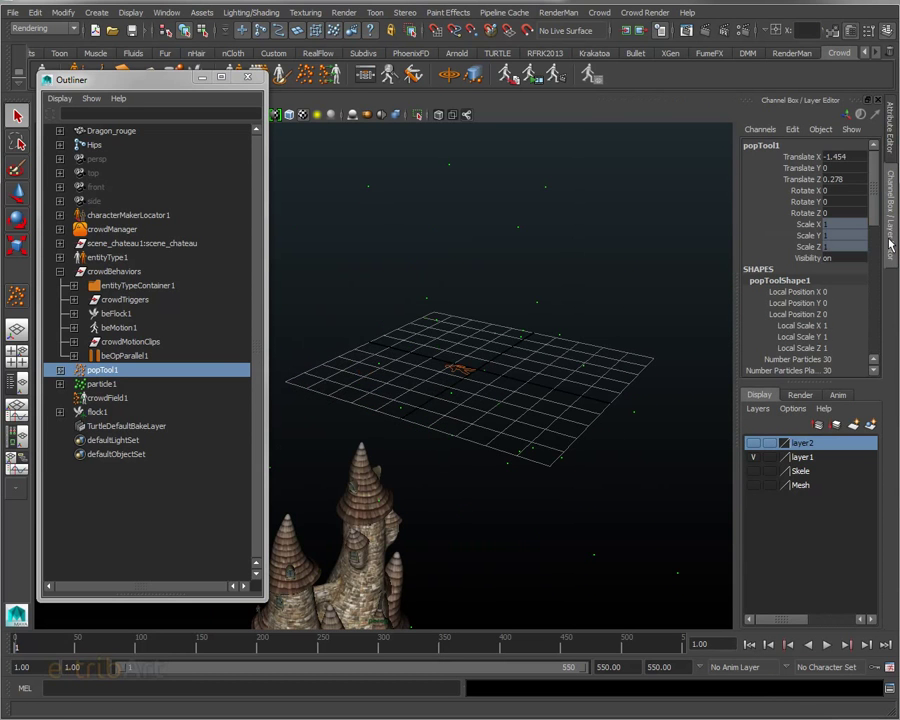
{"action": "left_click", "coordinate": [753, 443]}
{"action": "mouse_move", "coordinate": [545, 438]}
{"action": "left_mouse_down", "text": "alt"}
{"action": "mouse_move", "coordinate": [522, 456]}
{"action": "mouse_move", "coordinate": [540, 446]}
{"action": "left_mouse_up", "text": "alt"}
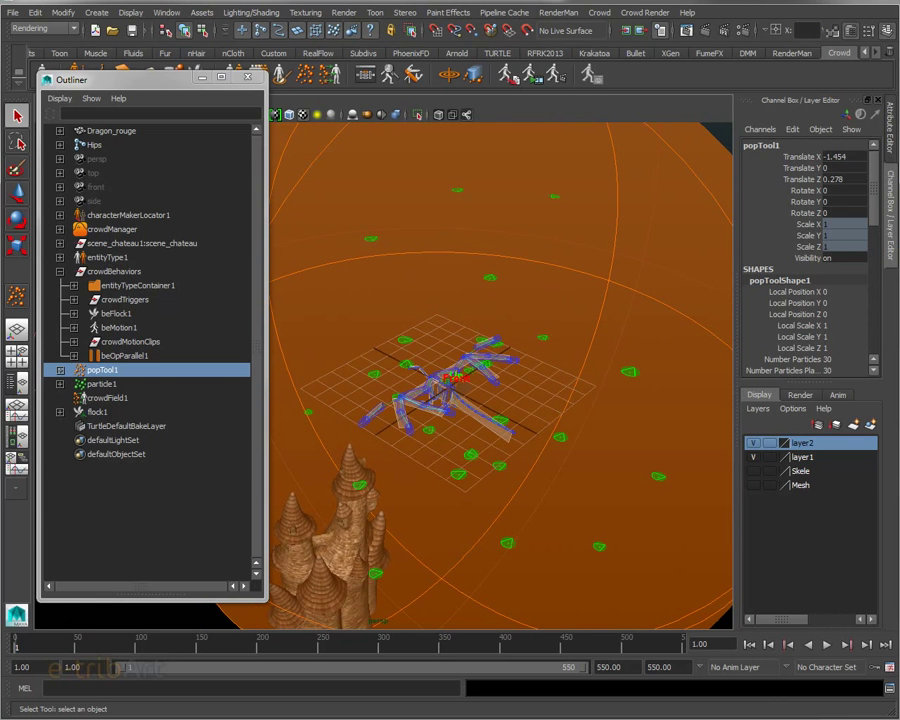
{"action": "left_click", "coordinate": [753, 444]}
{"action": "left_click", "coordinate": [753, 444]}
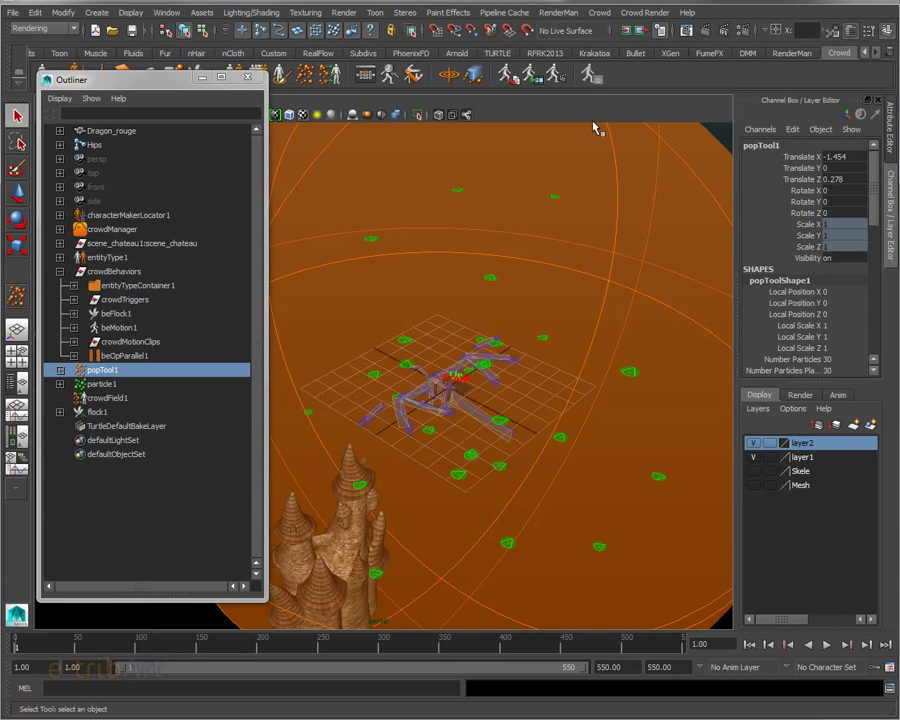
Set popTool1's Radius to 1.102 and Noise to 20, and examine its Orientation Noise setting and the particle placement.
{"action": "key", "text": "ctrl+a"}
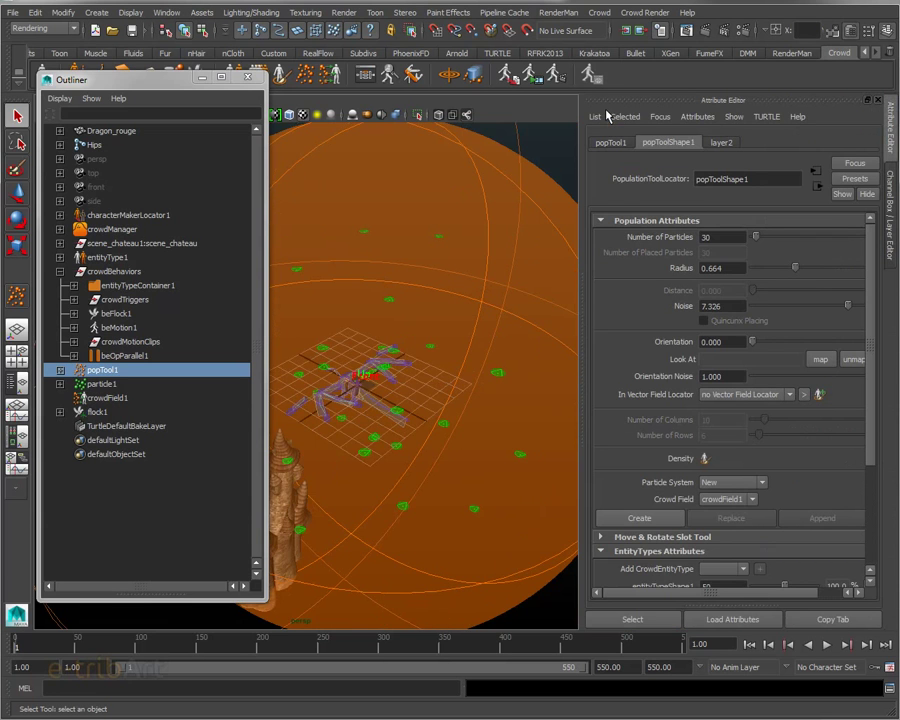
{"action": "left_click_drag", "start_coordinate": [797, 270], "coordinate": [866, 305]}
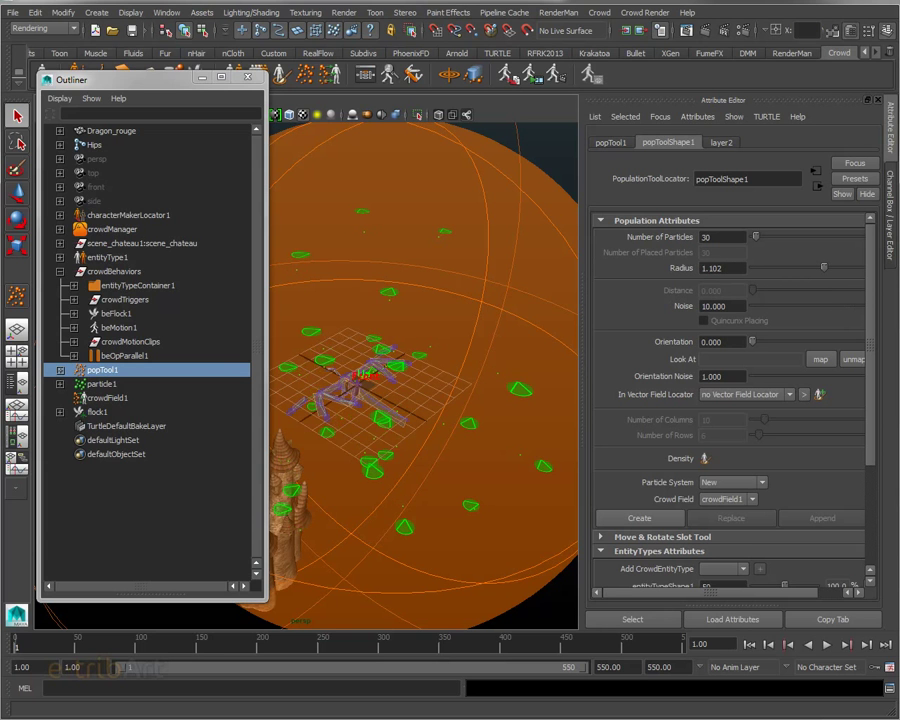
{"action": "key", "text": "f"}
{"action": "left_click_drag", "start_coordinate": [416, 330], "coordinate": [482, 280], "text": "alt"}
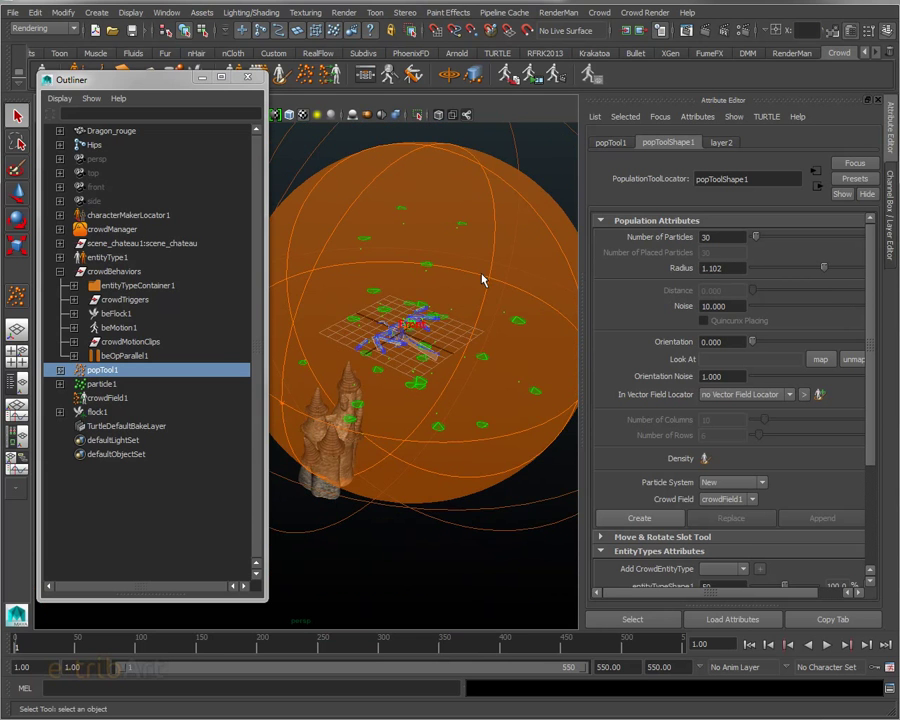
{"action": "left_click_drag", "start_coordinate": [732, 310], "coordinate": [698, 306]}
{"action": "type", "text": "20"}
{"action": "key", "text": "Return"}
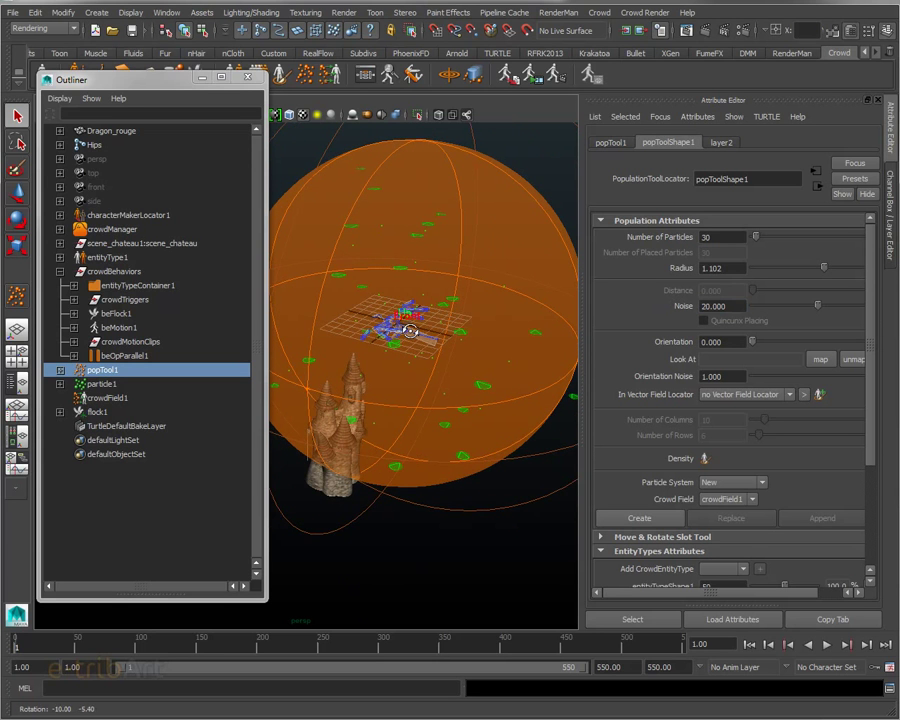
{"action": "left_click_drag", "start_coordinate": [745, 381], "coordinate": [668, 378]}
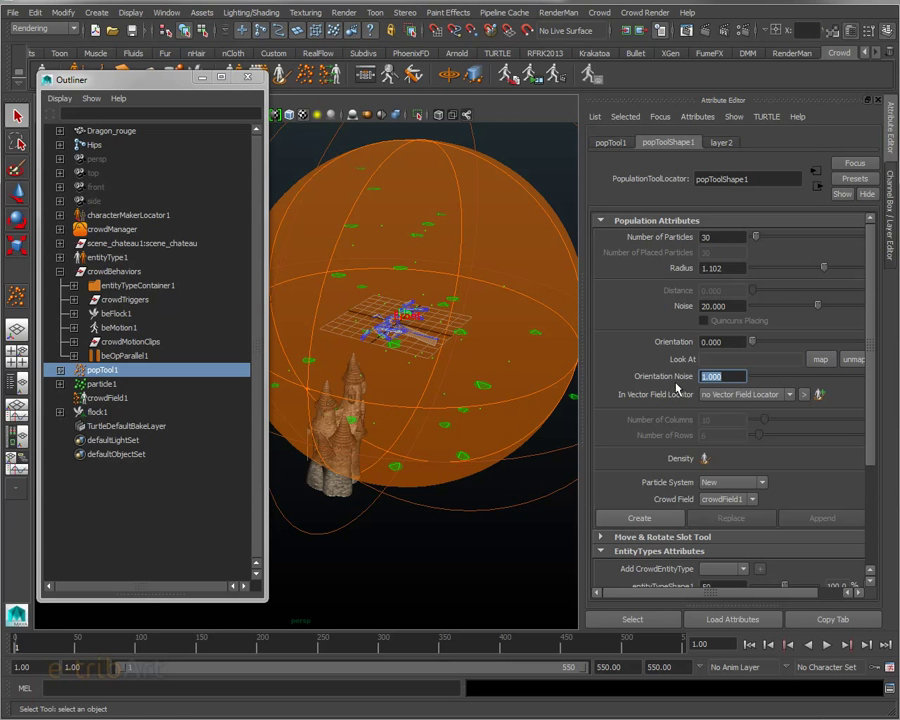
{"action": "left_click_drag", "start_coordinate": [466, 331], "coordinate": [430, 376], "text": "alt"}
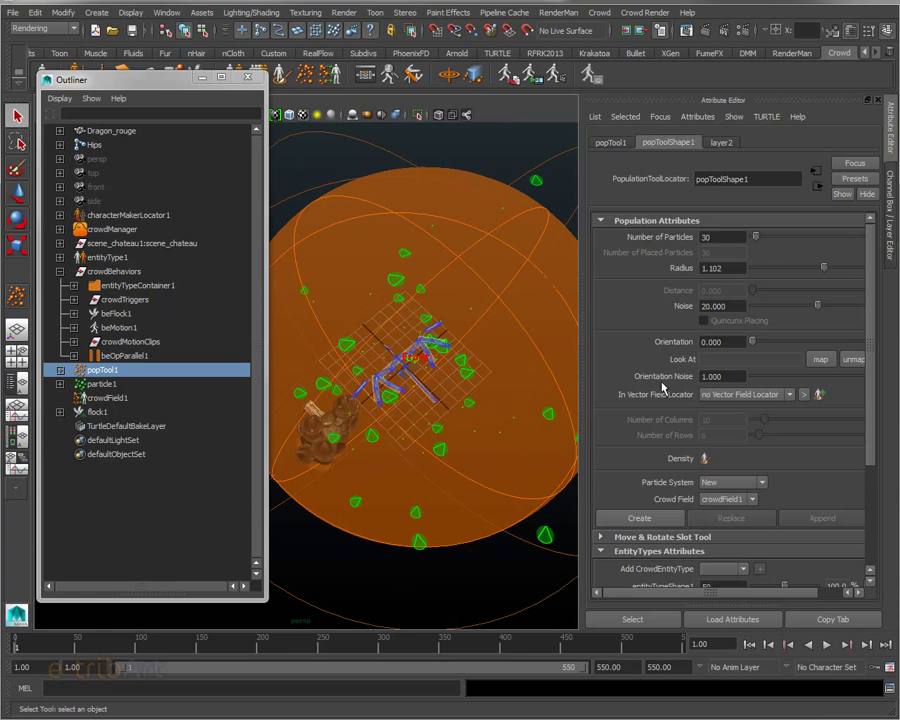
Set popTool1's Orientation to 19.251 and replace the particles in particleShape1 with the new placement.
{"action": "mouse_move", "coordinate": [752, 342]}
{"action": "left_mouse_down"}
{"action": "mouse_move", "coordinate": [795, 342]}
{"action": "mouse_move", "coordinate": [756, 342]}
{"action": "mouse_move", "coordinate": [760, 357]}
{"action": "left_mouse_up"}
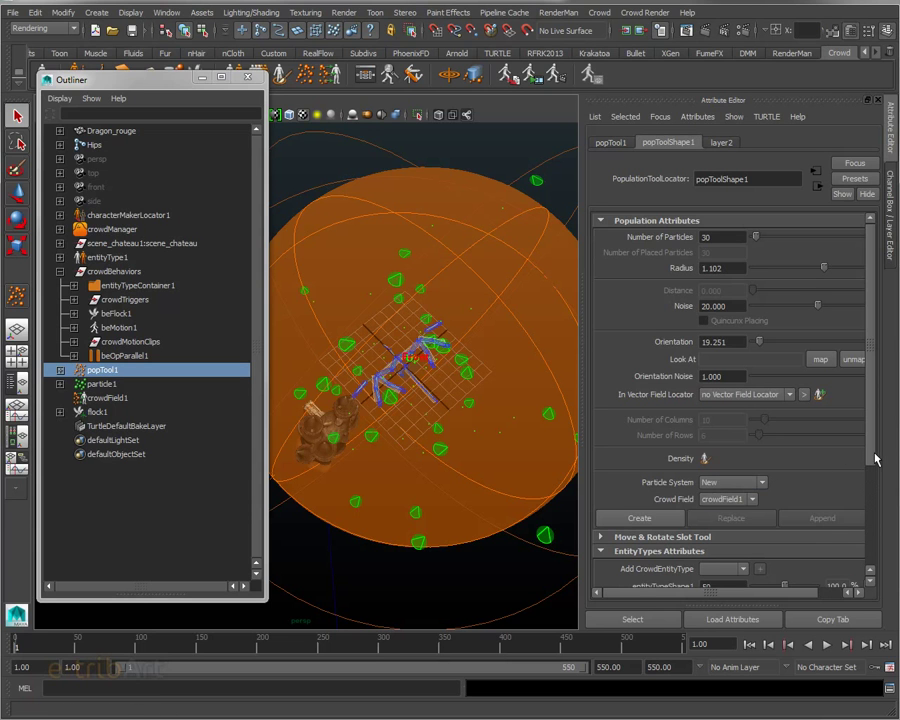
{"action": "scroll", "coordinate": [876, 458], "scroll_direction": "down", "scroll_amount": 2}
{"action": "left_click", "coordinate": [722, 443]}
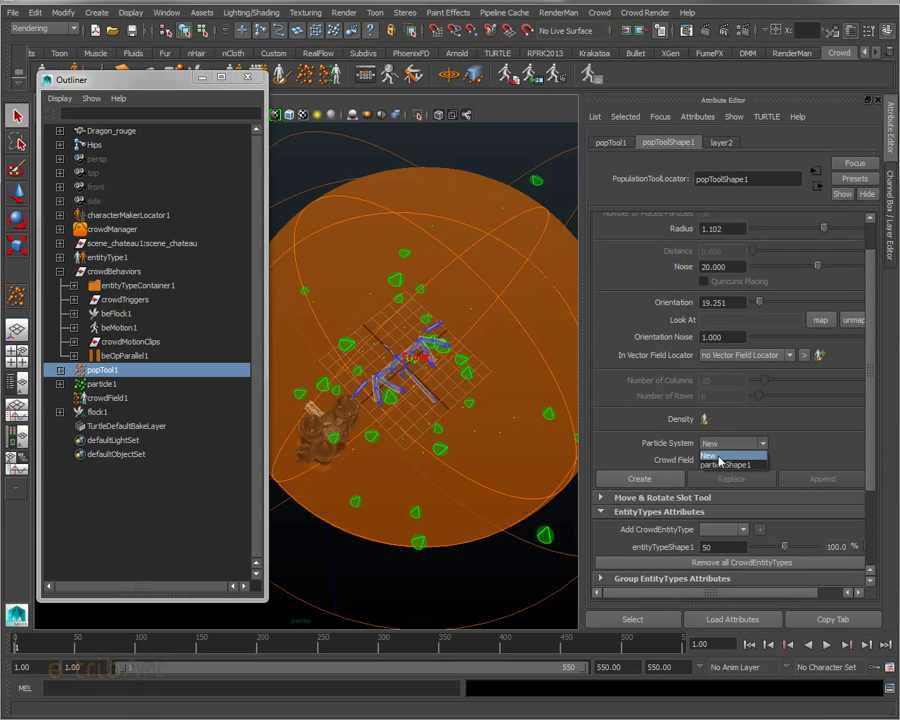
{"action": "left_click", "coordinate": [725, 464]}
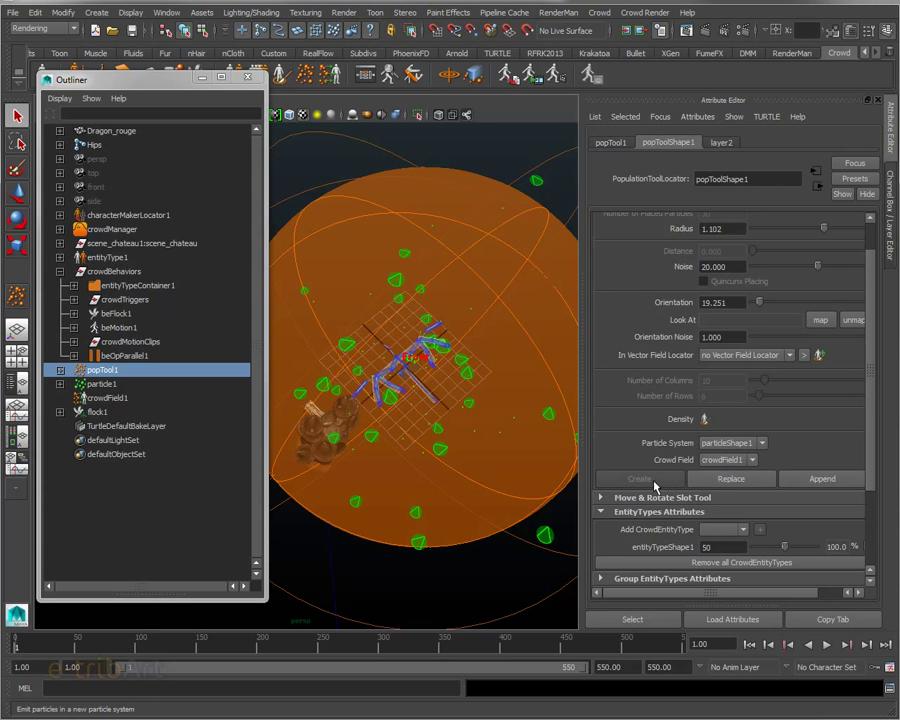
{"action": "left_click", "coordinate": [731, 480]}
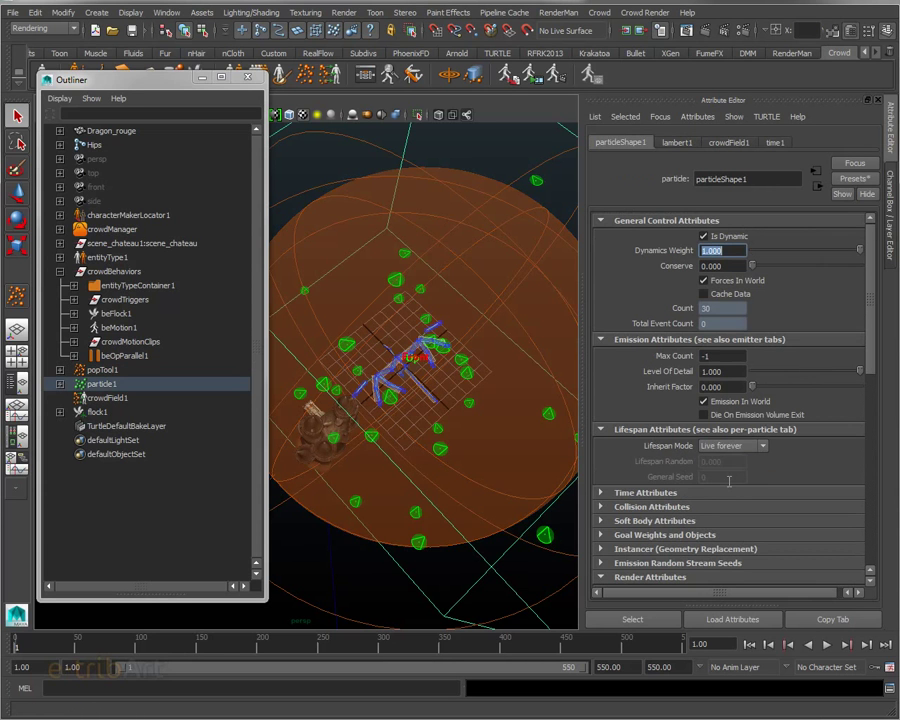
Examine the regenerated particles around the castle and hide layer2.
{"action": "left_click_drag", "start_coordinate": [412, 452], "coordinate": [415, 402], "text": "alt"}
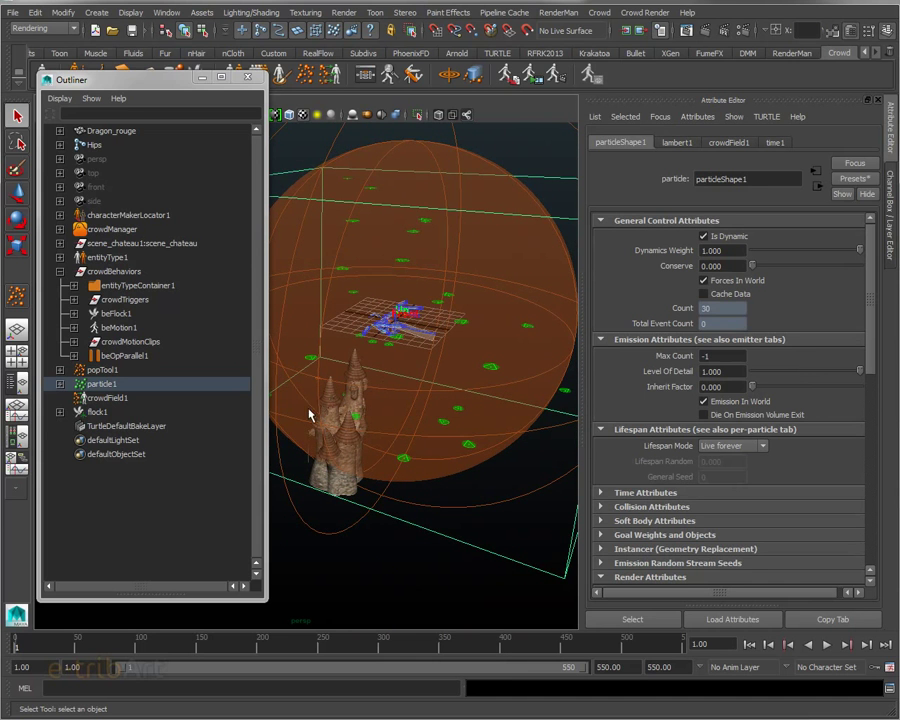
{"action": "scroll", "coordinate": [372, 391], "scroll_direction": "down", "scroll_amount": 4}
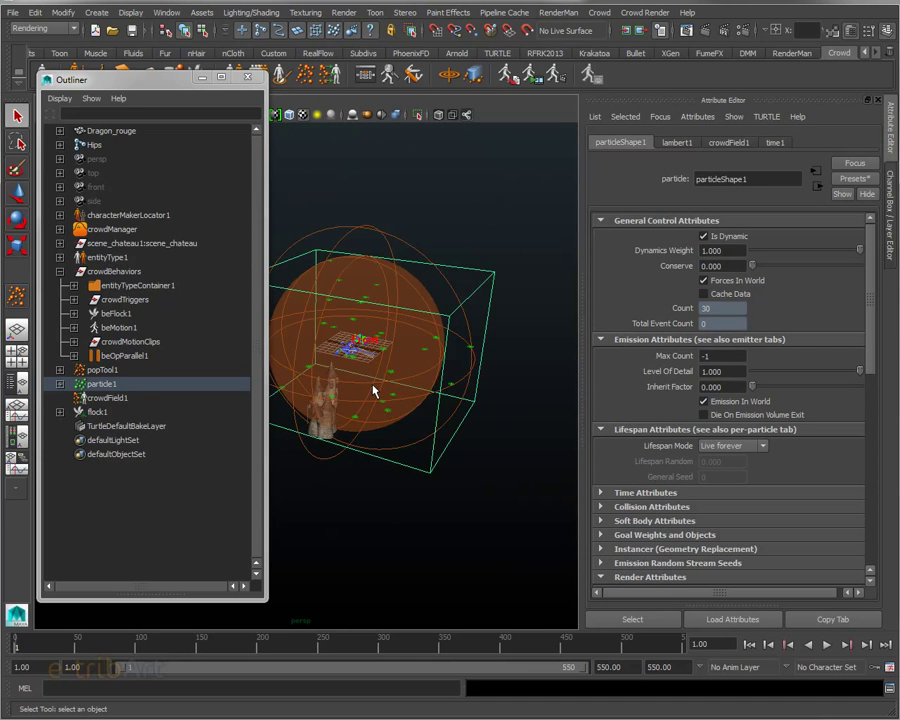
{"action": "scroll", "coordinate": [376, 388], "scroll_direction": "up", "scroll_amount": 3}
{"action": "scroll", "coordinate": [443, 378], "scroll_direction": "up", "scroll_amount": 2}
{"action": "left_click_drag", "start_coordinate": [443, 378], "coordinate": [434, 385], "text": "alt"}
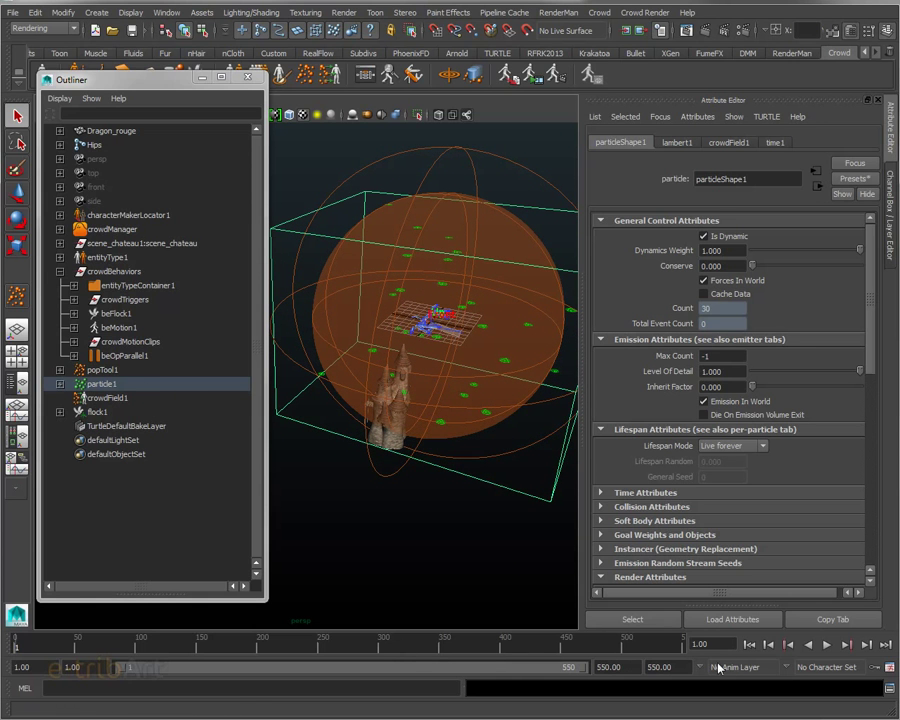
{"action": "left_click", "coordinate": [893, 257]}
{"action": "left_click", "coordinate": [753, 442]}
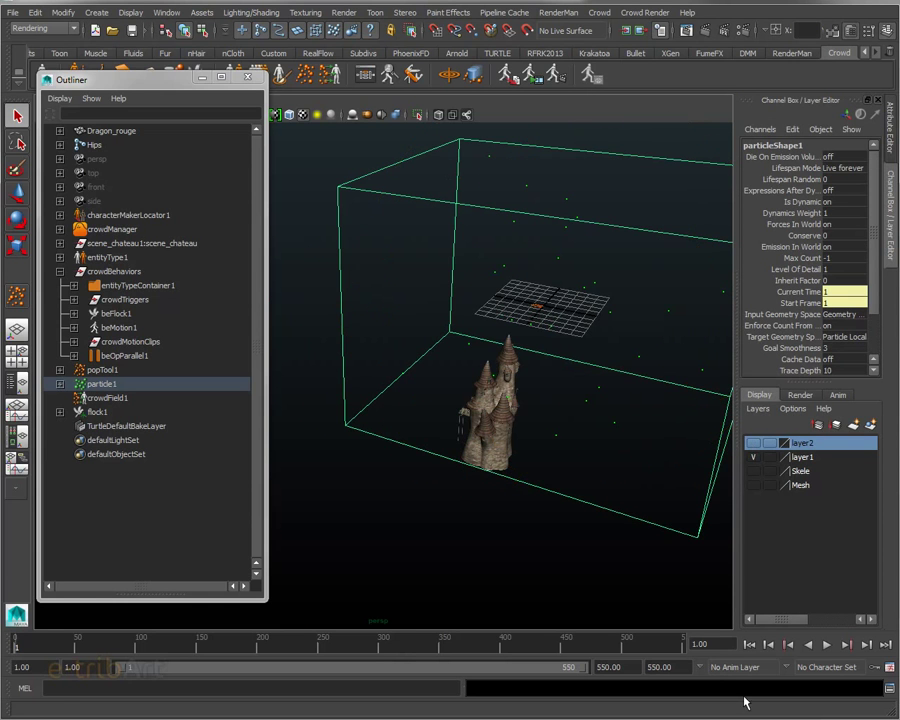
Play the simulation to about frame 75 to see the dragons' new starting spread, and return to frame 1.
{"action": "left_click", "coordinate": [828, 645]}
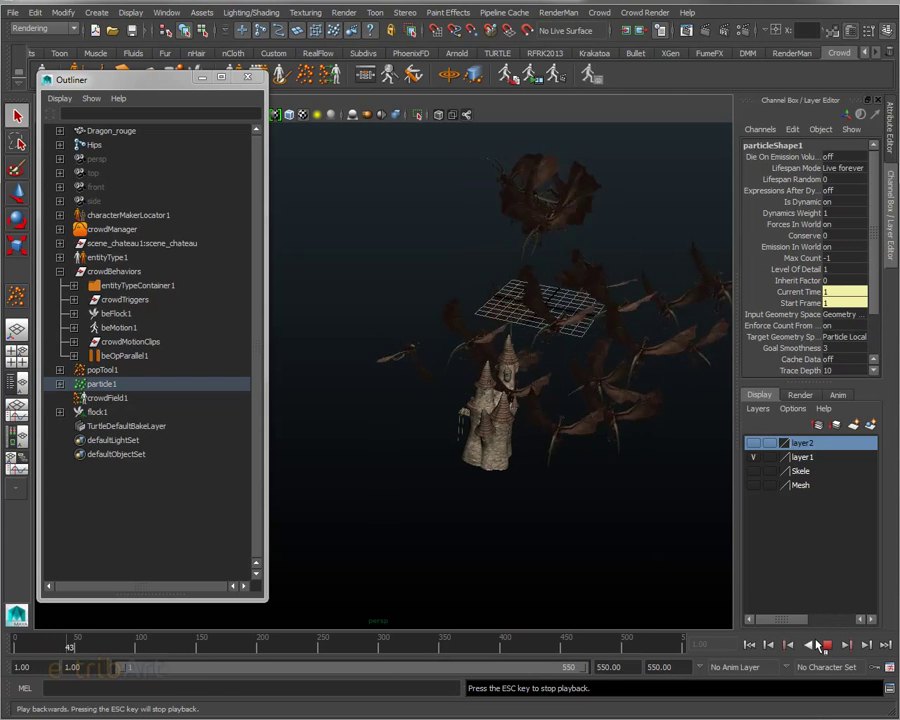
{"action": "left_click", "coordinate": [828, 645]}
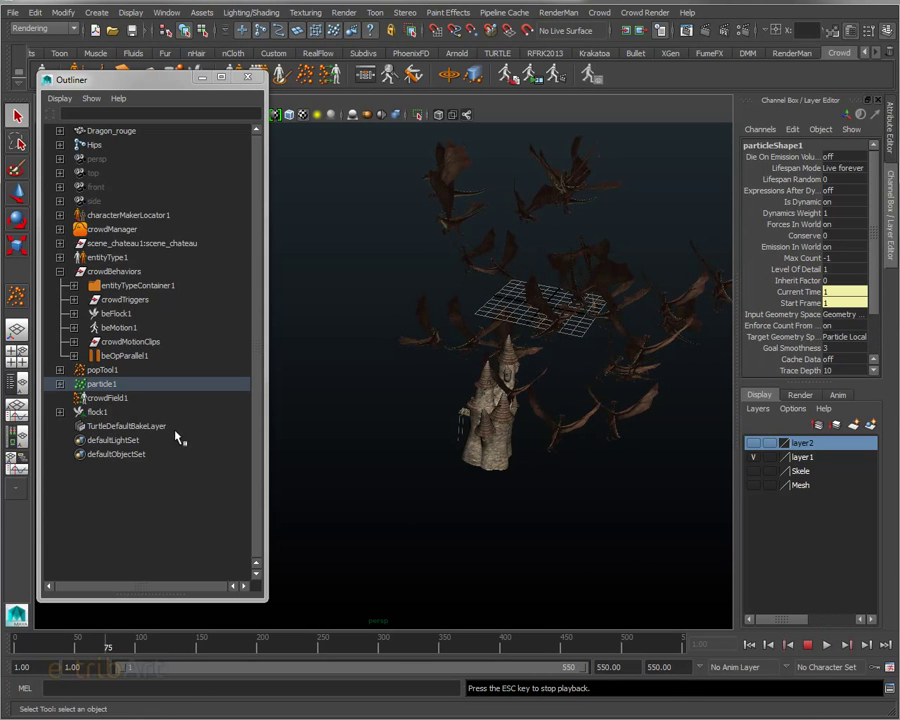
{"action": "left_click", "coordinate": [118, 313]}
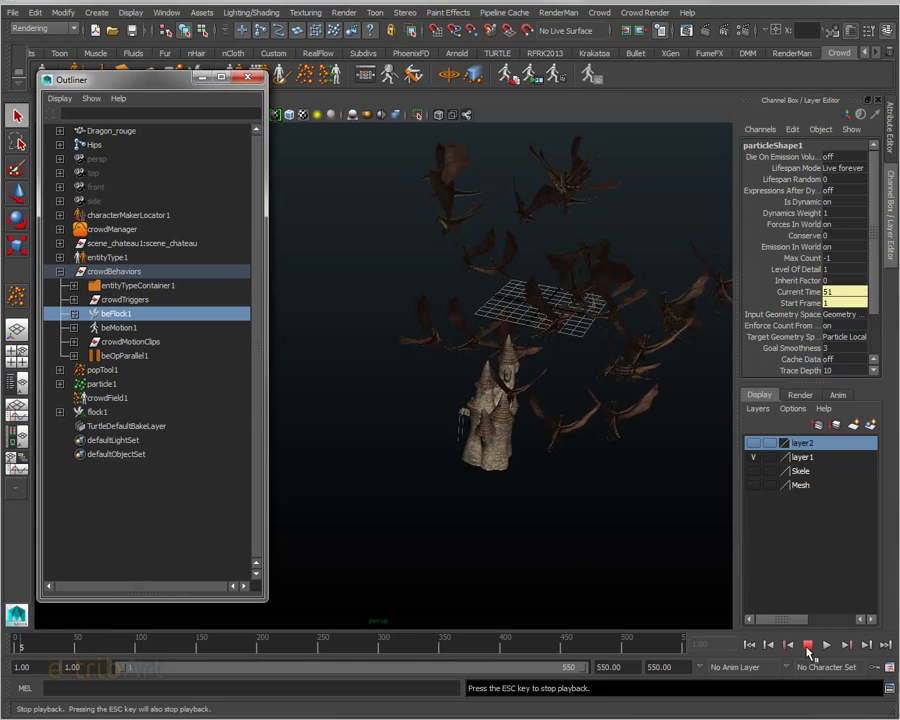
{"action": "left_click", "coordinate": [808, 645]}
{"action": "left_click", "coordinate": [750, 645]}
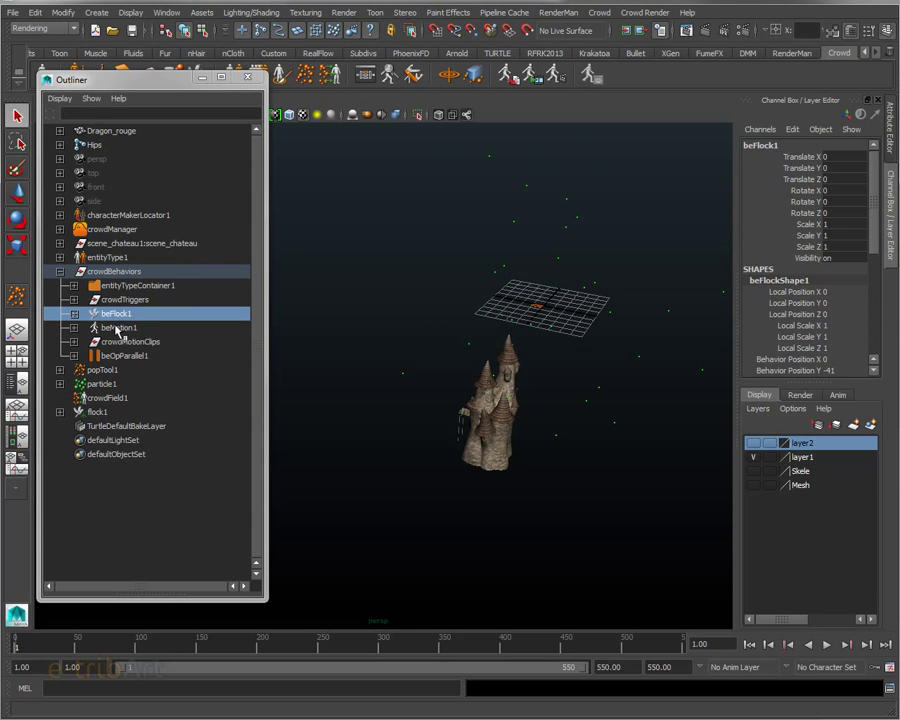
Set flock1's Separation Weight to 3.975, Cohesion Weight to 20 and Inner Radius Factor to 13.975.
{"action": "left_click", "coordinate": [95, 412]}
{"action": "key", "text": "ctrl+a"}
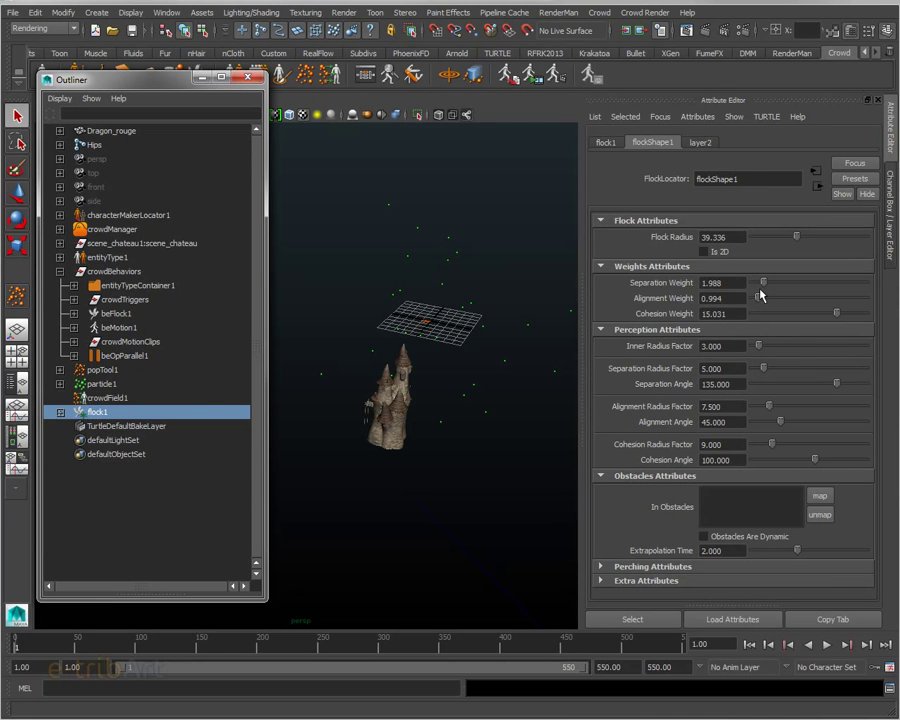
{"action": "left_click_drag", "start_coordinate": [763, 288], "coordinate": [776, 288]}
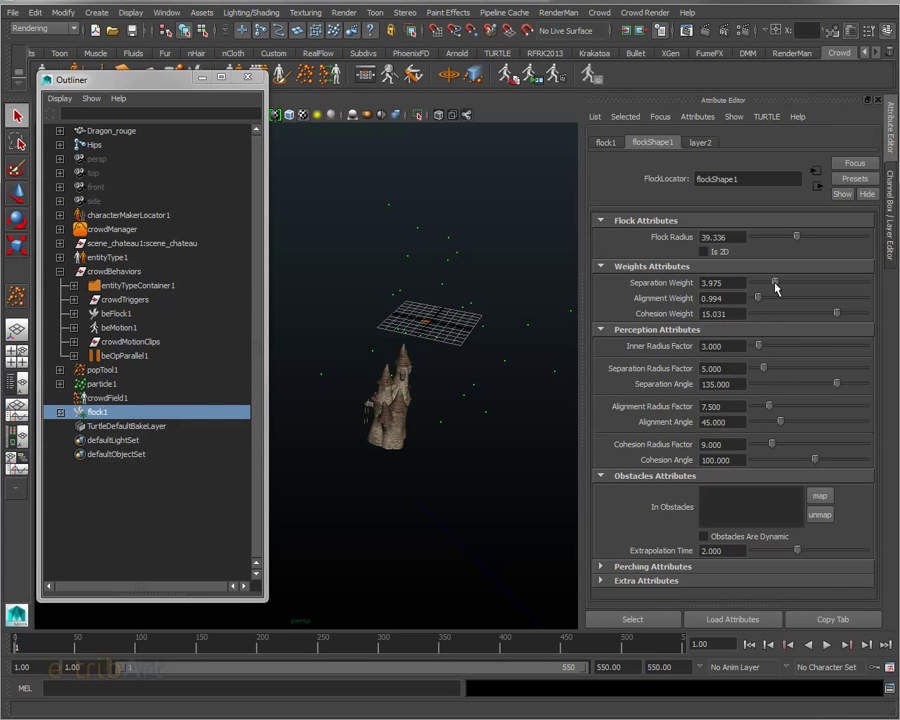
{"action": "left_click_drag", "start_coordinate": [837, 314], "coordinate": [864, 336]}
{"action": "left_click_drag", "start_coordinate": [762, 347], "coordinate": [785, 349]}
Play the simulation from frame 1 and examine the dragon flock near the castle from closer up.
{"action": "left_click", "coordinate": [827, 645]}
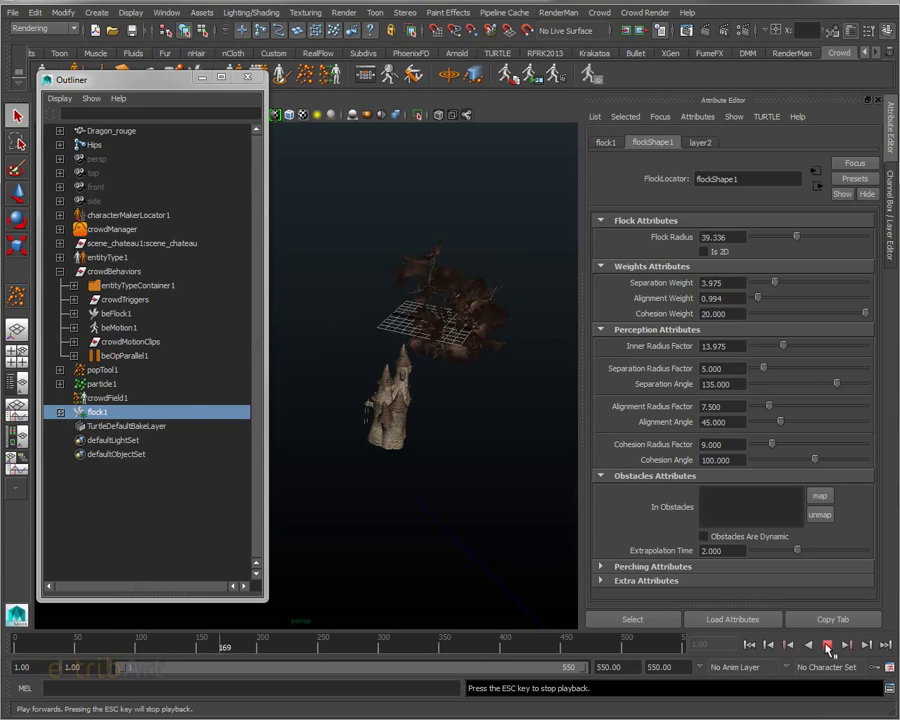
{"action": "left_click_drag", "start_coordinate": [436, 466], "coordinate": [461, 409], "text": "alt"}
{"action": "scroll", "coordinate": [461, 409], "scroll_direction": "up", "scroll_amount": 5}
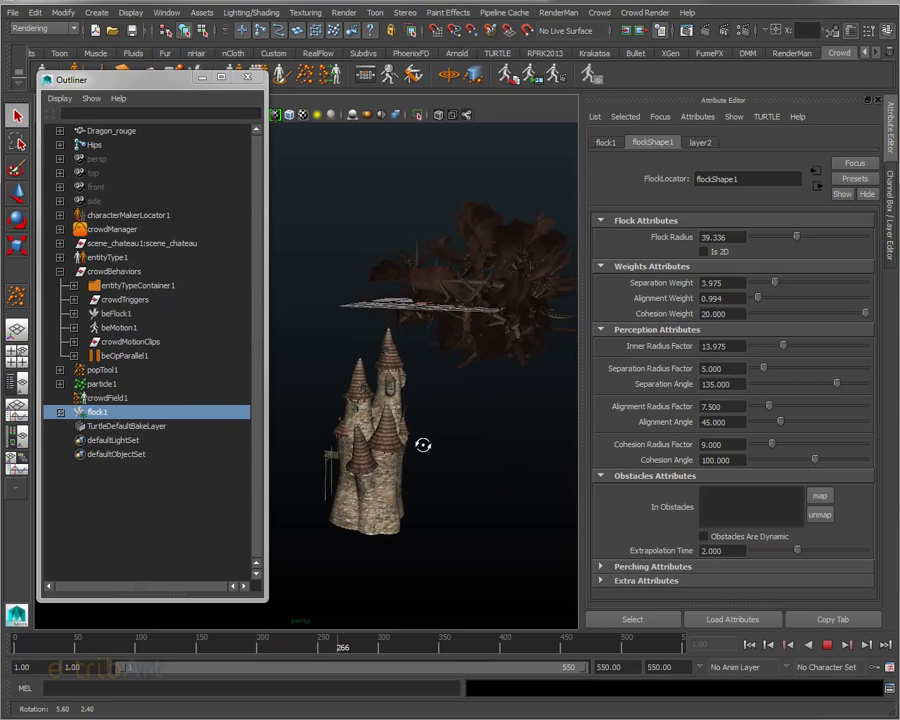
{"action": "scroll", "coordinate": [424, 447], "scroll_direction": "up", "scroll_amount": 5}
{"action": "middle_click_drag", "start_coordinate": [424, 447], "coordinate": [320, 430], "text": "alt"}
{"action": "left_click_drag", "start_coordinate": [320, 430], "coordinate": [380, 428], "text": "alt"}
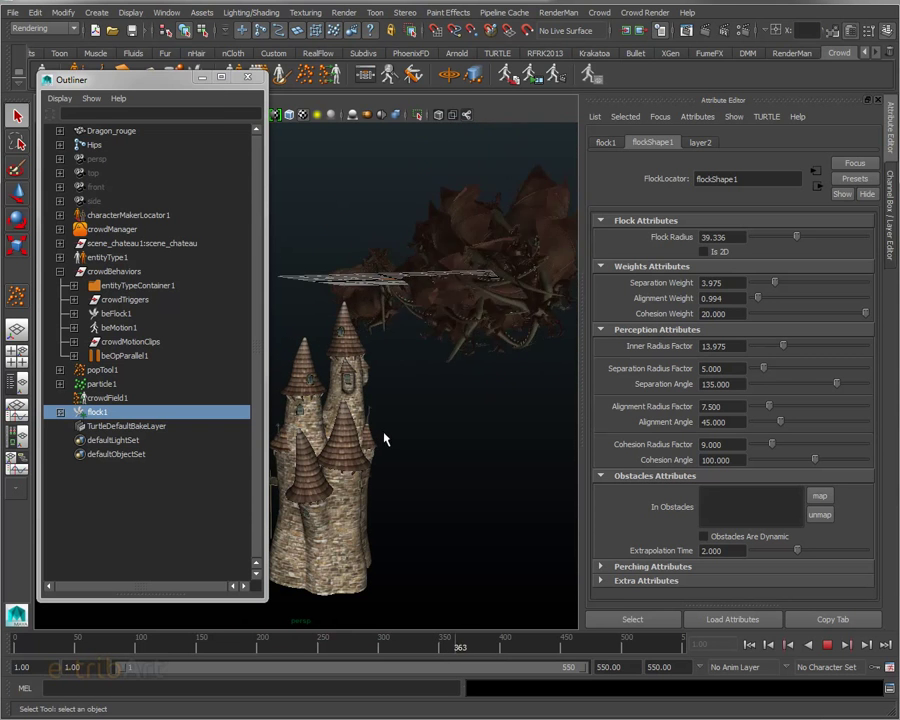
Hide the viewport grid and stop the playback at frame 445.
{"action": "left_click", "coordinate": [130, 12]}
{"action": "left_click", "coordinate": [131, 33]}
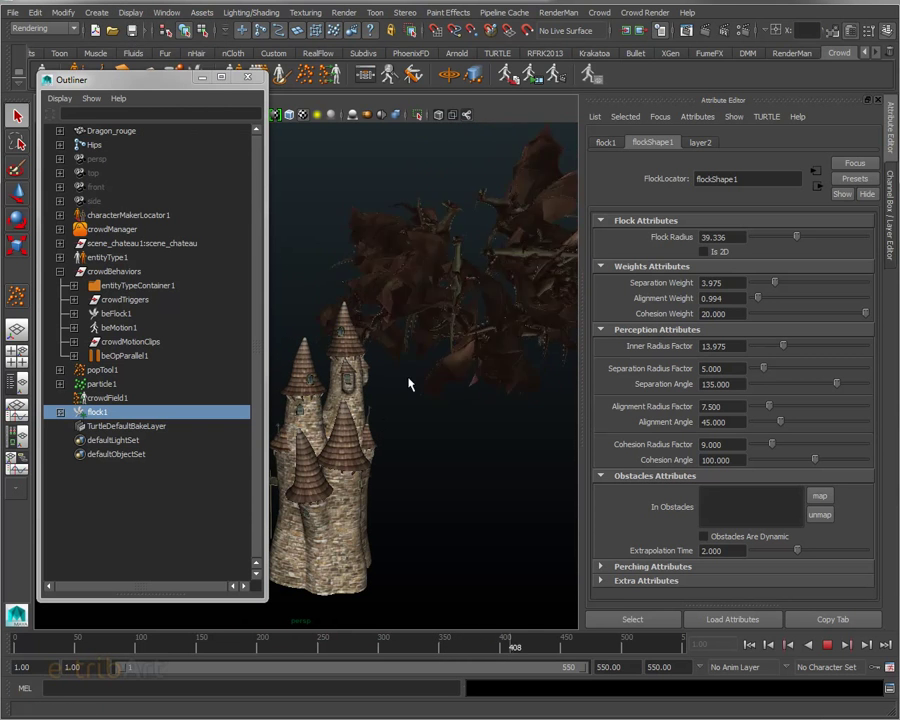
{"action": "left_click", "coordinate": [826, 650]}
Set flock1's Inner Radius Factor to 9.006 and replay the simulation from frame 1 to frame 232.
{"action": "left_click_drag", "start_coordinate": [440, 506], "coordinate": [480, 465], "text": "alt"}
{"action": "left_click_drag", "start_coordinate": [786, 348], "coordinate": [777, 349]}
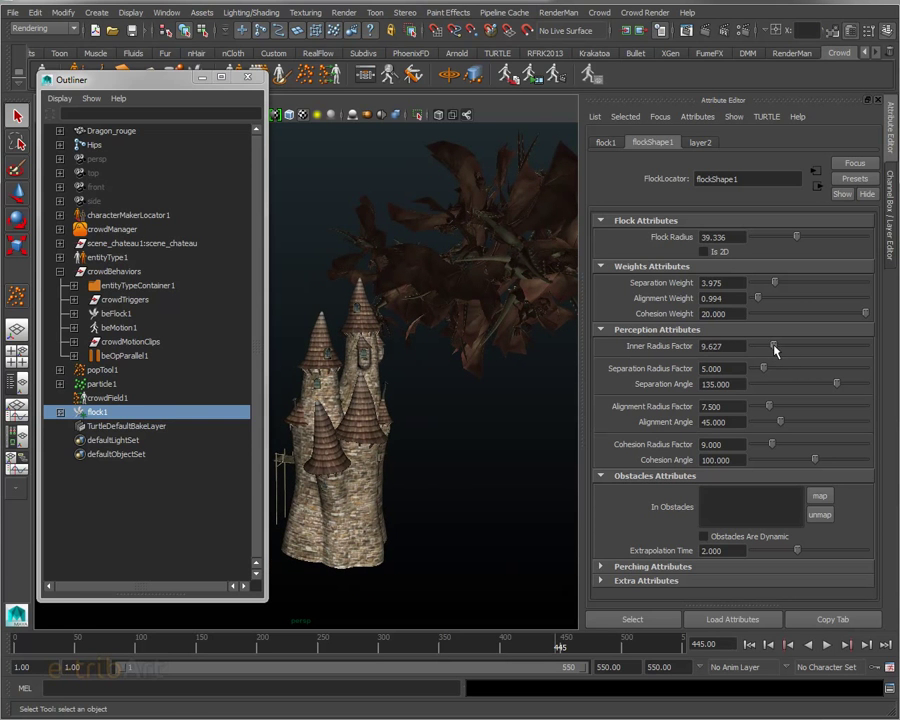
{"action": "left_click", "coordinate": [749, 645]}
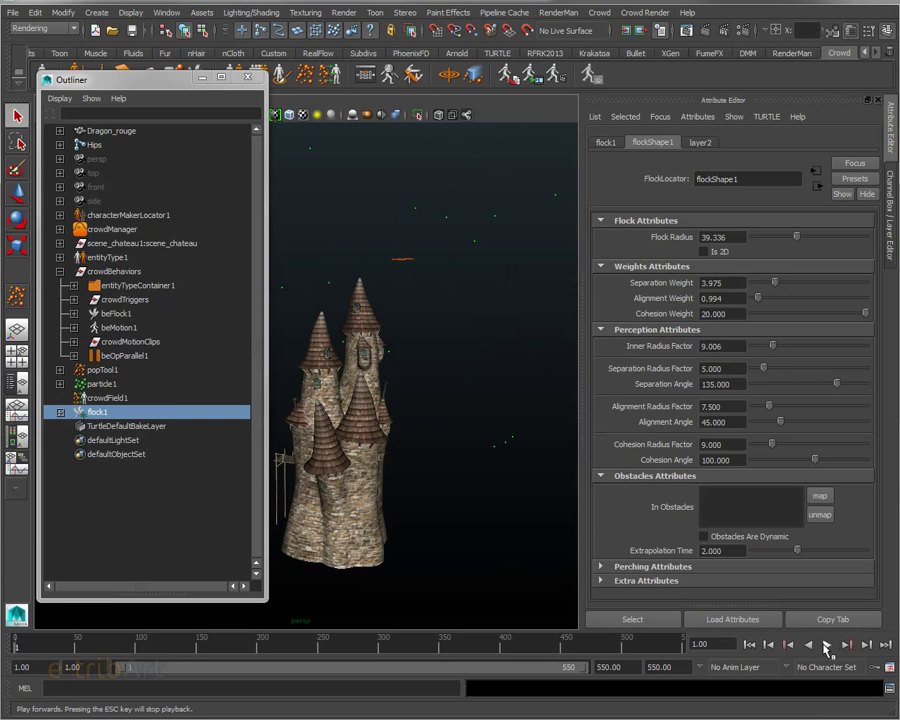
{"action": "left_click", "coordinate": [826, 645]}
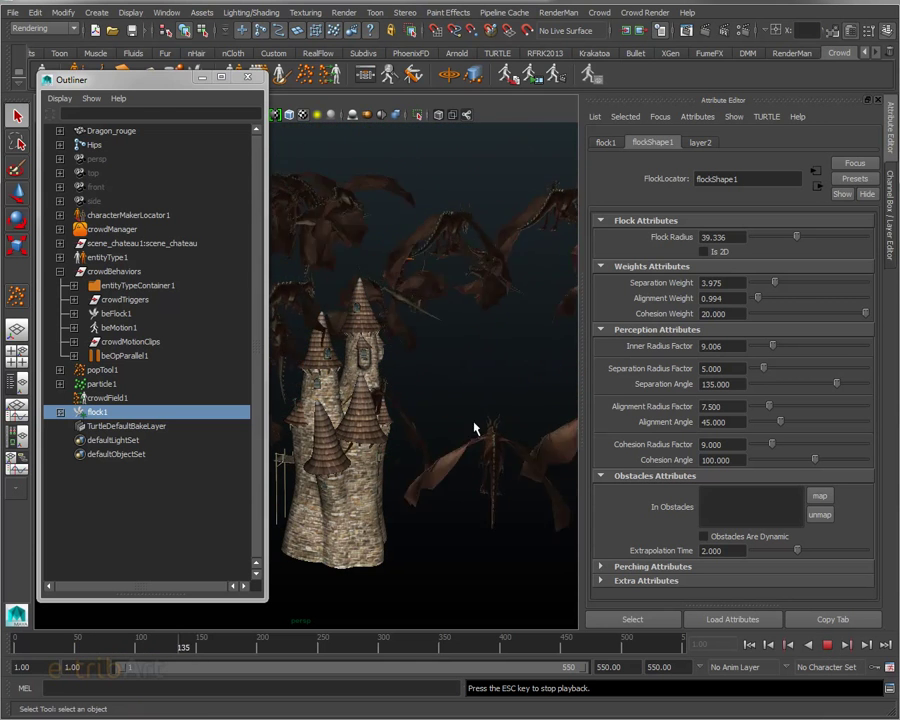
{"action": "mouse_move", "coordinate": [436, 396]}
{"action": "left_mouse_down", "text": "alt"}
{"action": "mouse_move", "coordinate": [392, 424]}
{"action": "mouse_move", "coordinate": [445, 397]}
{"action": "left_mouse_up", "text": "alt"}
{"action": "left_click", "coordinate": [827, 644]}
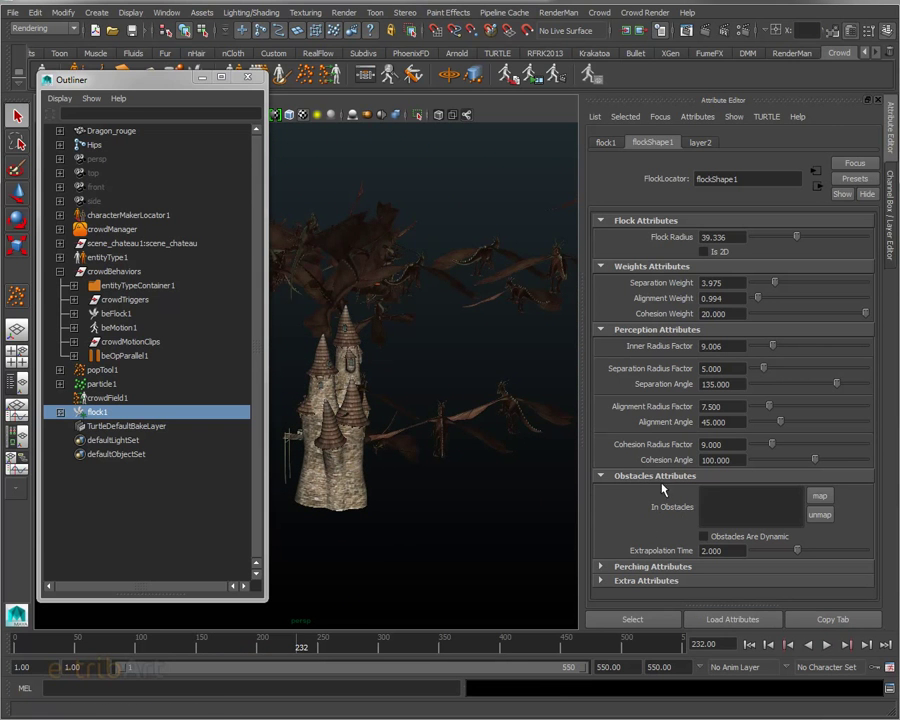
{"action": "left_click", "coordinate": [338, 485]}
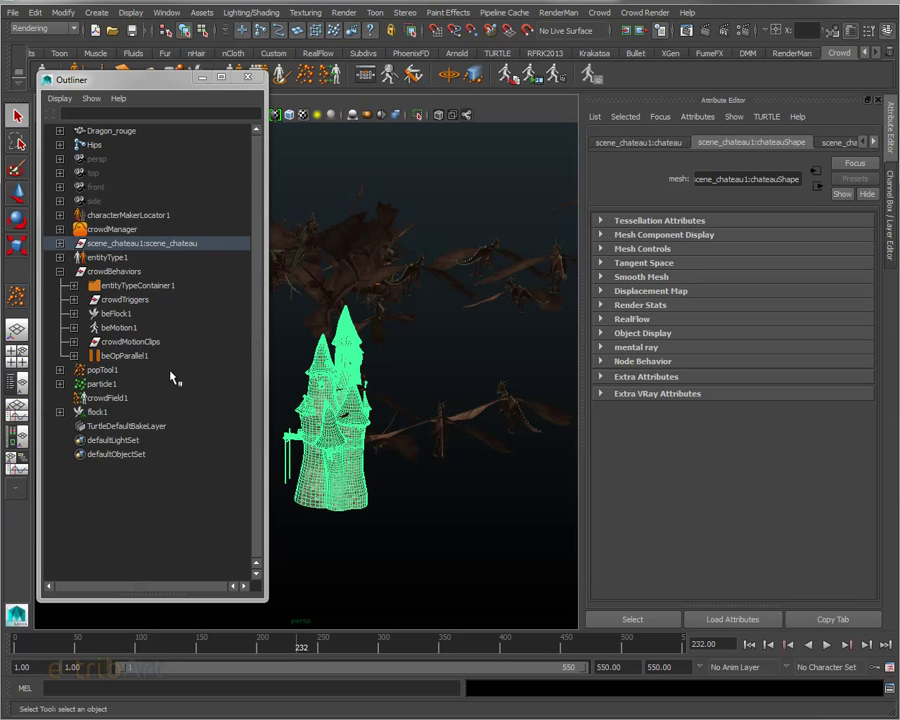
{"action": "left_click", "coordinate": [114, 314]}
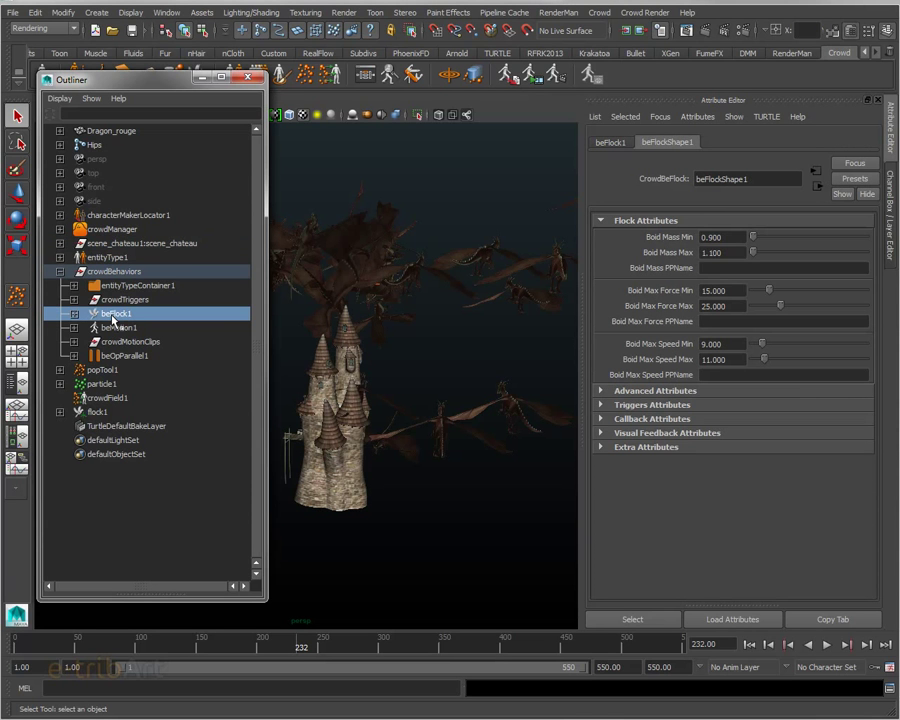
{"action": "left_click", "coordinate": [97, 412]}
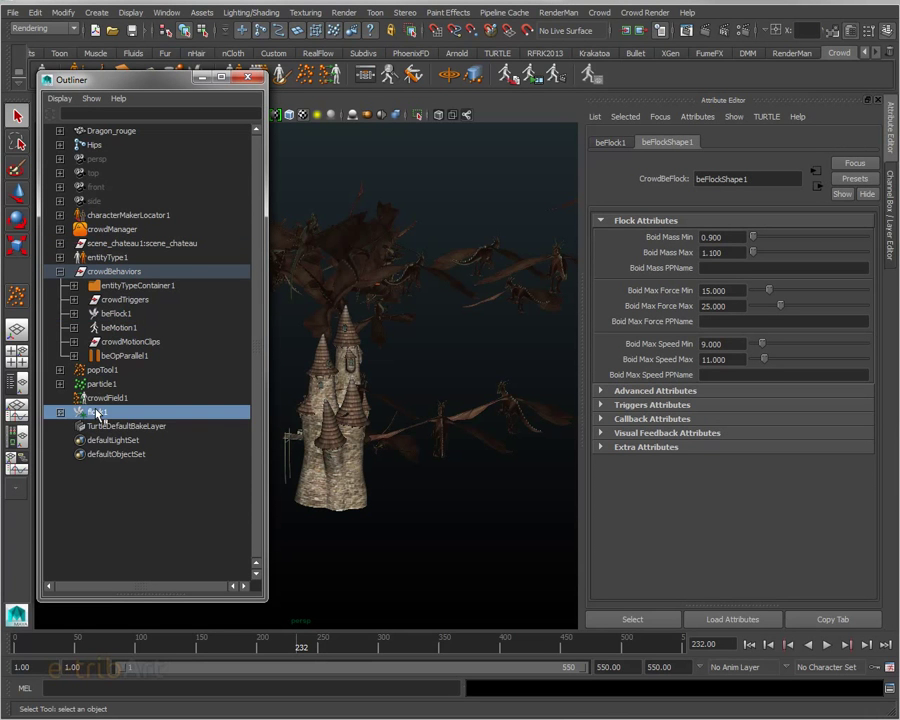
Map the castle mesh scene_chateau1:chateau as an In Obstacles entry of flock1, and clear the selection.
{"action": "left_click", "coordinate": [325, 502]}
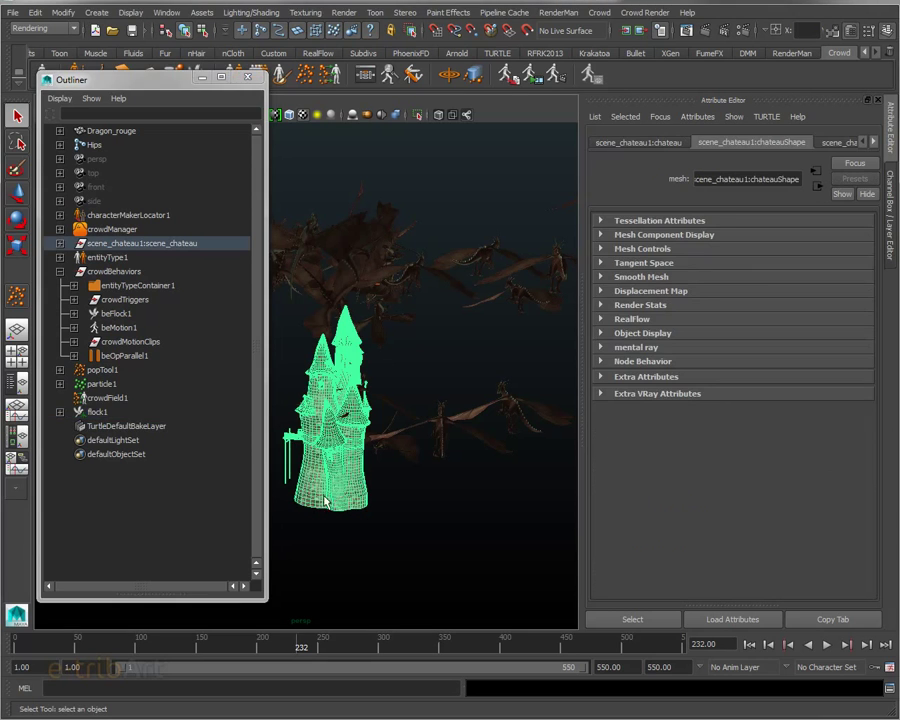
{"action": "left_click", "coordinate": [90, 414]}
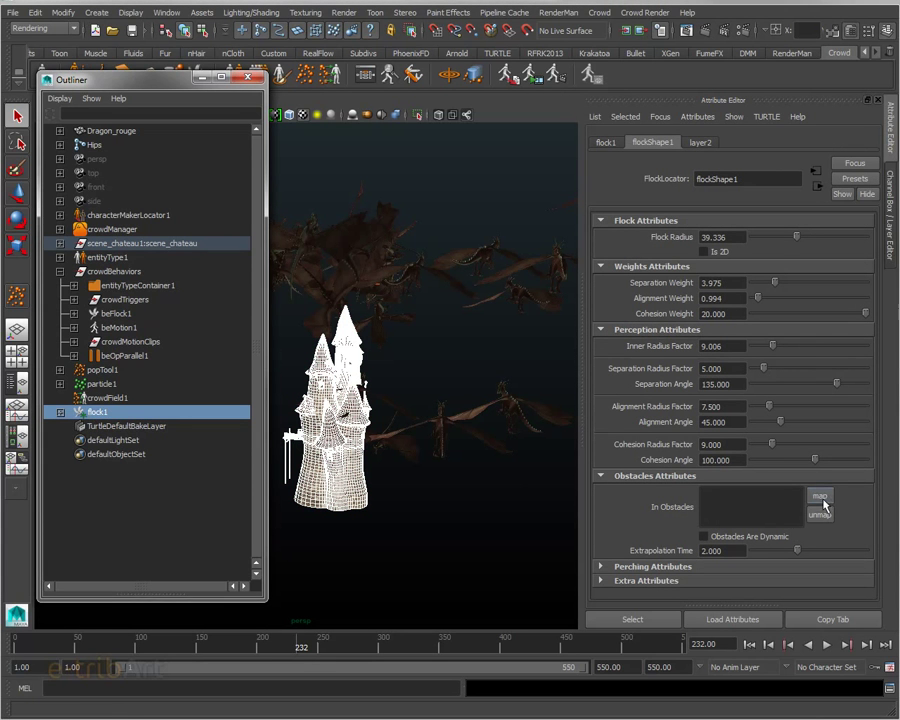
{"action": "left_click", "coordinate": [820, 498]}
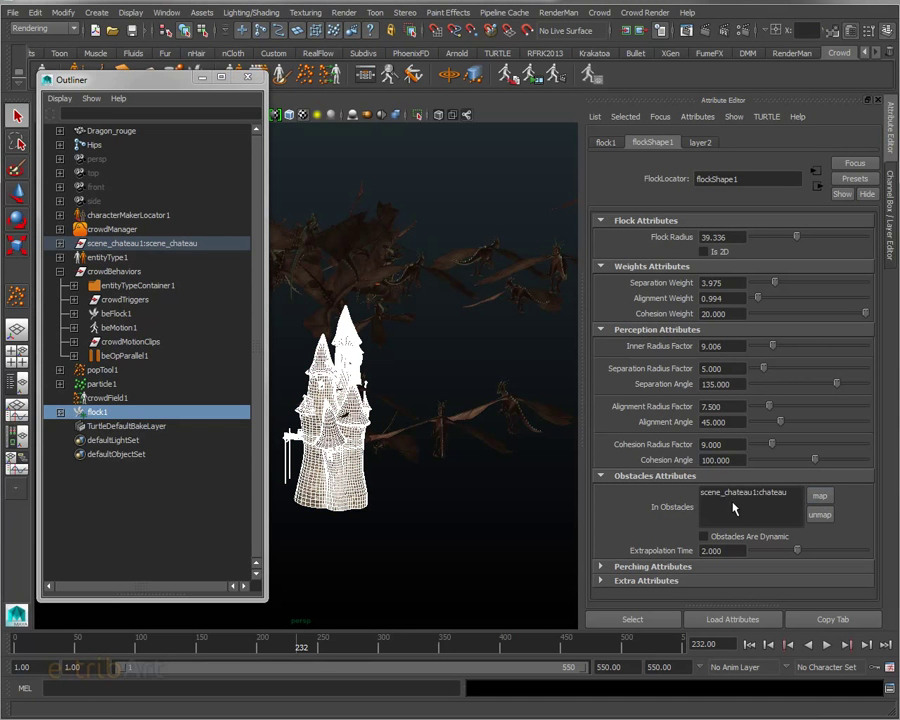
{"action": "left_click", "coordinate": [428, 486]}
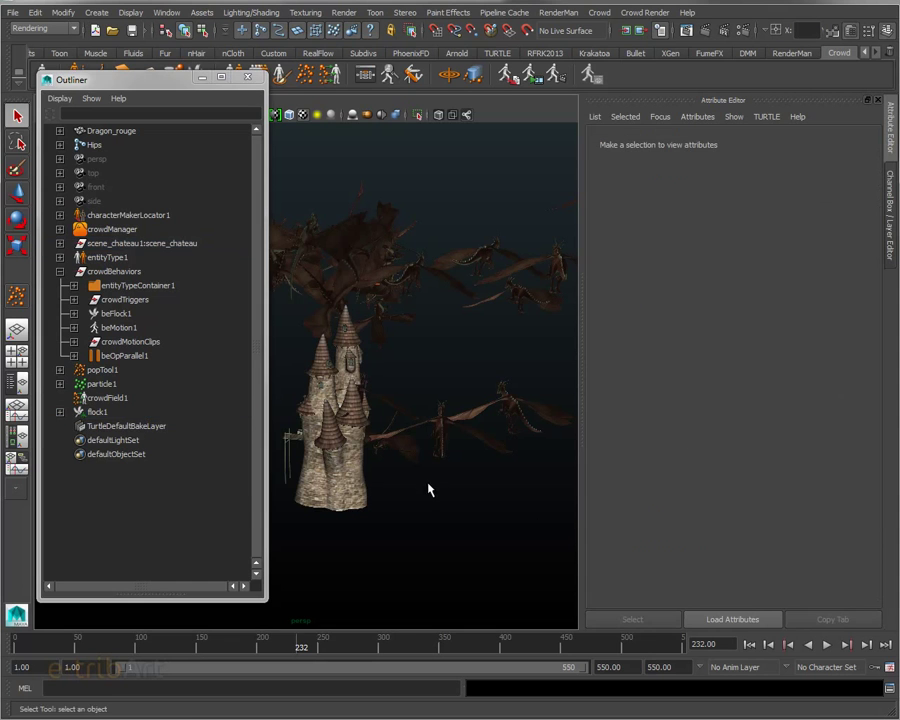
Replay the simulation from frame 1 to about frame 546 with the Outliner moved aside, watching the dragons around the castle.
{"action": "left_click", "coordinate": [750, 645]}
{"action": "left_click", "coordinate": [827, 645]}
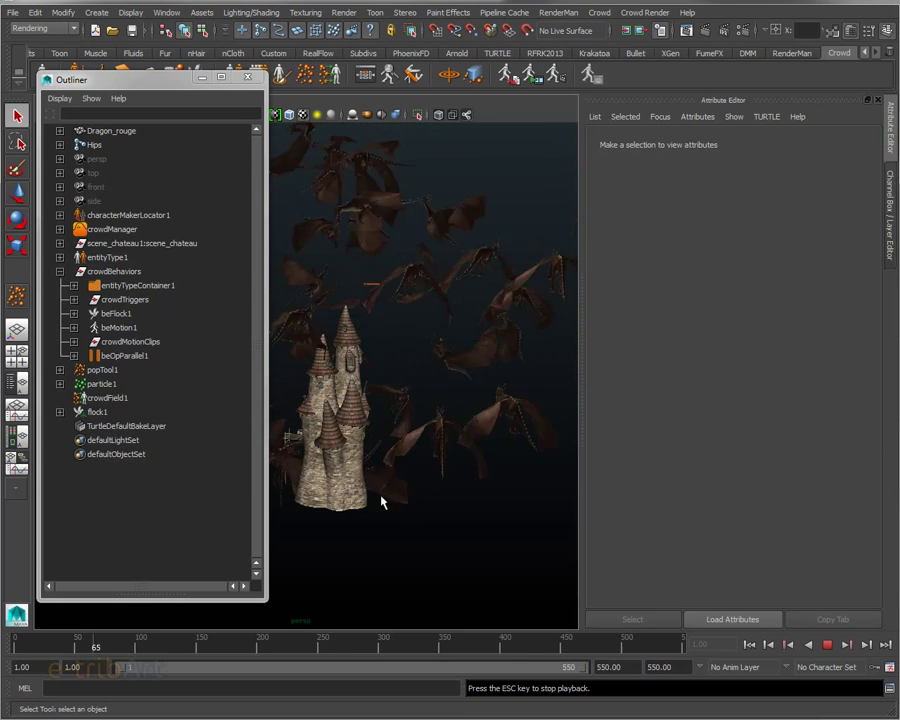
{"action": "mouse_move", "coordinate": [366, 468]}
{"action": "left_mouse_down", "text": "alt"}
{"action": "mouse_move", "coordinate": [396, 450]}
{"action": "mouse_move", "coordinate": [461, 452]}
{"action": "mouse_move", "coordinate": [512, 434]}
{"action": "mouse_move", "coordinate": [472, 460]}
{"action": "mouse_move", "coordinate": [370, 459]}
{"action": "mouse_move", "coordinate": [368, 450]}
{"action": "left_mouse_up", "text": "alt"}
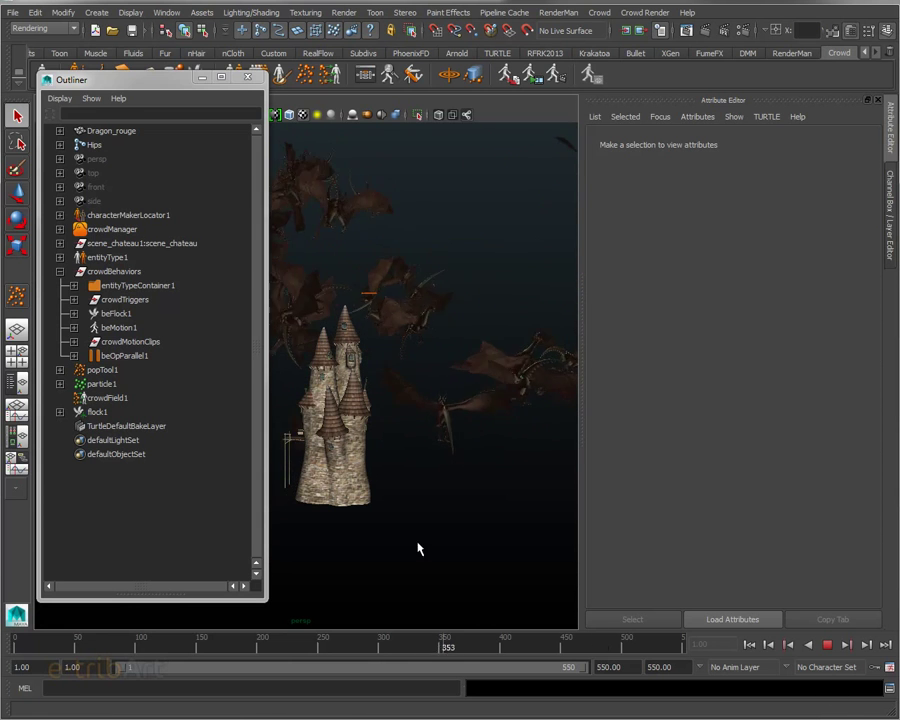
{"action": "left_click_drag", "start_coordinate": [175, 90], "coordinate": [899, 118]}
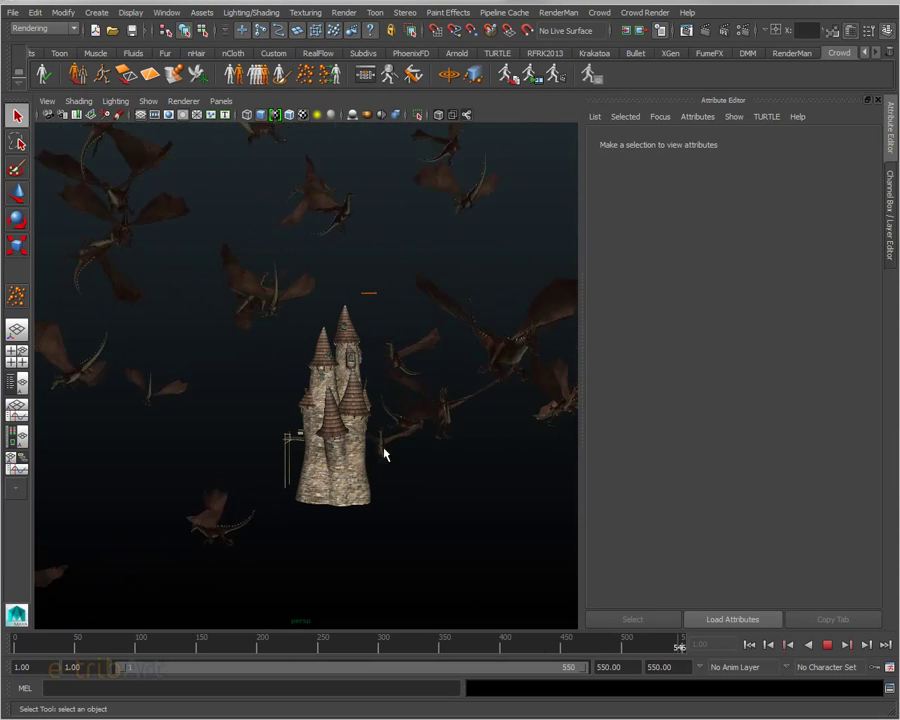
{"action": "left_click", "coordinate": [826, 646]}
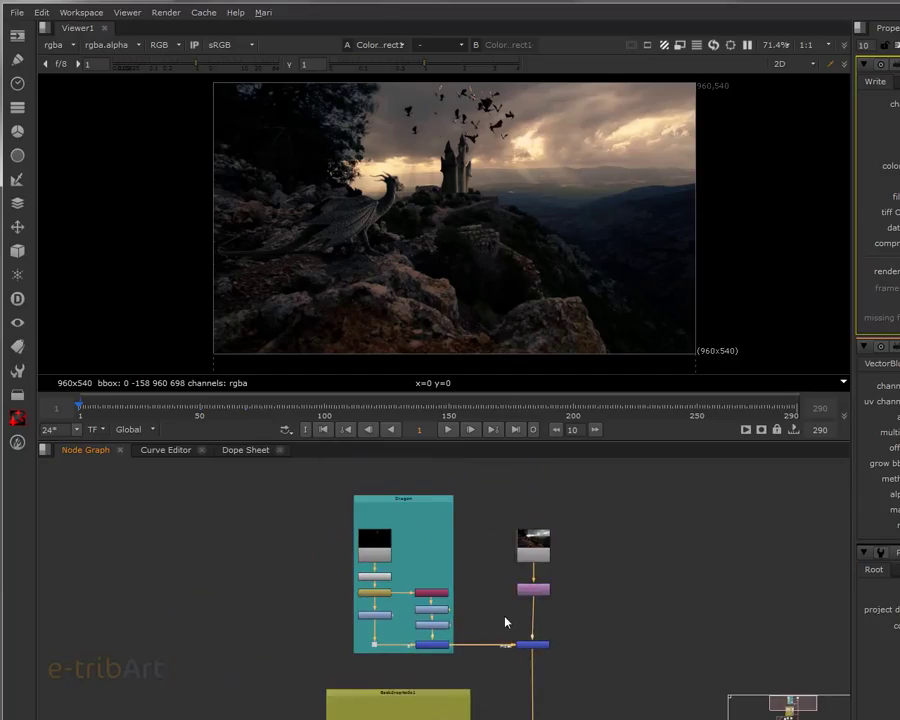
In Nuke, examine the Dragon backdrop's nodes and their merge with the background branch in the node graph.
{"action": "scroll", "coordinate": [505, 622], "scroll_direction": "up", "scroll_amount": 2}
{"action": "middle_click_drag", "start_coordinate": [492, 600], "coordinate": [560, 636]}
{"action": "scroll", "coordinate": [548, 614], "scroll_direction": "up", "scroll_amount": 3}
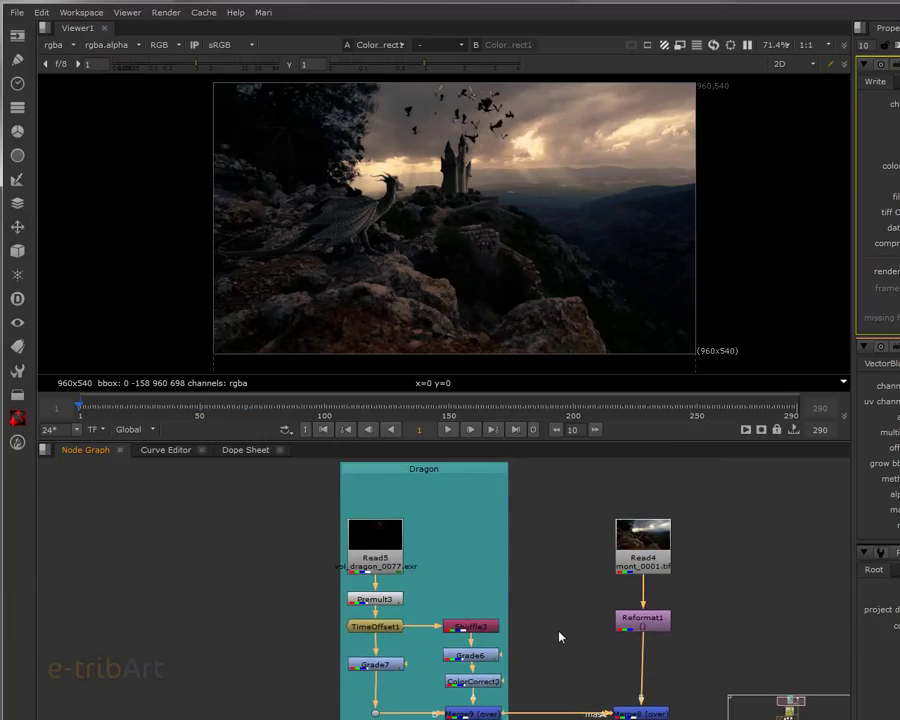
{"action": "middle_click_drag", "start_coordinate": [561, 621], "coordinate": [596, 590]}
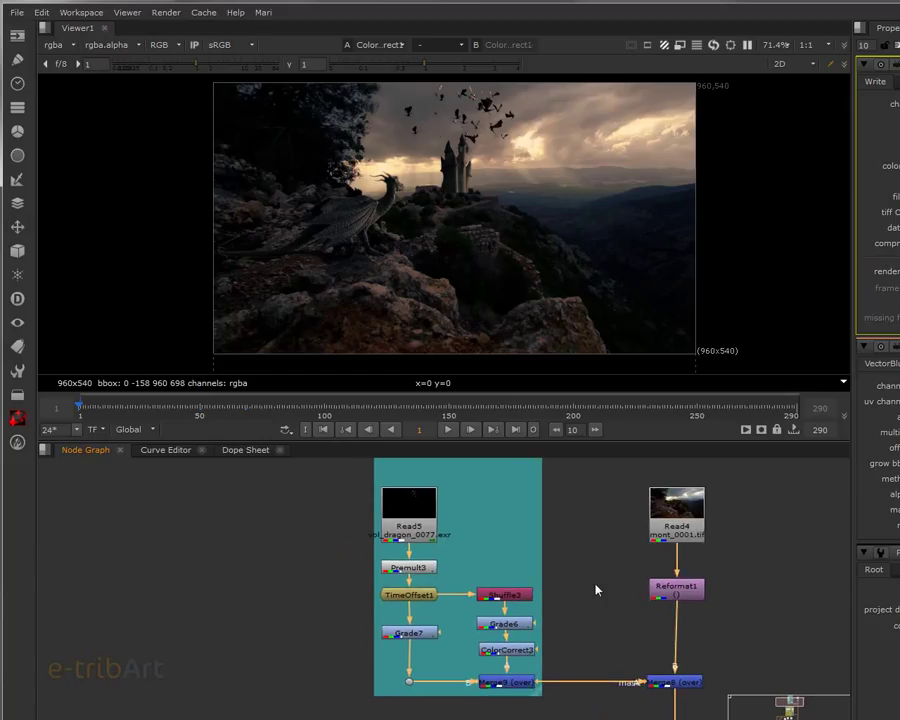
Widen the Properties area and display the Read5 dragon render alone in the viewer.
{"action": "left_click", "coordinate": [418, 515]}
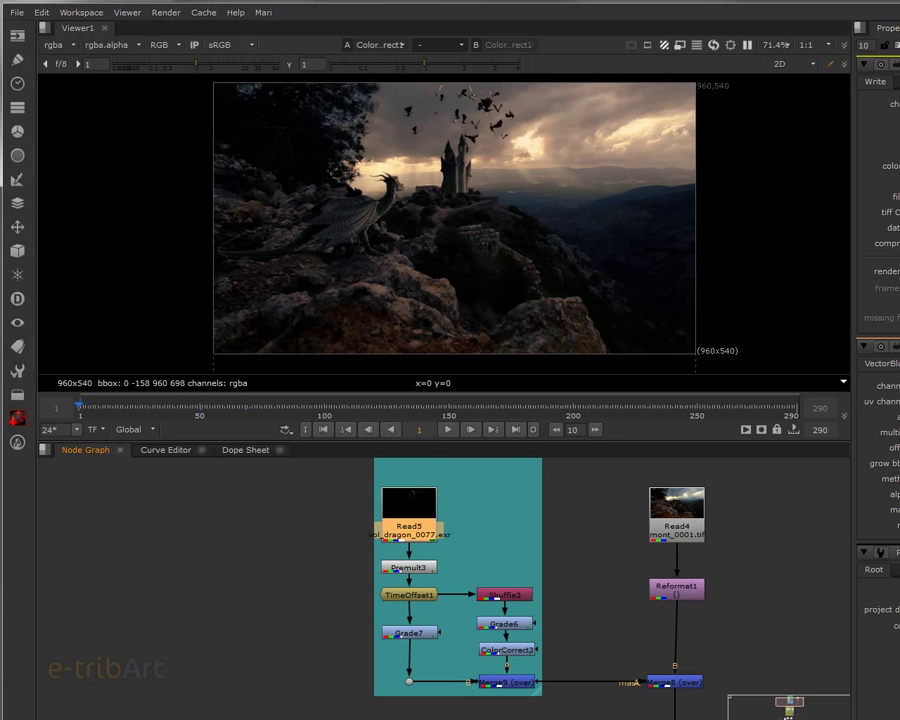
{"action": "left_click_drag", "start_coordinate": [852, 300], "coordinate": [572, 300]}
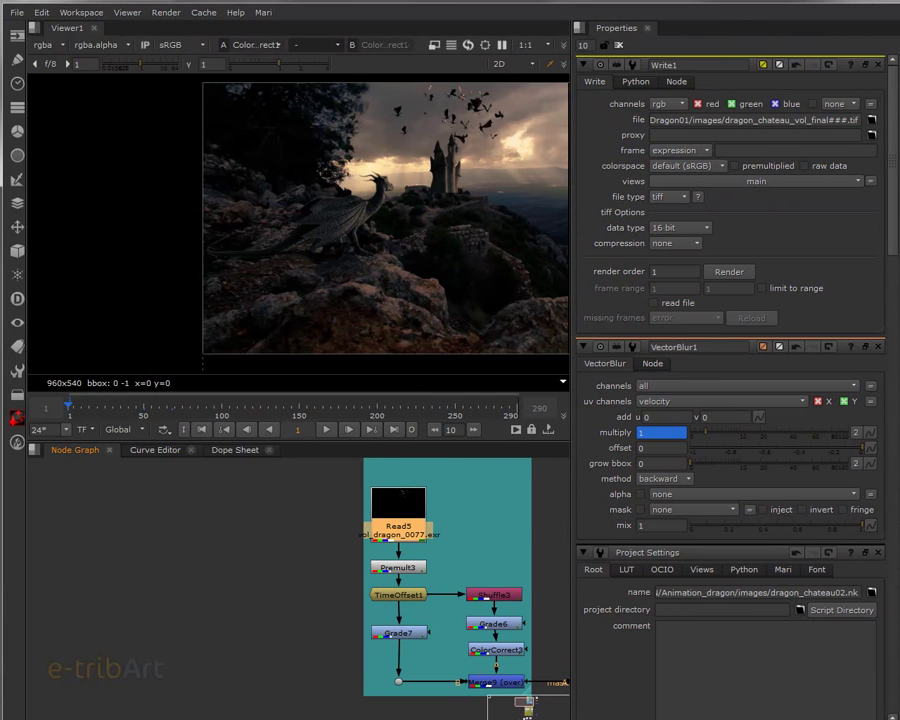
{"action": "middle_click_drag", "start_coordinate": [532, 528], "coordinate": [313, 555]}
{"action": "key", "text": "1"}
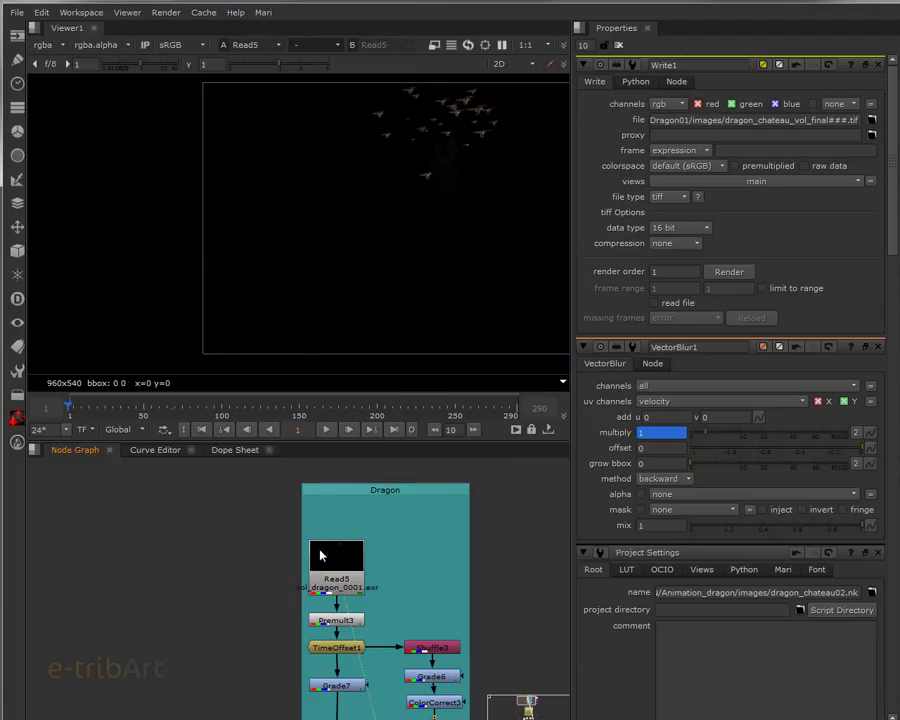
Scrub the Read5 dragon render from frame 1 to frame 130 to review the flock's flight.
{"action": "scroll", "coordinate": [428, 235], "scroll_direction": "down", "scroll_amount": 4}
{"action": "scroll", "coordinate": [420, 246], "scroll_direction": "up", "scroll_amount": 3}
{"action": "middle_click_drag", "start_coordinate": [450, 243], "coordinate": [303, 239]}
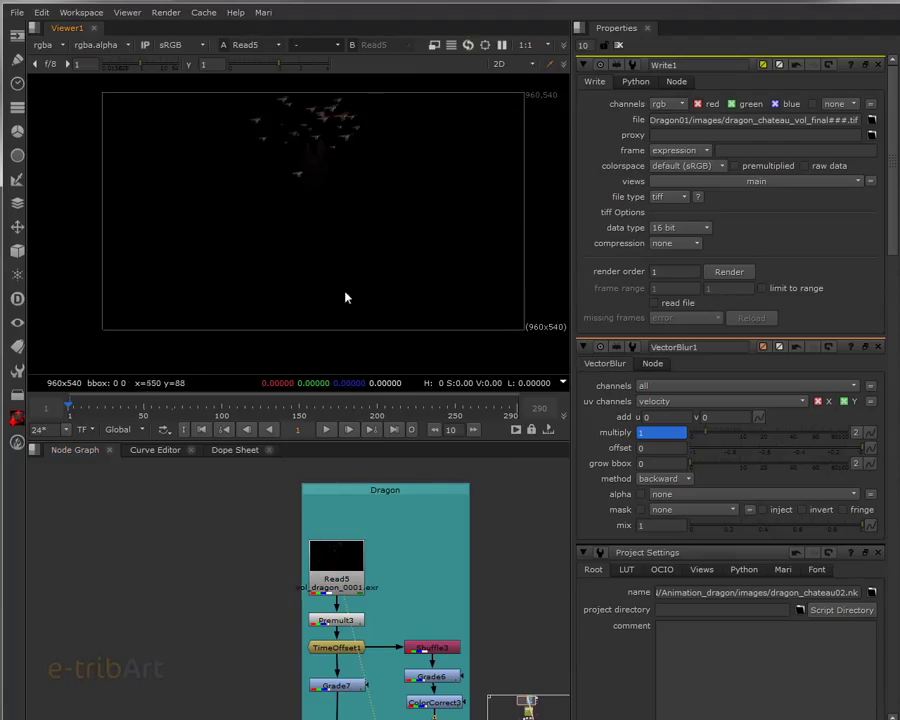
{"action": "left_click_drag", "start_coordinate": [68, 407], "coordinate": [285, 427]}
{"action": "left_click", "coordinate": [270, 429]}
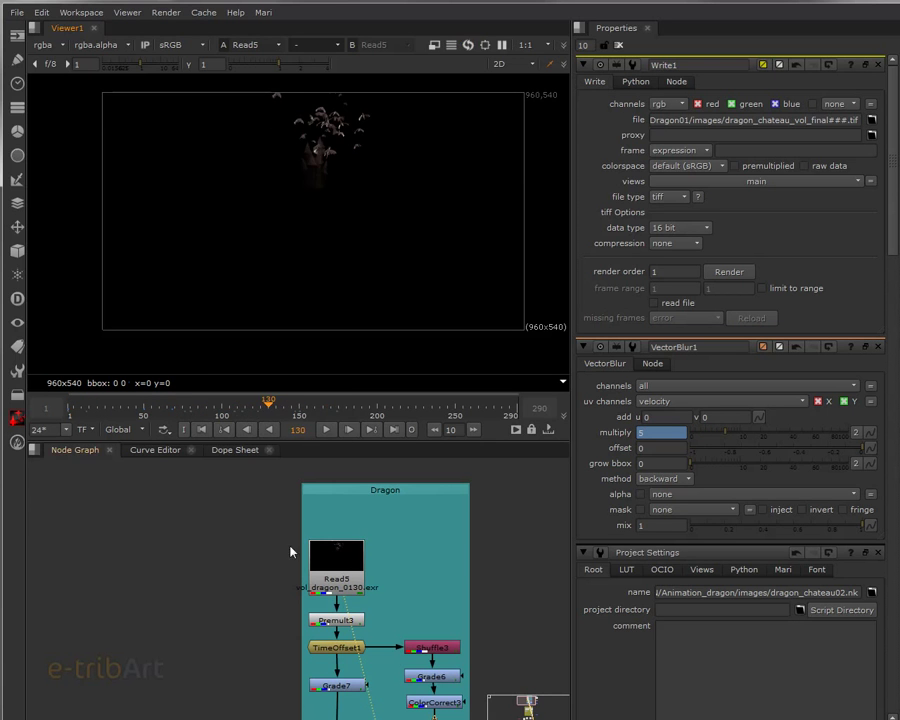
Trace the Dragon branch through Grade7 to Merge9, display Merge9's output and inspect the dragons at frames 130 and 15.
{"action": "middle_click_drag", "start_coordinate": [365, 650], "coordinate": [339, 560]}
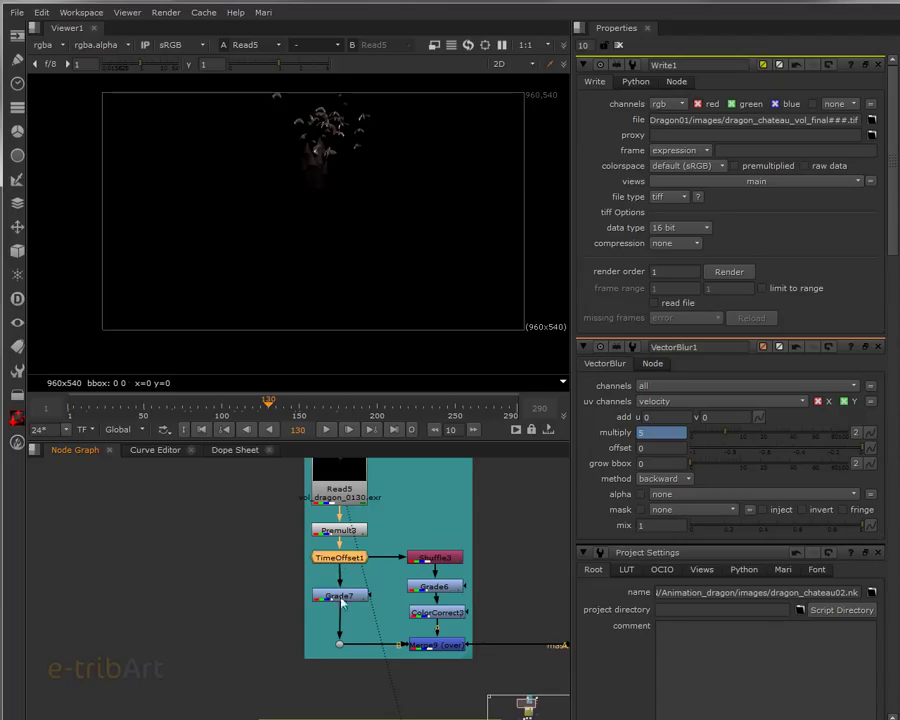
{"action": "left_click", "coordinate": [341, 598]}
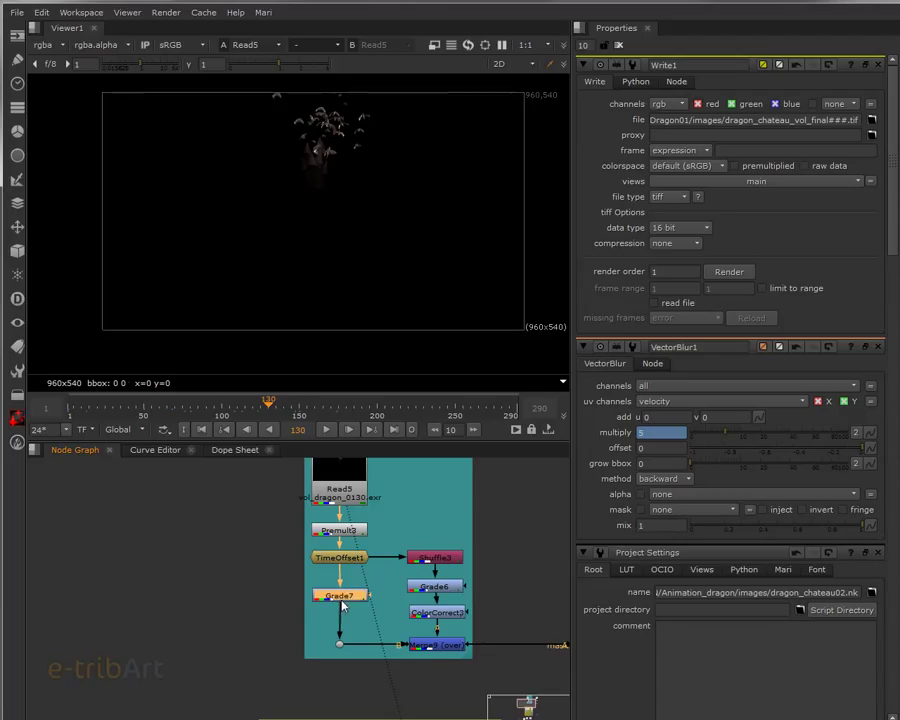
{"action": "middle_click_drag", "start_coordinate": [435, 632], "coordinate": [371, 638]}
{"action": "left_click", "coordinate": [437, 646]}
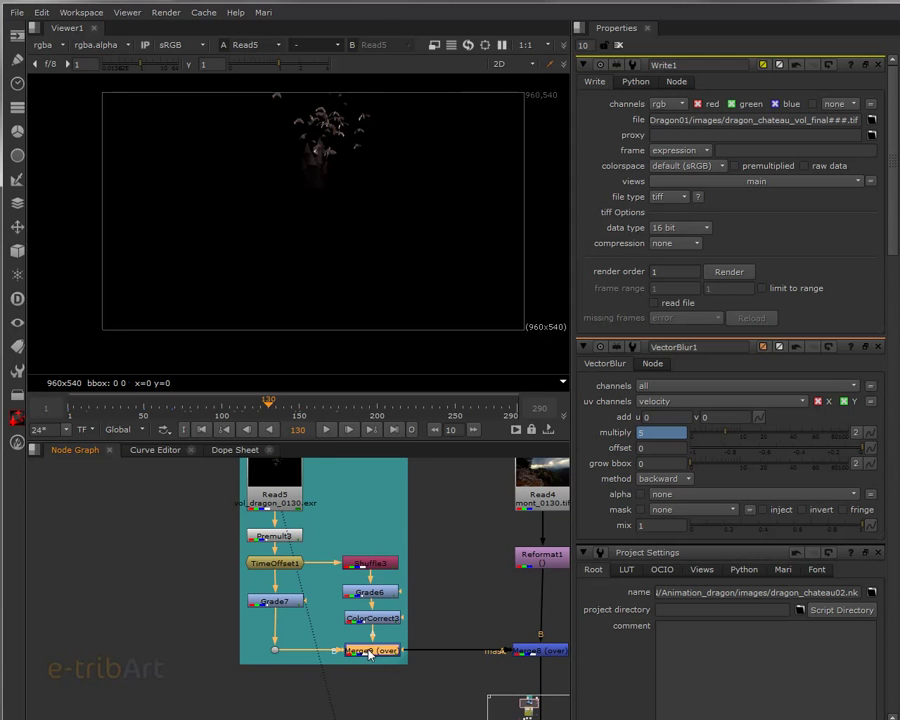
{"action": "key", "text": "1"}
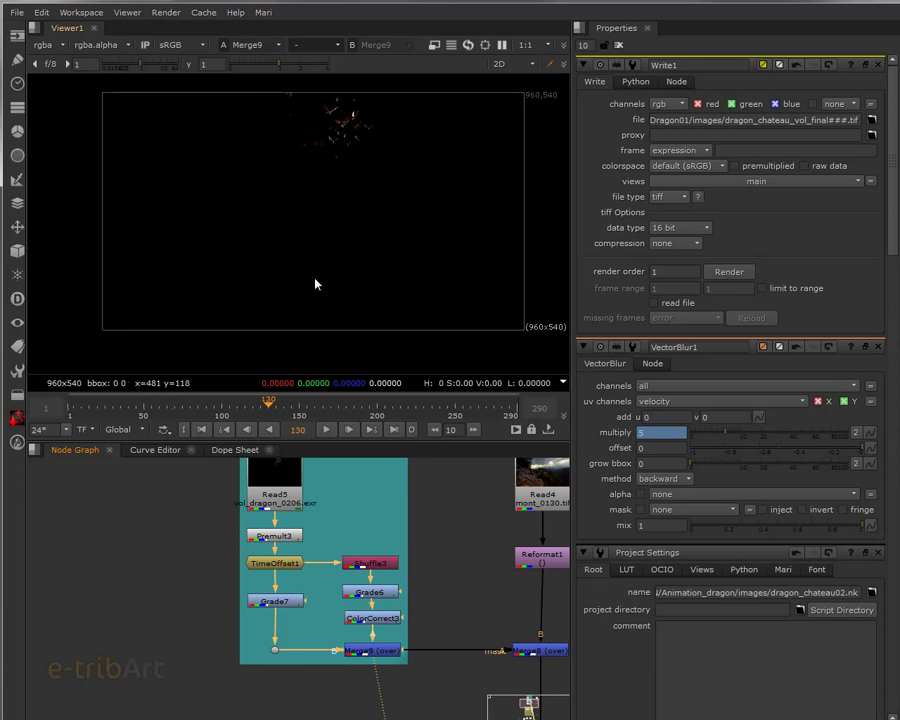
{"action": "scroll", "coordinate": [366, 186], "scroll_direction": "up", "scroll_amount": 2}
{"action": "scroll", "coordinate": [374, 285], "scroll_direction": "up", "scroll_amount": 1}
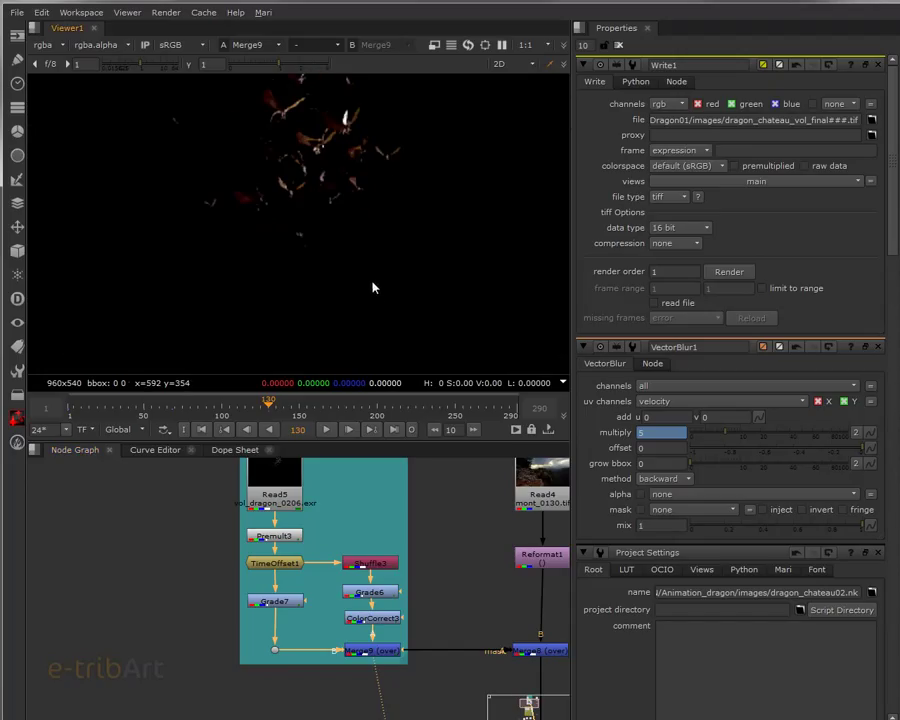
{"action": "mouse_move", "coordinate": [88, 414]}
{"action": "left_mouse_down"}
{"action": "mouse_move", "coordinate": [96, 414]}
{"action": "mouse_move", "coordinate": [81, 418]}
{"action": "mouse_move", "coordinate": [404, 441]}
{"action": "mouse_move", "coordinate": [90, 432]}
{"action": "left_mouse_up"}
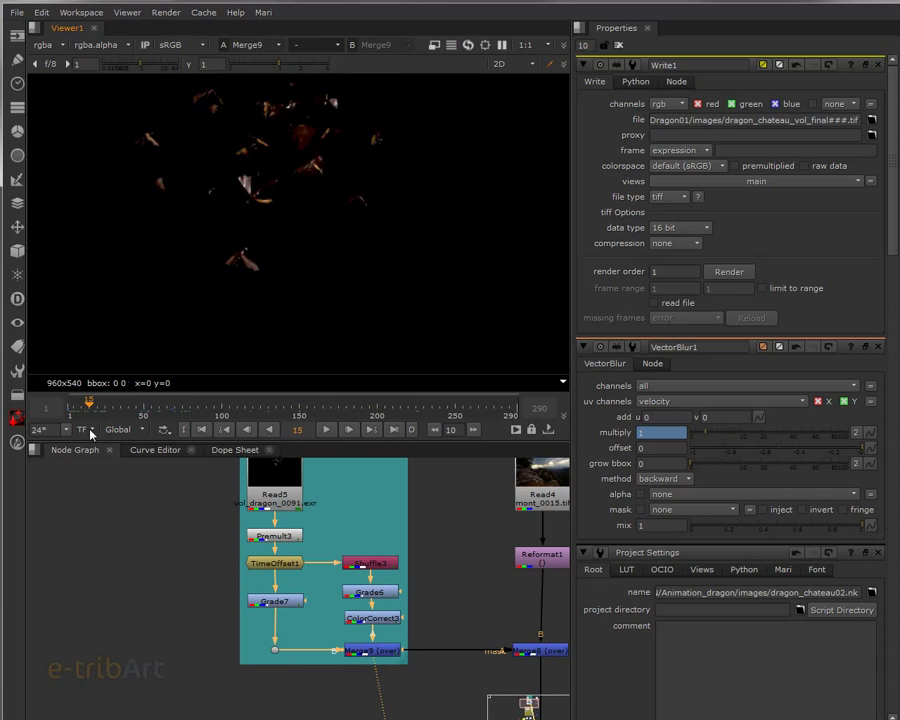
{"action": "middle_click_drag", "start_coordinate": [324, 291], "coordinate": [331, 217]}
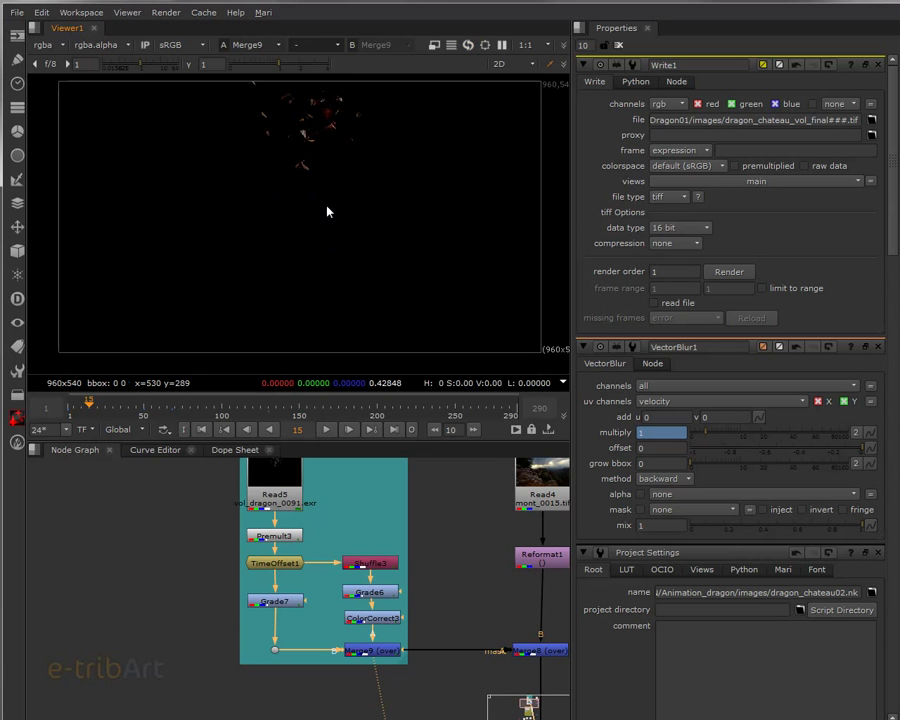
Display the final composite from ColorCorrect1 and move to frame 118 to review the shot.
{"action": "middle_click_drag", "start_coordinate": [458, 682], "coordinate": [381, 440]}
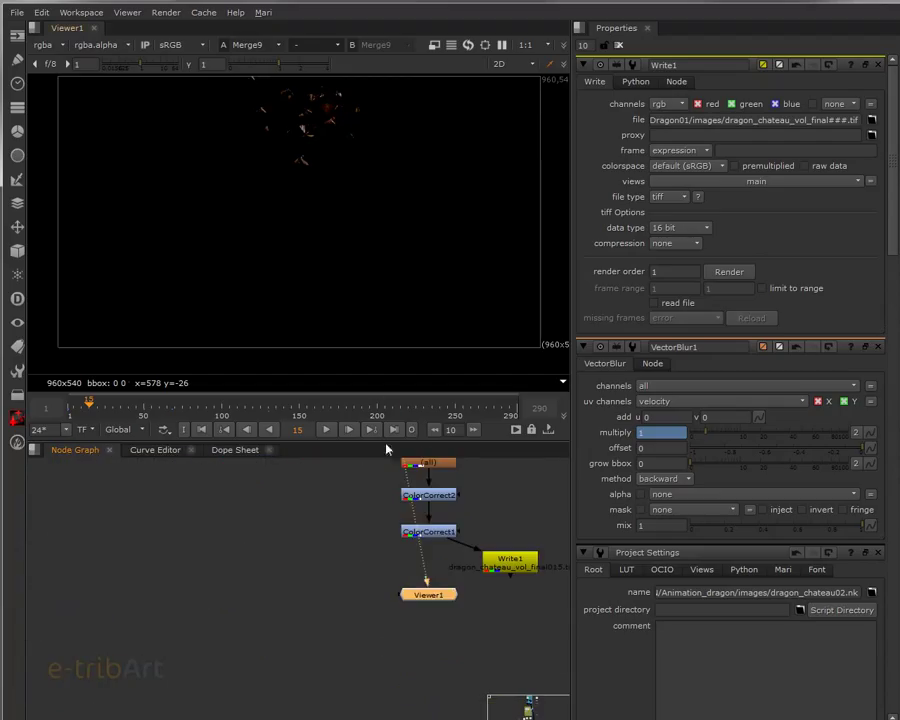
{"action": "left_click", "coordinate": [450, 533]}
{"action": "key", "text": "1"}
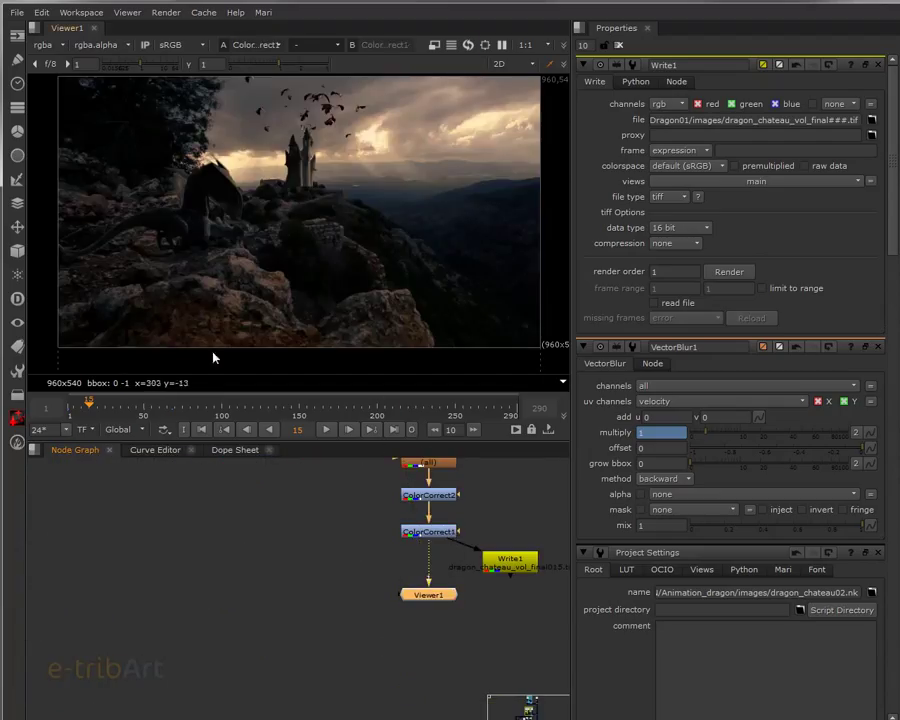
{"action": "left_click", "coordinate": [251, 408]}
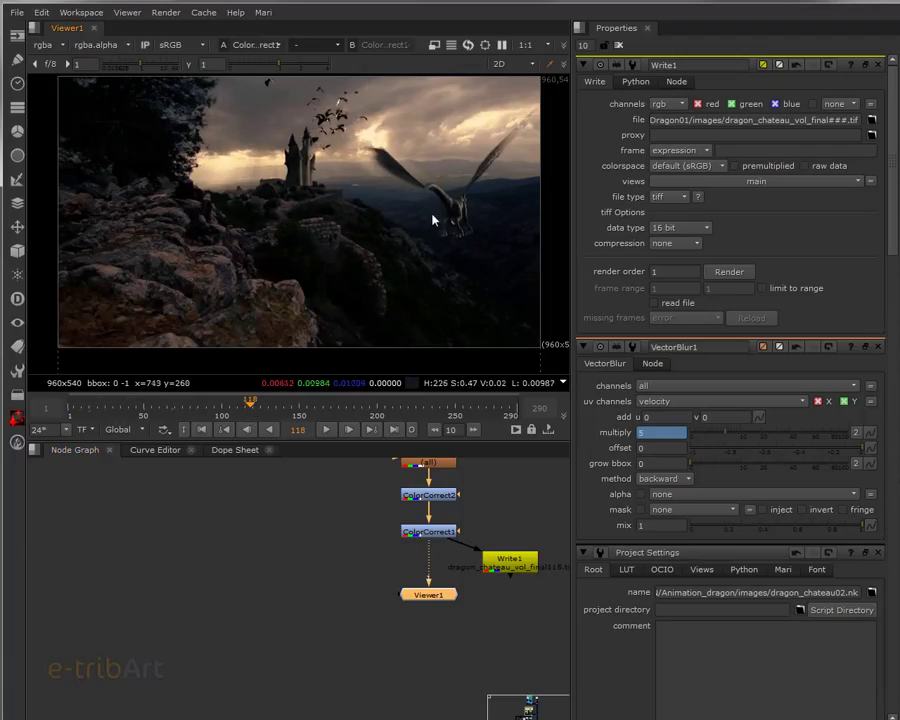